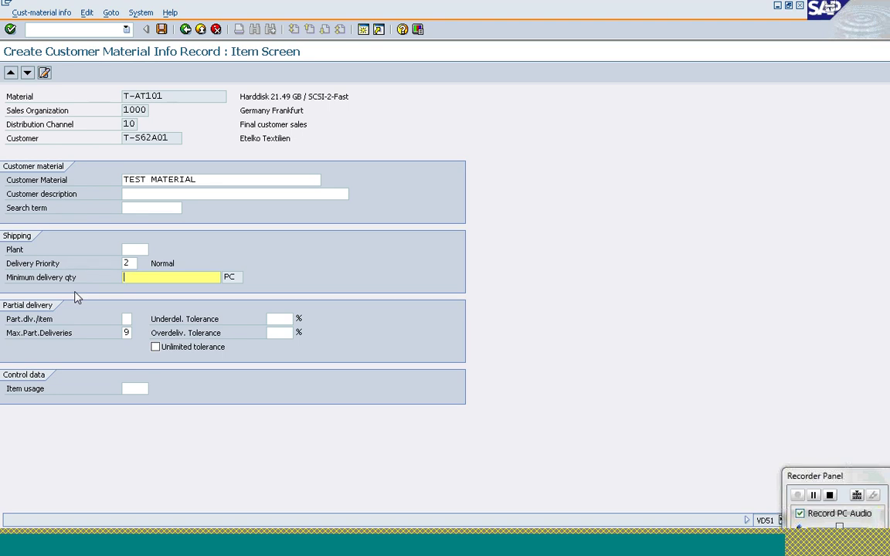
# - Examine the customer description and plant fields in the customer material info record for material T-AT101
pyautogui.click(814, 494)
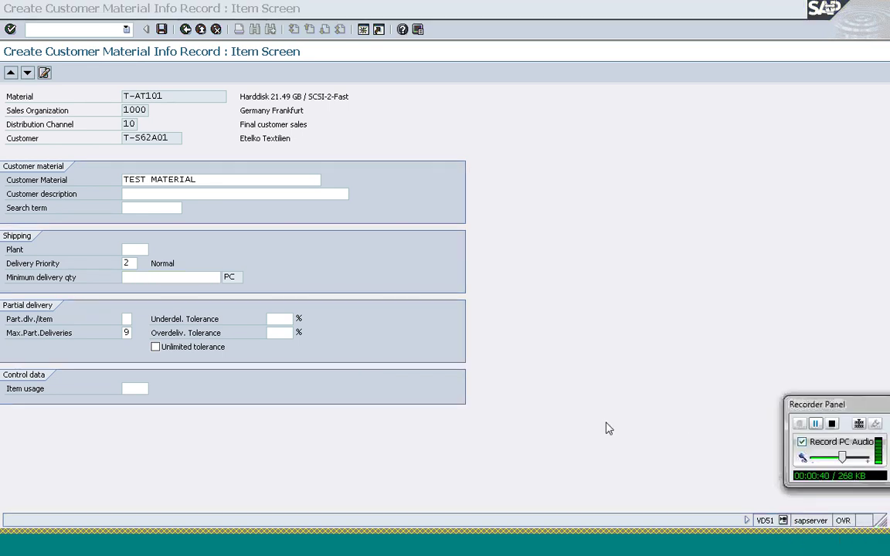
pyautogui.click(219, 193)
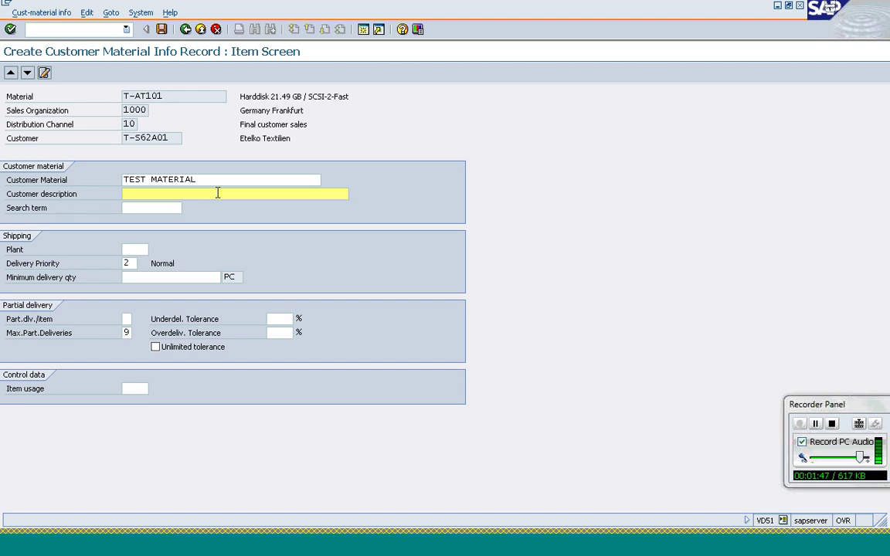
pyautogui.click(128, 250)
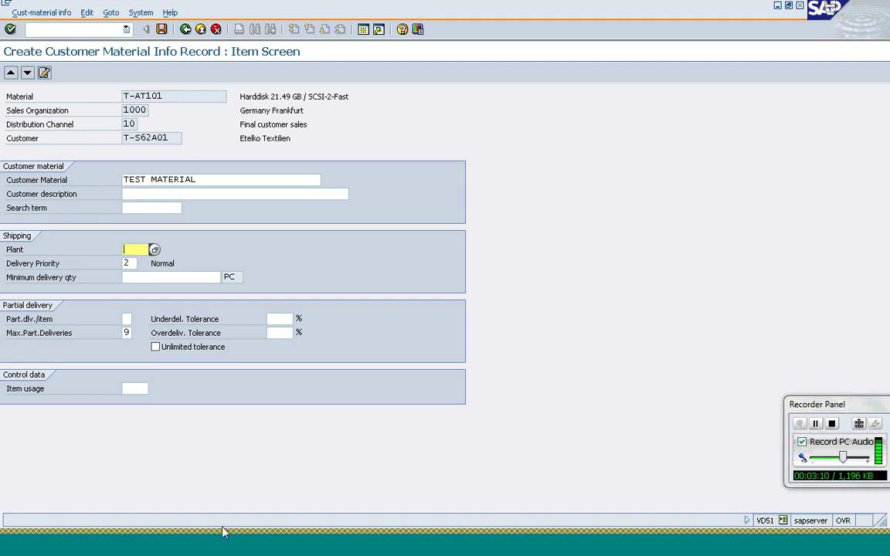
# - Switch to the standard order's item data and examine the plant, shipping point and route in the item shipping details
pyautogui.moveTo(237, 548)
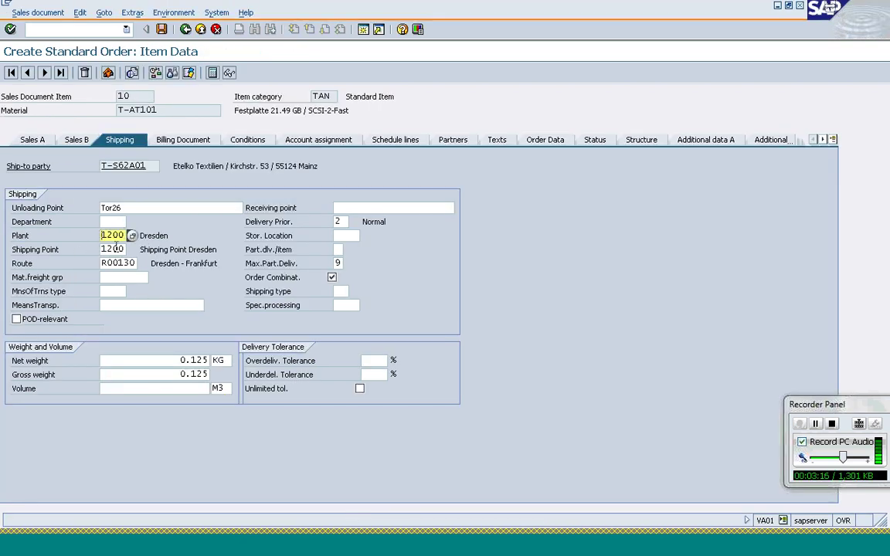
pyautogui.click(114, 248)
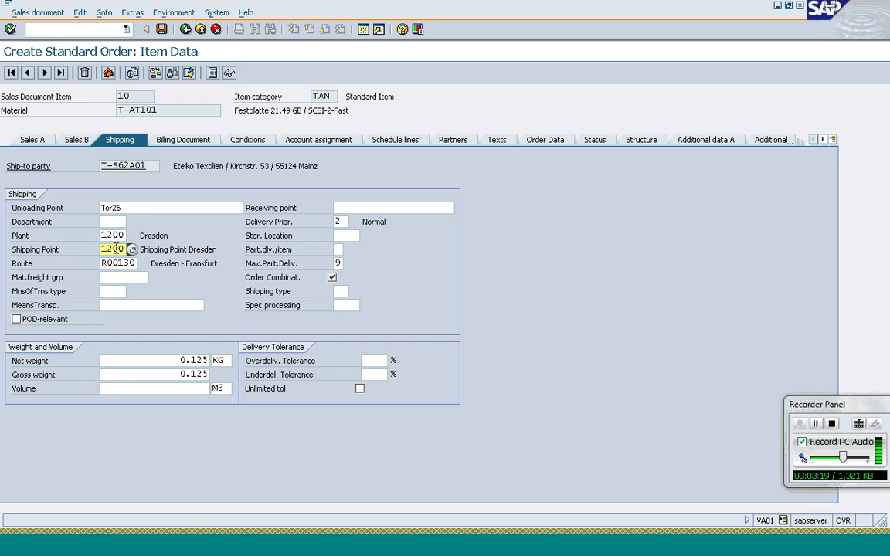
pyautogui.click(120, 262)
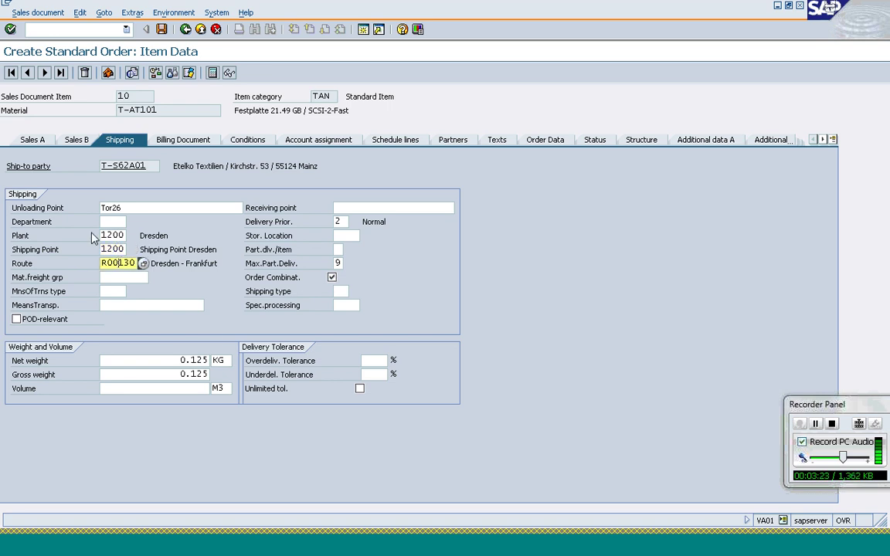
pyautogui.click(104, 235)
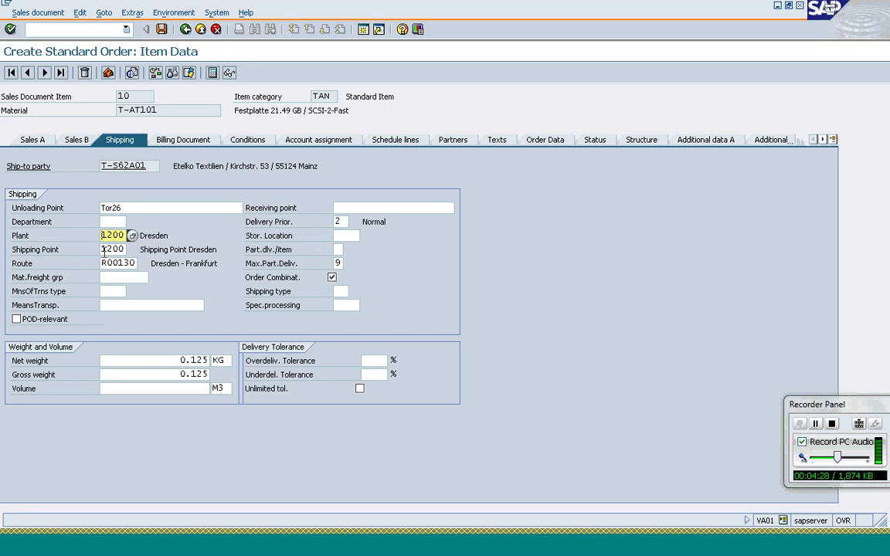
pyautogui.click(105, 250)
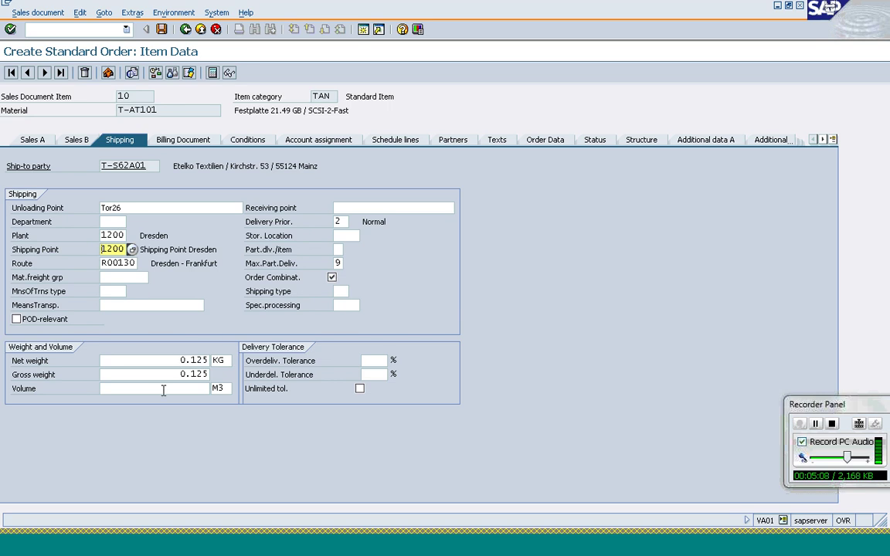
# - Switch to the IMG session and expand Logistics Execution, Shipping, Basic Shipping Functions, down to Shipping Point and Goods Receiving Point Determination
pyautogui.click(248, 550)
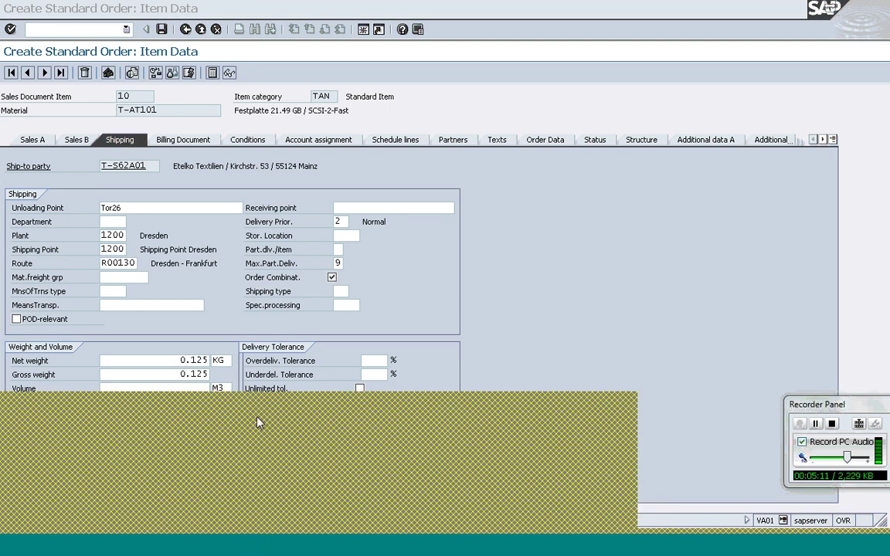
pyautogui.click(236, 465)
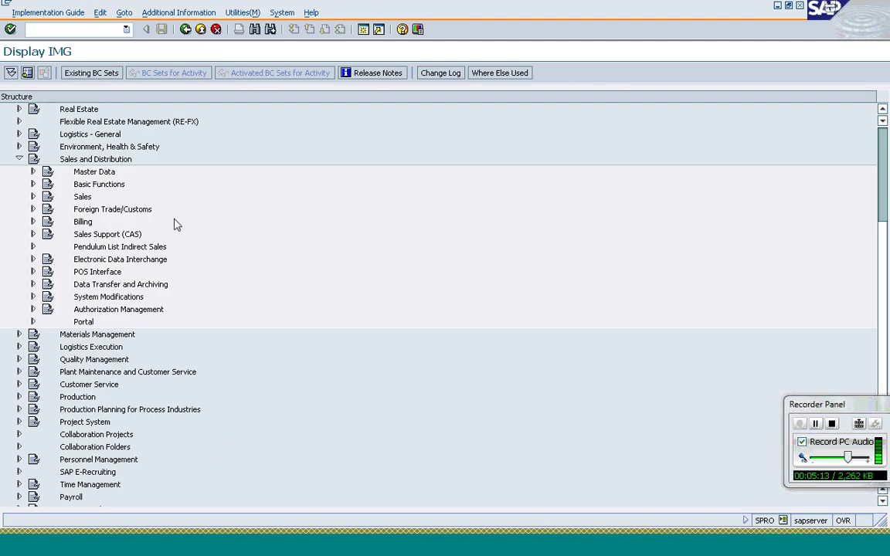
pyautogui.click(19, 159)
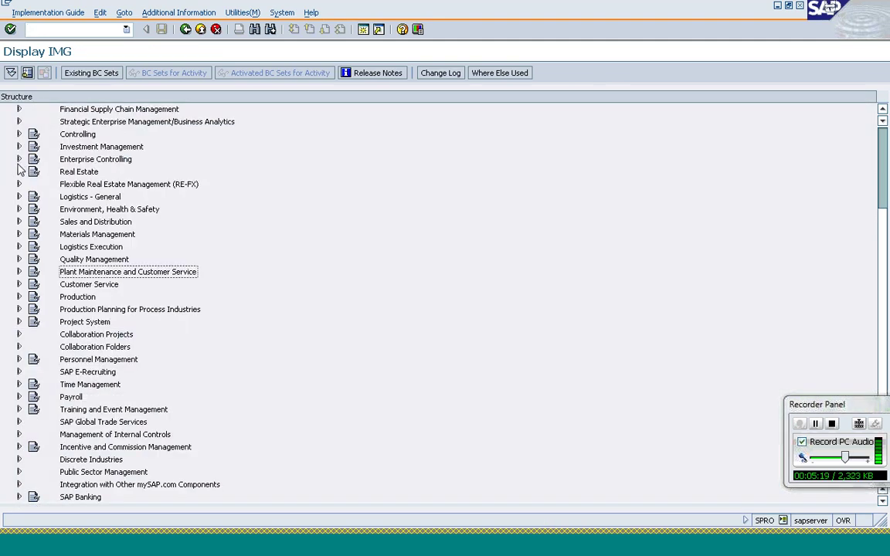
pyautogui.click(19, 246)
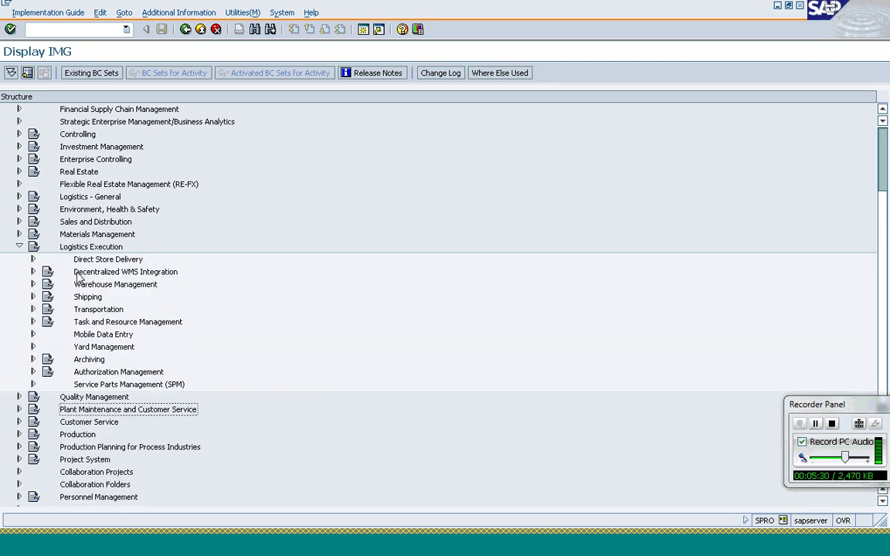
pyautogui.click(33, 298)
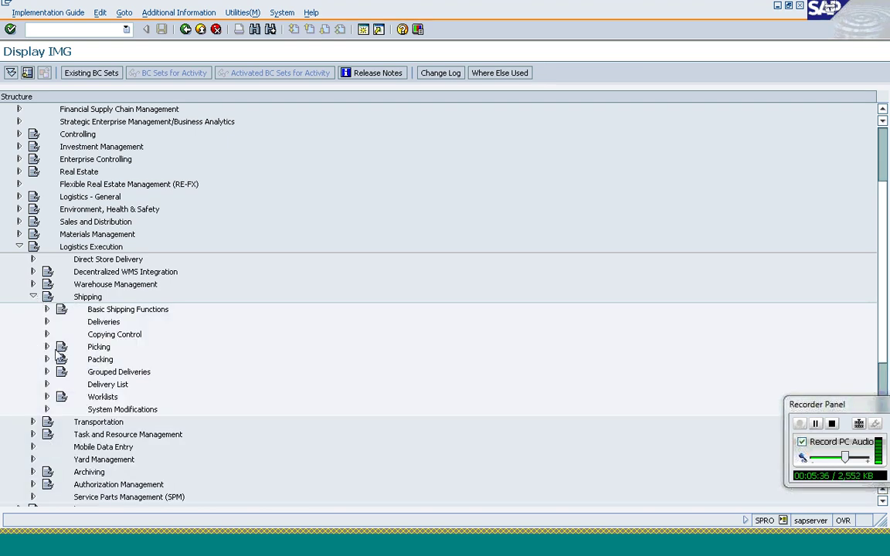
pyautogui.click(46, 309)
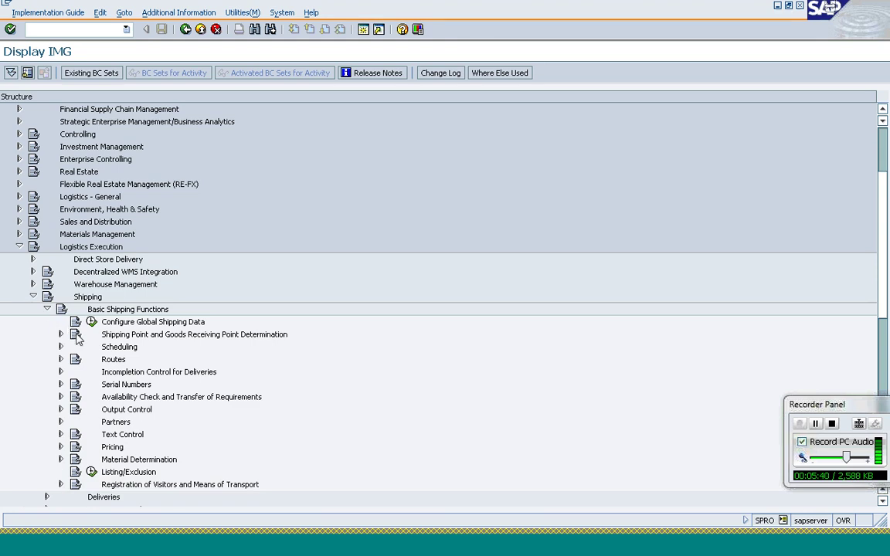
pyautogui.click(61, 334)
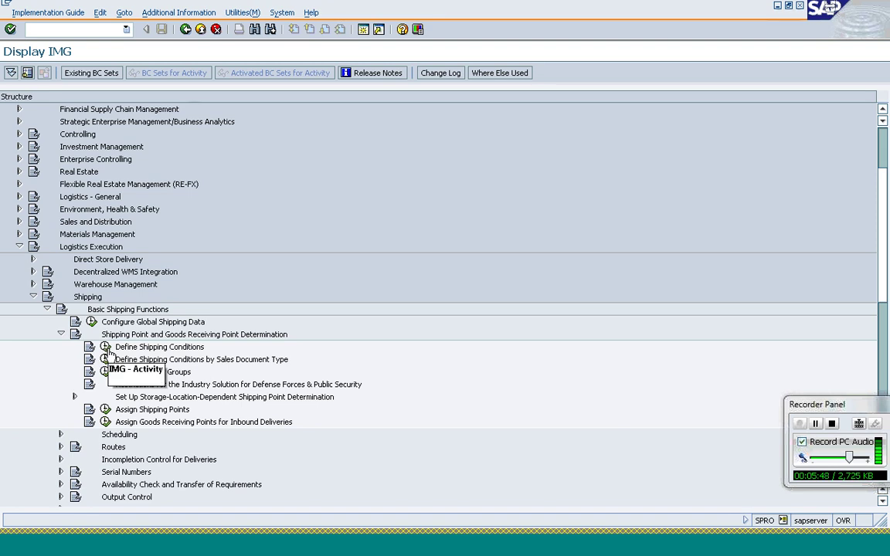
# - Open the Define Shipping Conditions activity and examine the first entries of the shipping conditions list
pyautogui.click(106, 347)
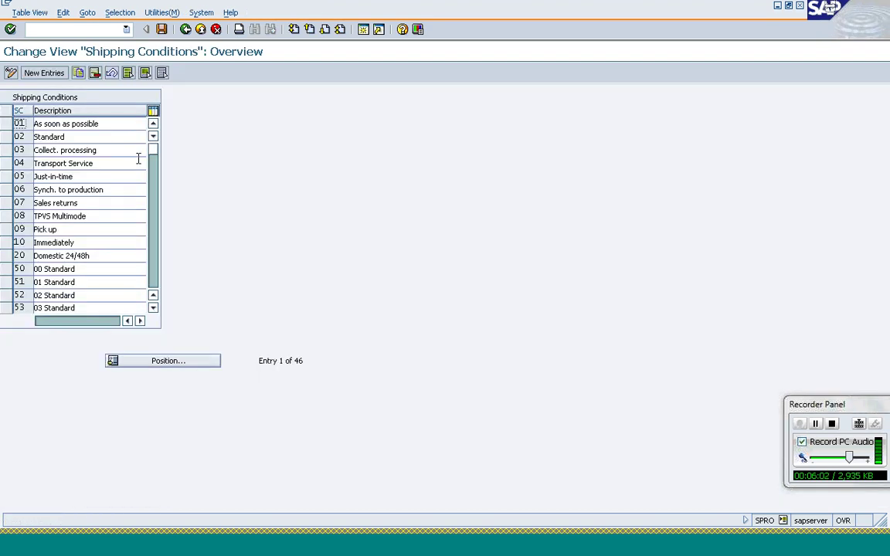
pyautogui.click(25, 150)
pyautogui.press('Tab')
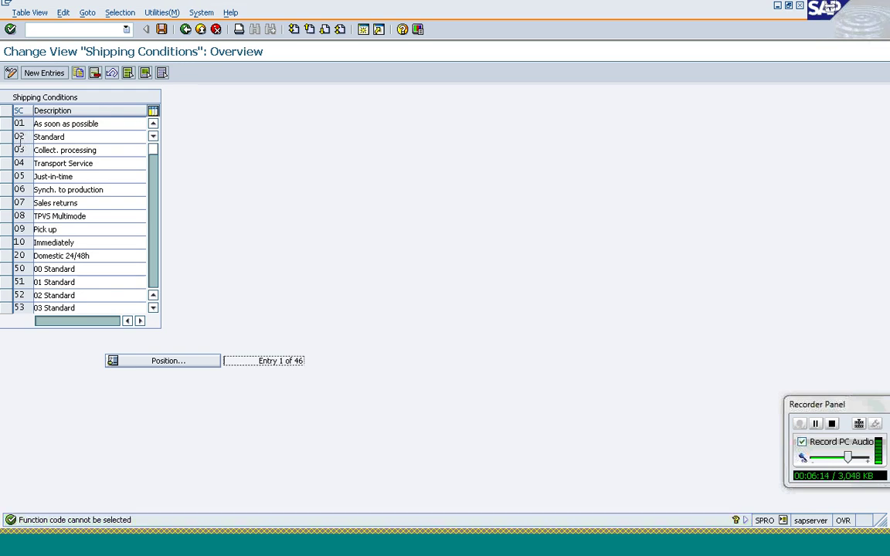
pyautogui.click(19, 127)
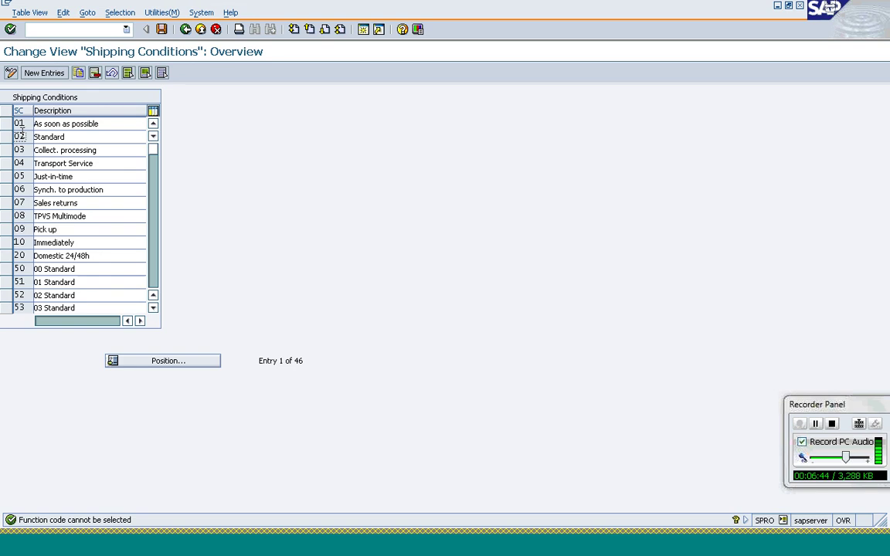
# - Open sales order type maintenance with transaction VOV8 in a separate session and switch to it
pyautogui.click(61, 29)
pyautogui.write('/ovov')
pyautogui.press('Return')
pyautogui.click(248, 549)
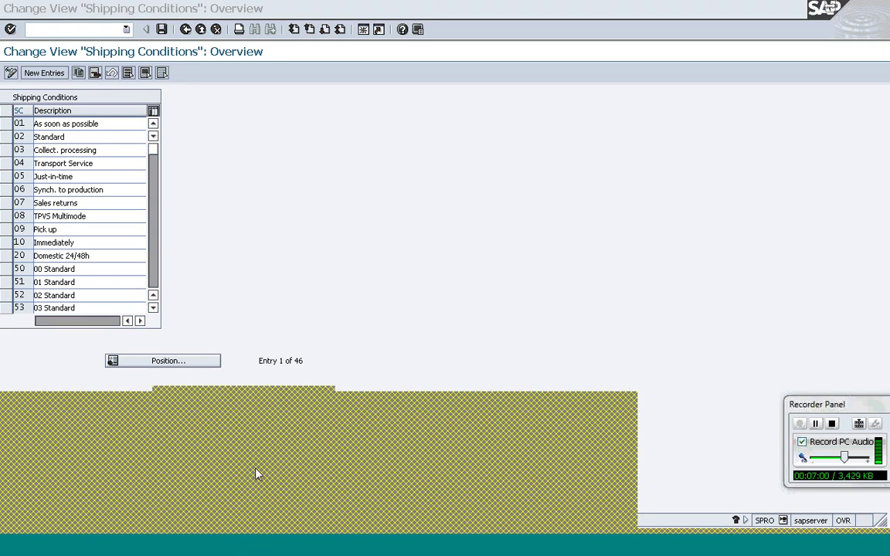
pyautogui.click(374, 487)
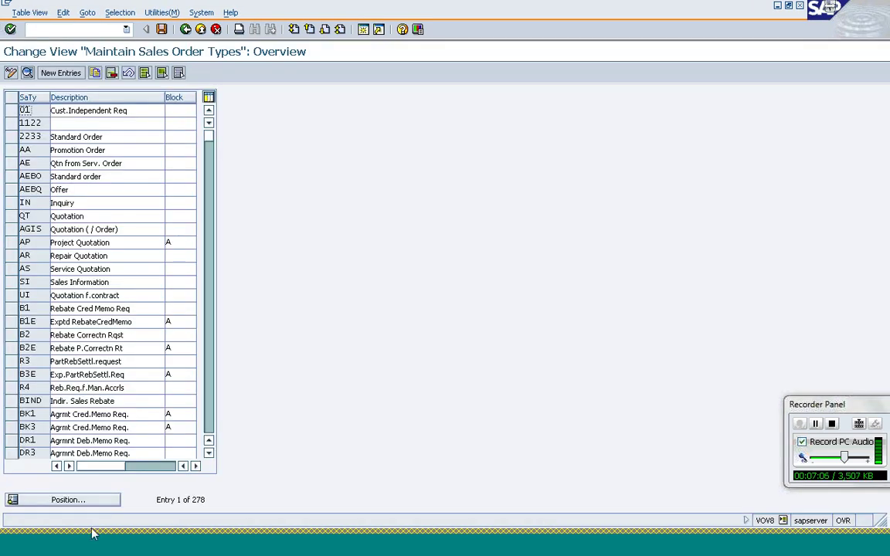
# - Find sales document type CS, open its details and check the shipping conditions field in the Shipping section
pyautogui.click(82, 501)
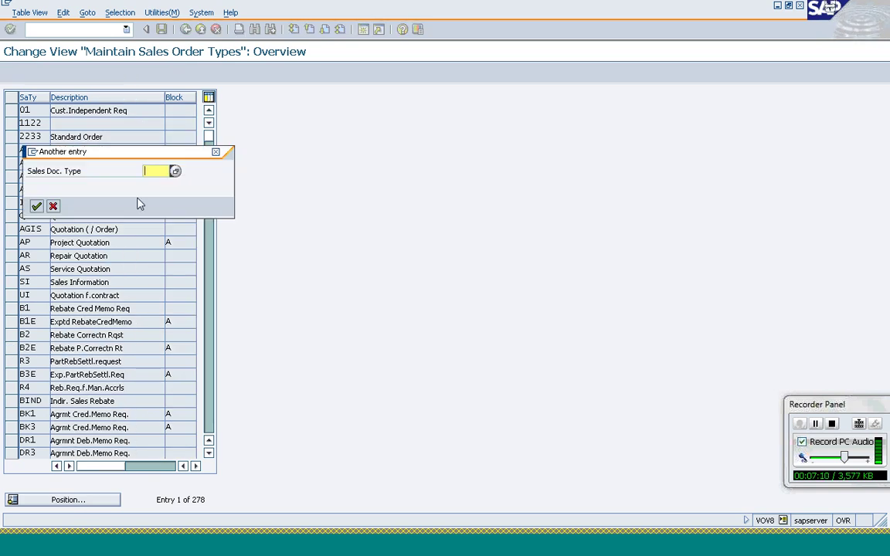
pyautogui.write('CS')
pyautogui.press('Return')
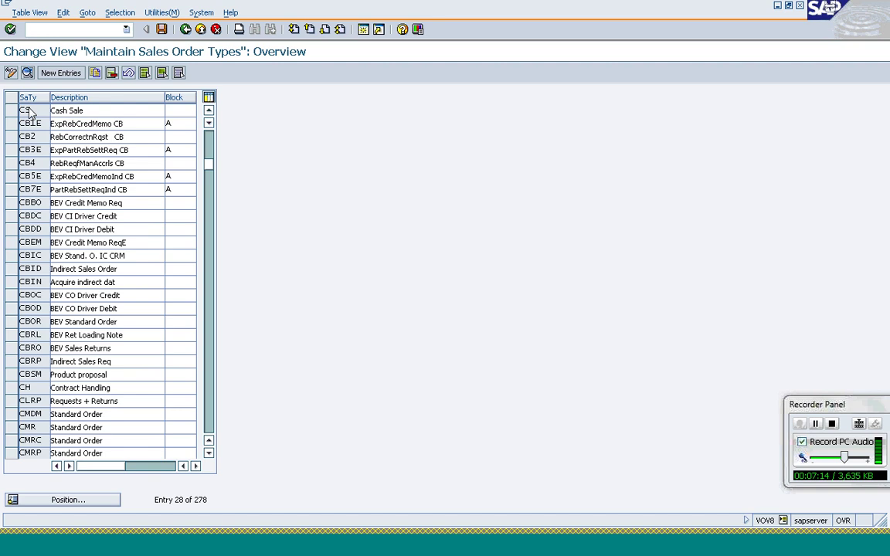
pyautogui.doubleClick(25, 109)
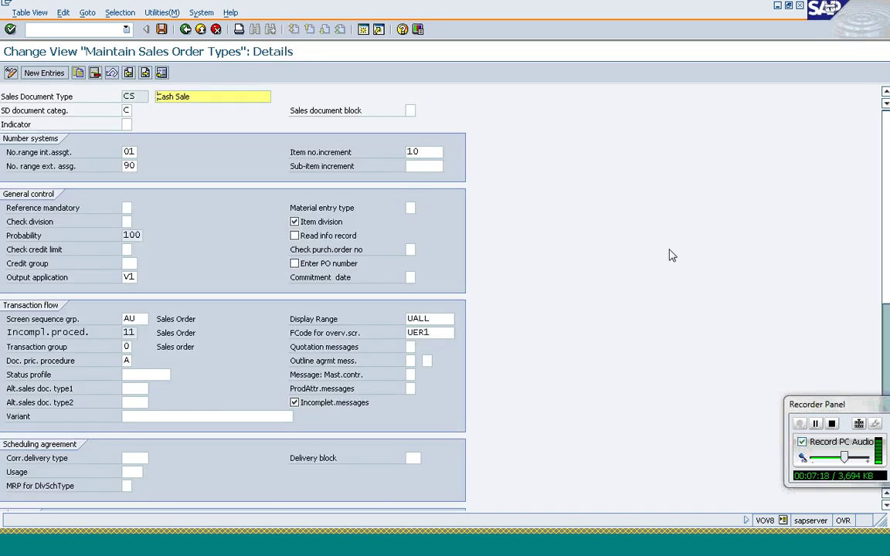
pyautogui.scroll(-1, 886, 170)
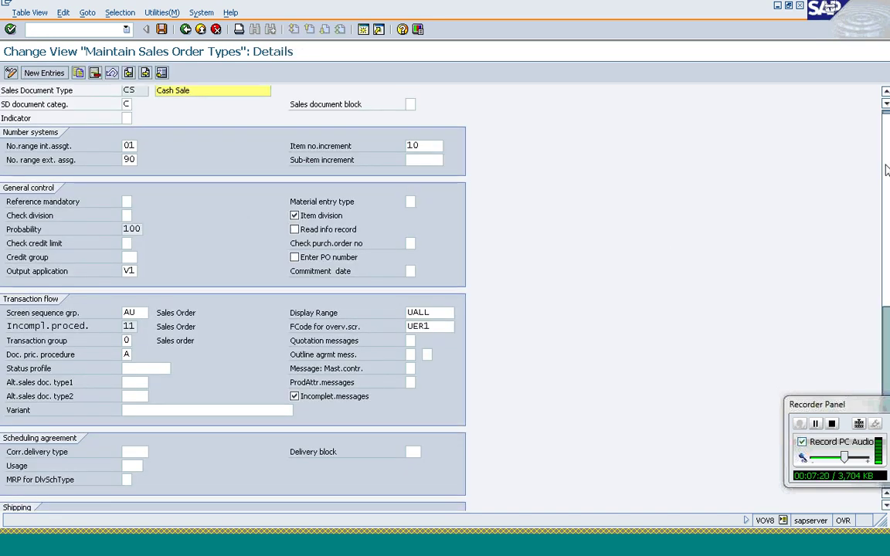
pyautogui.scroll(-4, 887, 170)
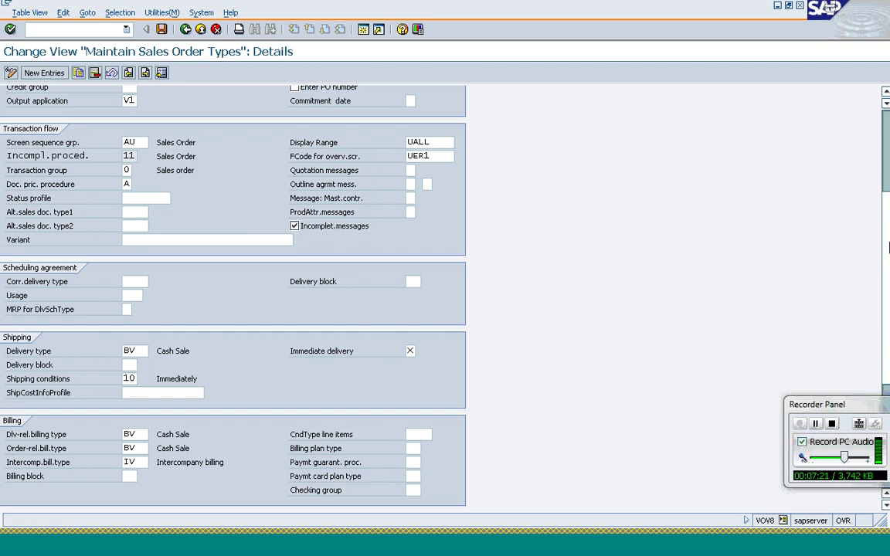
pyautogui.click(127, 378)
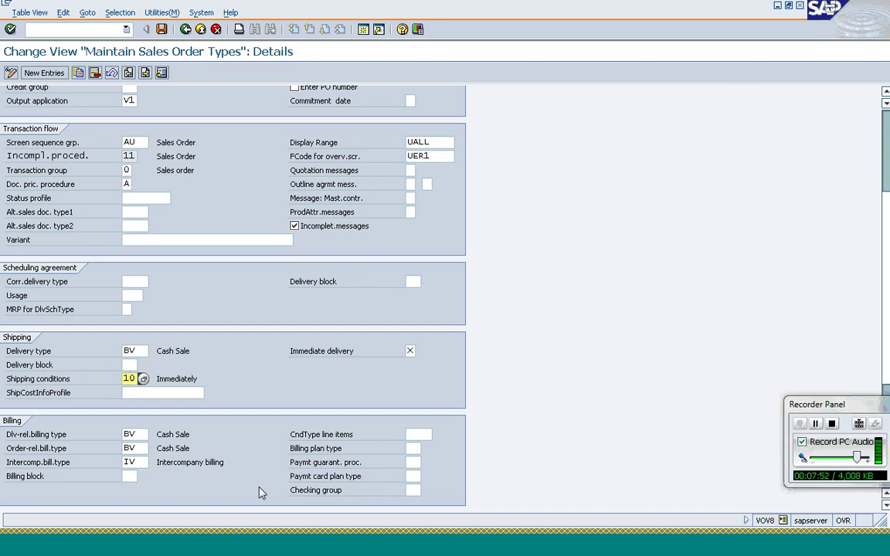
# - Return to the shipping conditions session, leave that view and open Assign Shipping Points to examine the shipping point determination entries
pyautogui.click(242, 547)
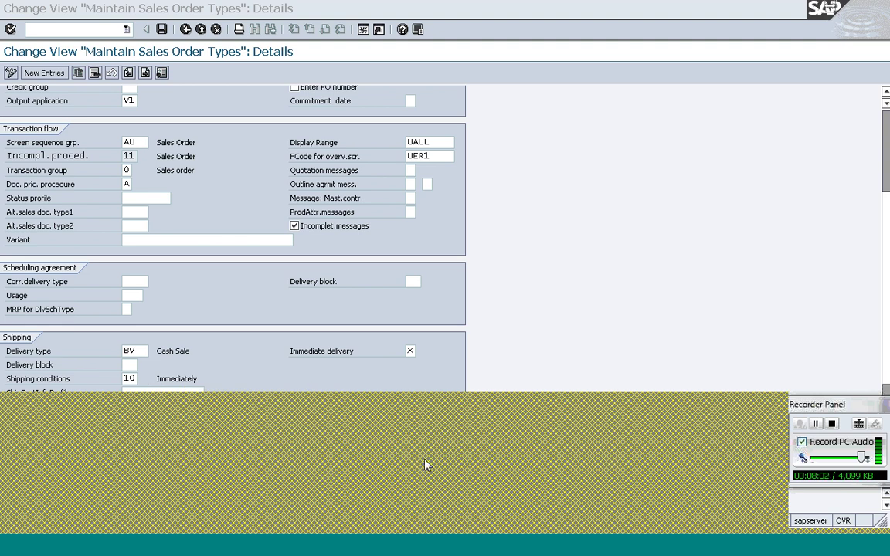
pyautogui.click(240, 480)
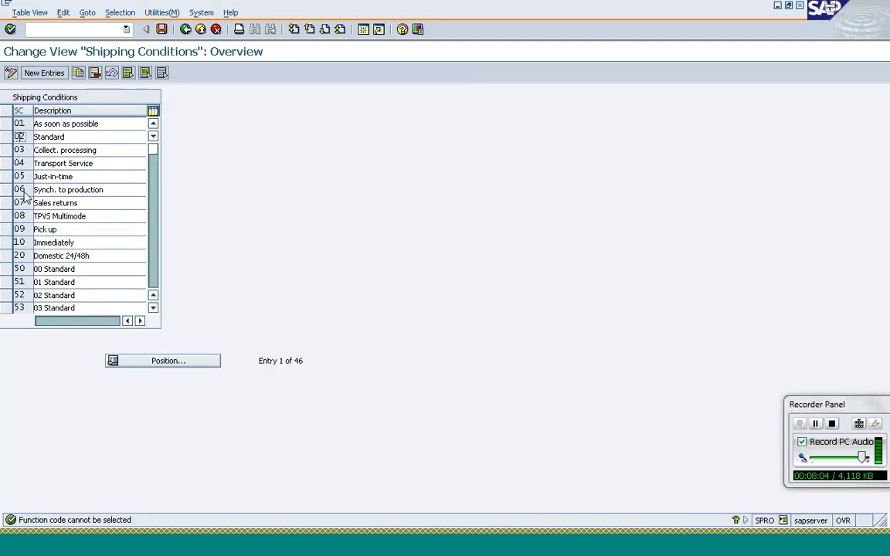
pyautogui.click(190, 35)
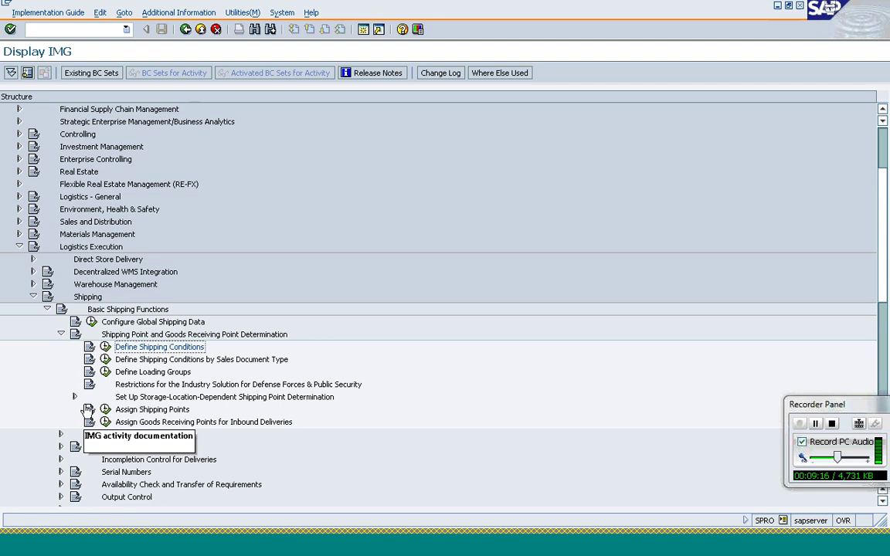
pyautogui.click(105, 409)
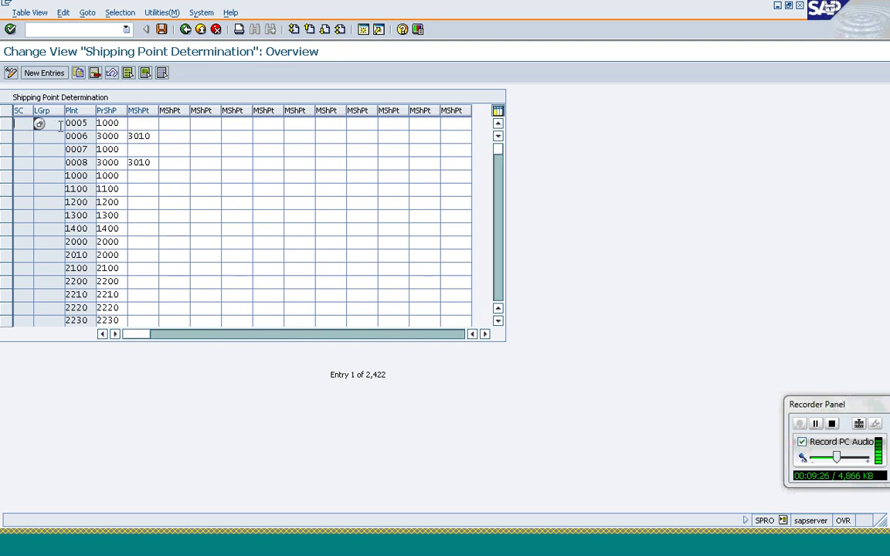
pyautogui.click(120, 123)
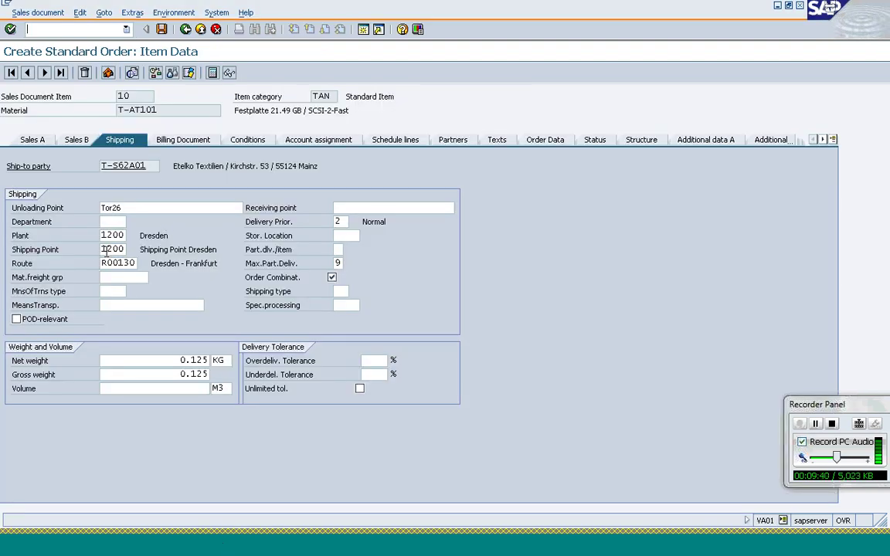
# - Leave the standard order's item data and open the order header's shipping details to check the shipping condition
pyautogui.click(42, 144)
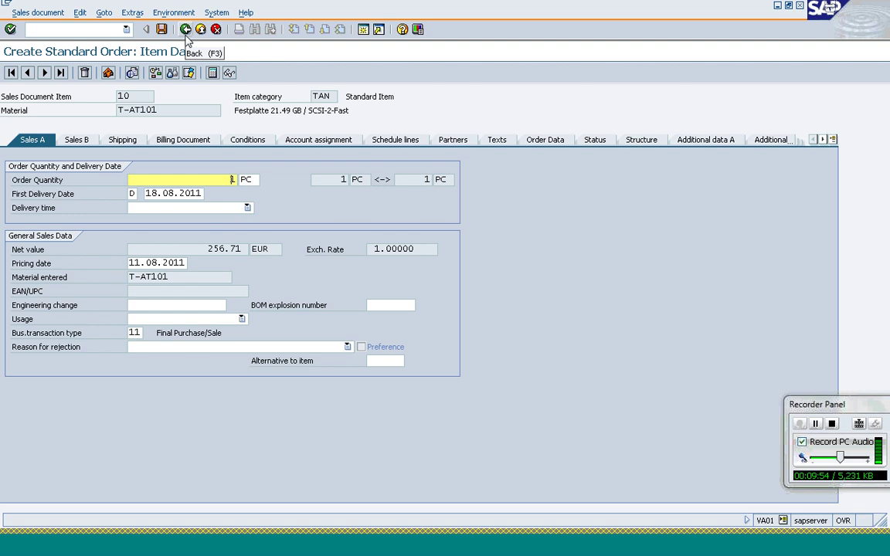
pyautogui.click(185, 30)
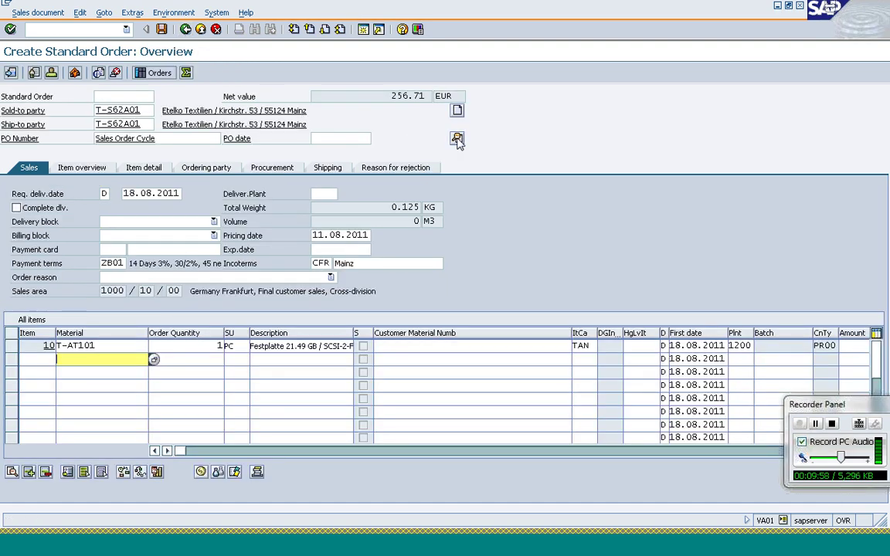
pyautogui.click(457, 138)
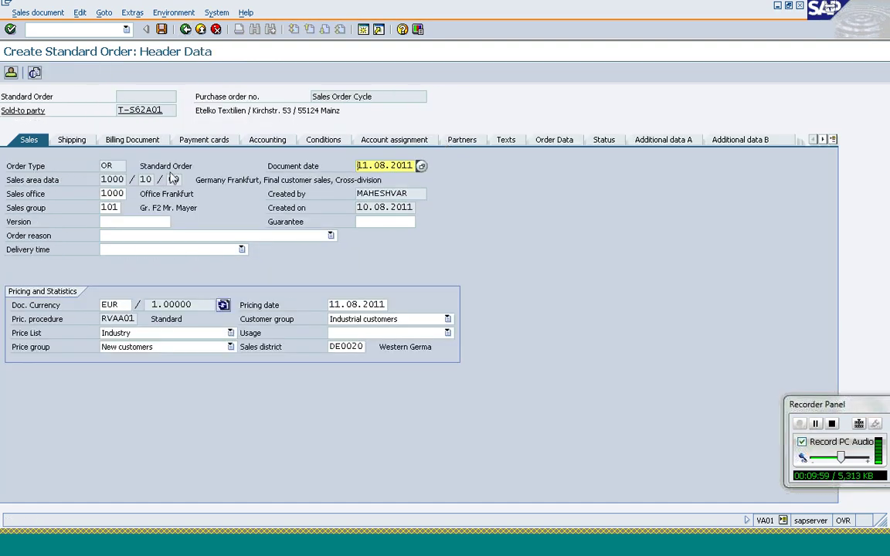
pyautogui.click(78, 140)
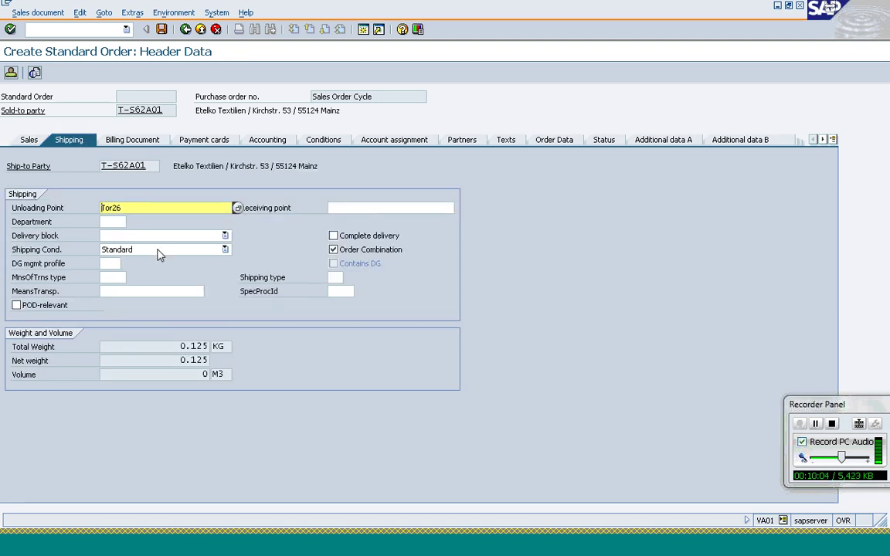
# - Check the shipping condition choices in the order header's shipping details and return to the order overview
pyautogui.click(157, 253)
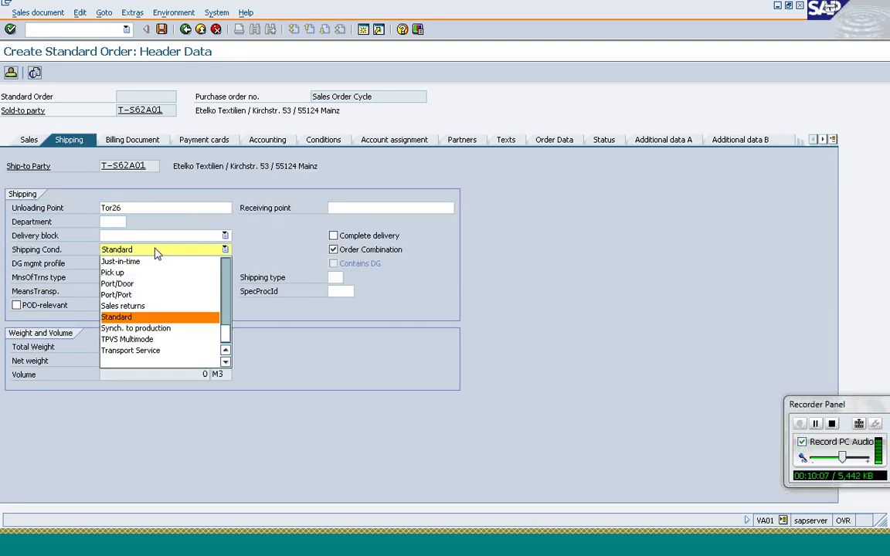
pyautogui.click(155, 253)
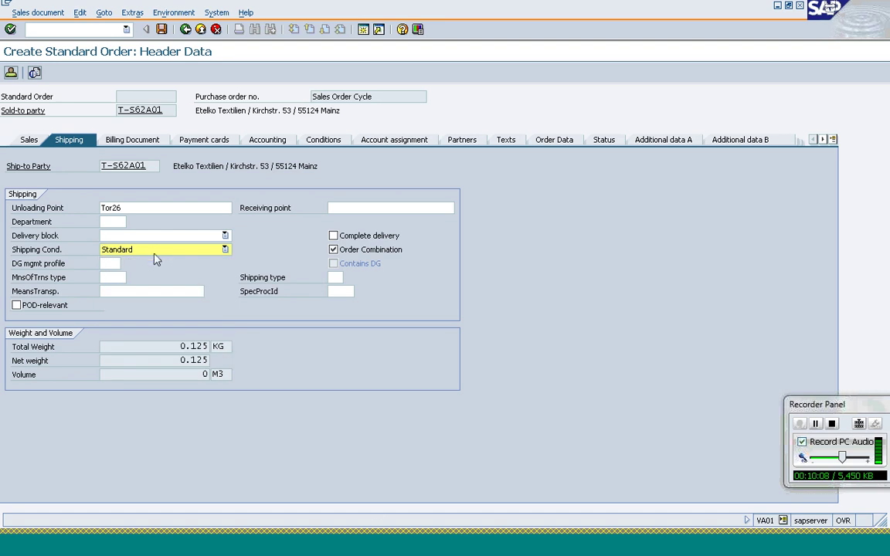
pyautogui.click(186, 29)
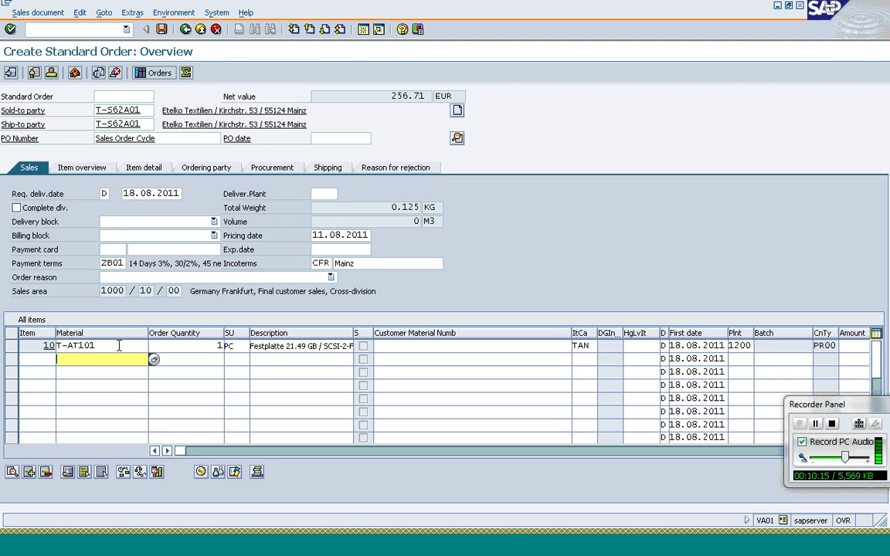
# - Take the material from item 10 and open T-AT101 for change with transaction MM02 in a separate session
pyautogui.click(119, 345)
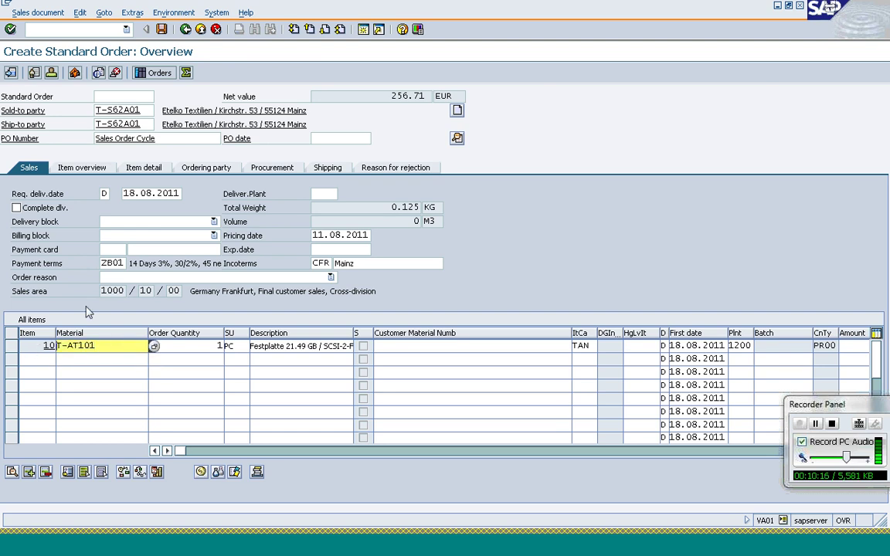
pyautogui.click(64, 29)
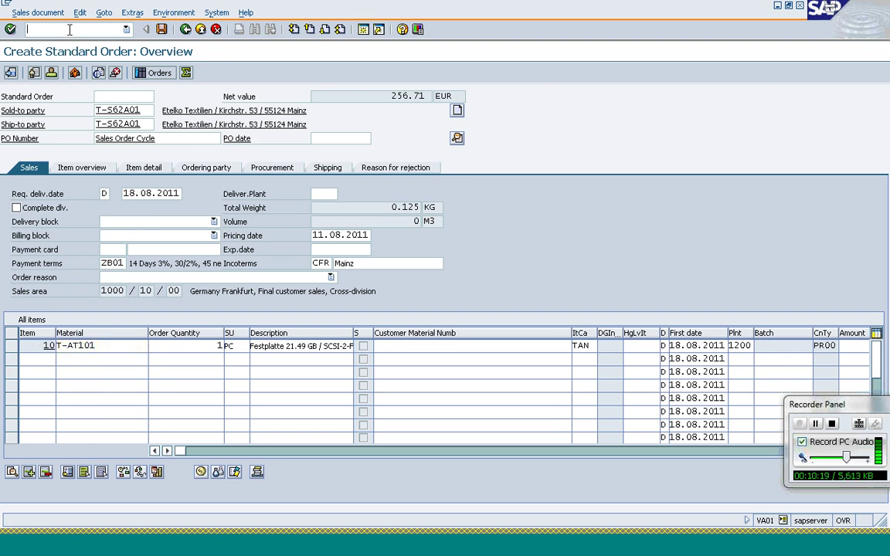
pyautogui.write('/omnbe')
pyautogui.press('Return')
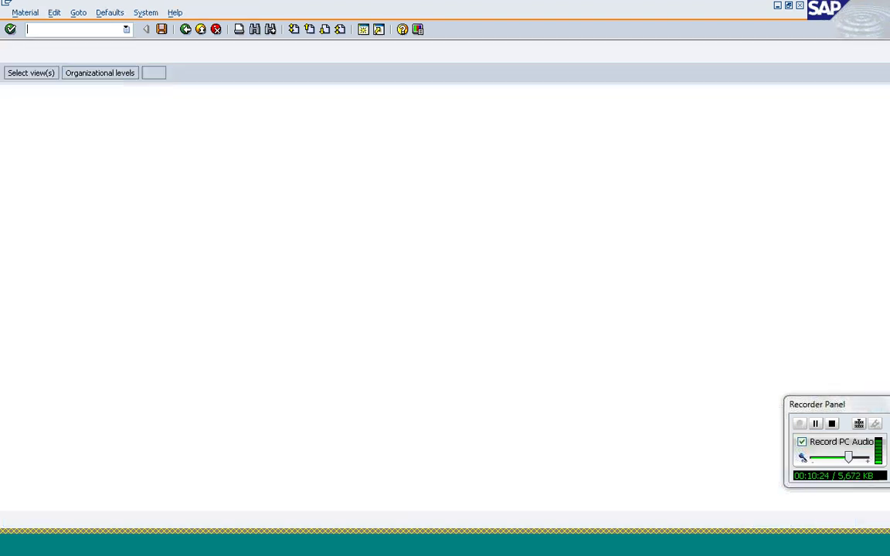
pyautogui.write('T-AT101')
pyautogui.press('Return')
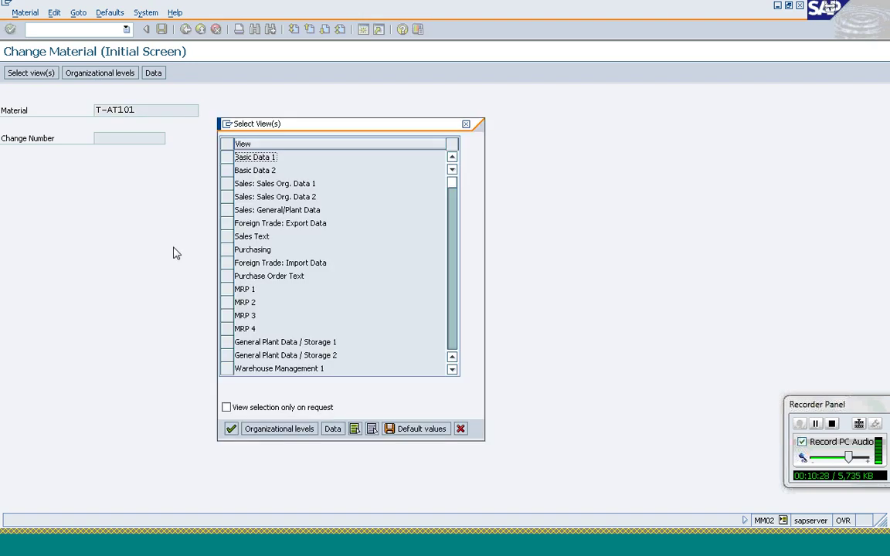
# - Open the material's Sales: General/Plant Data view for plant 1200, sales organization 1000 and distribution channel 10
pyautogui.click(228, 209)
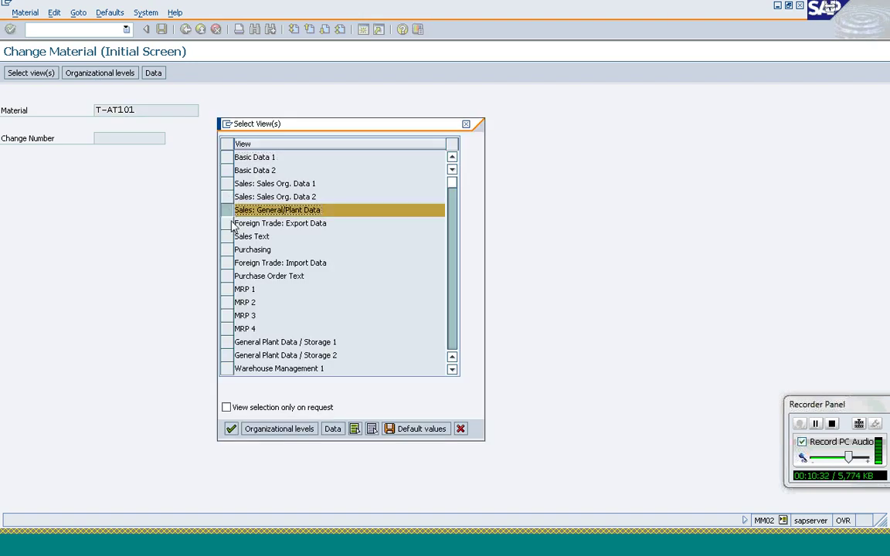
pyautogui.click(231, 430)
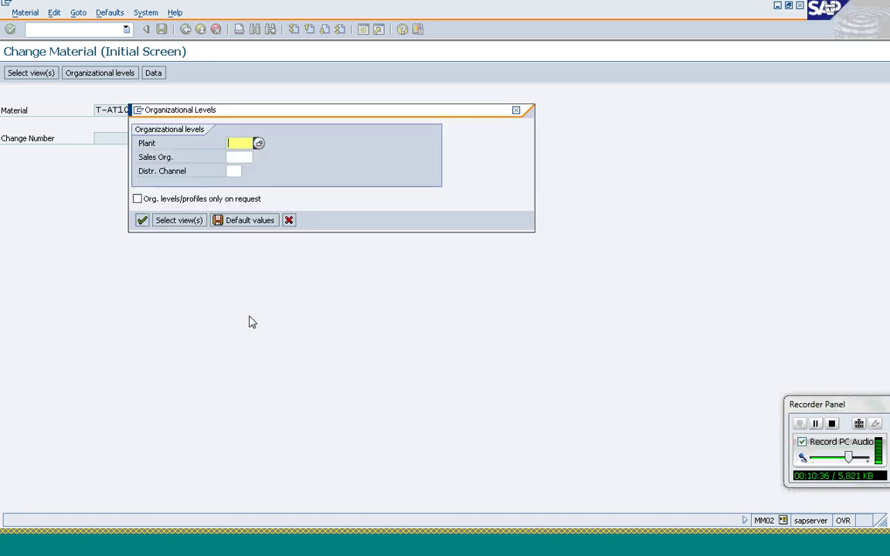
pyautogui.write('1200')
pyautogui.press('Tab')
pyautogui.write('1000')
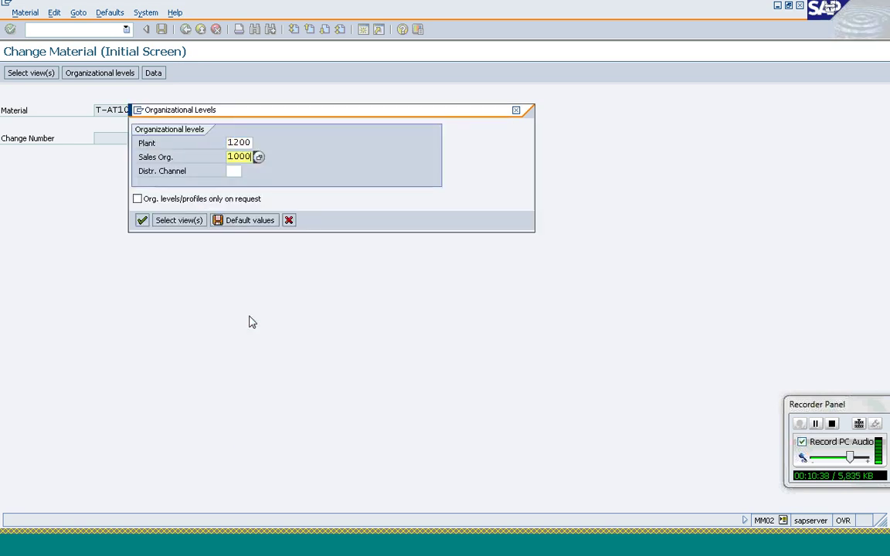
pyautogui.press('Tab')
pyautogui.write('10')
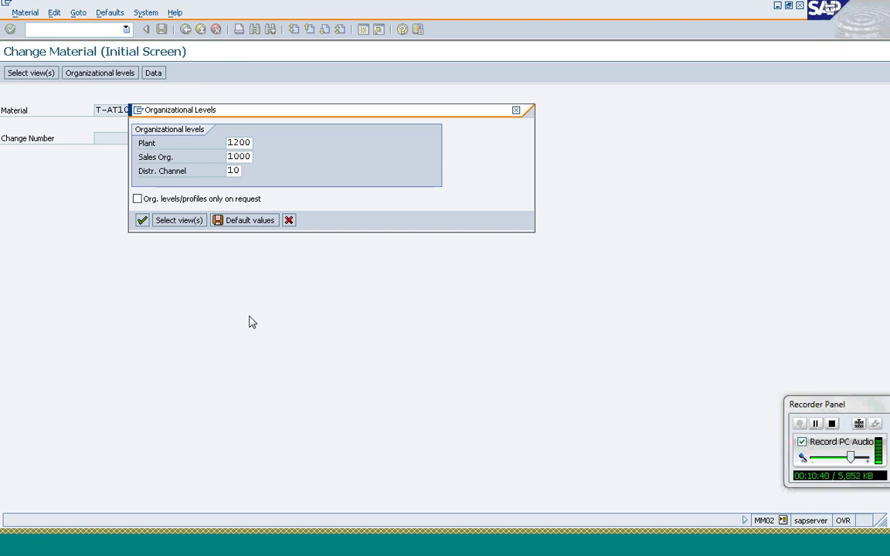
pyautogui.press('Return')
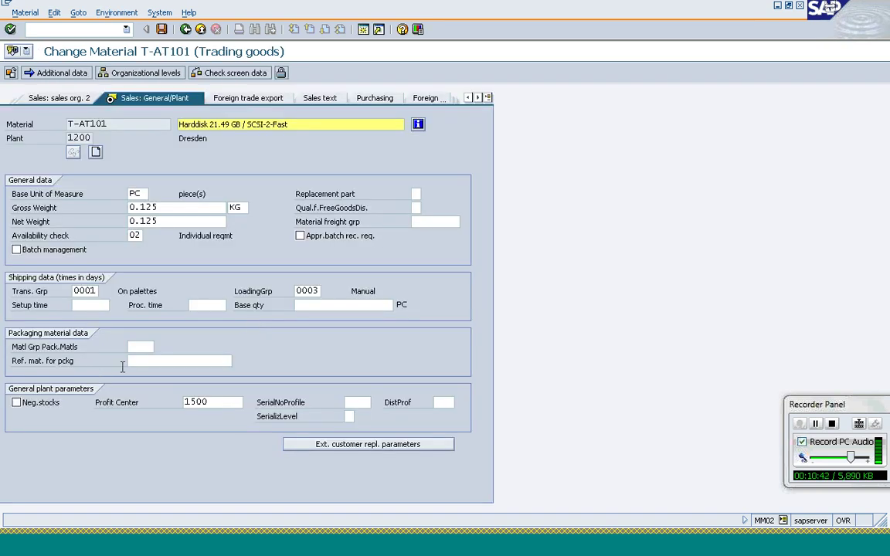
# - Check the transportation group and loading group in the material's shipping data
pyautogui.click(308, 290)
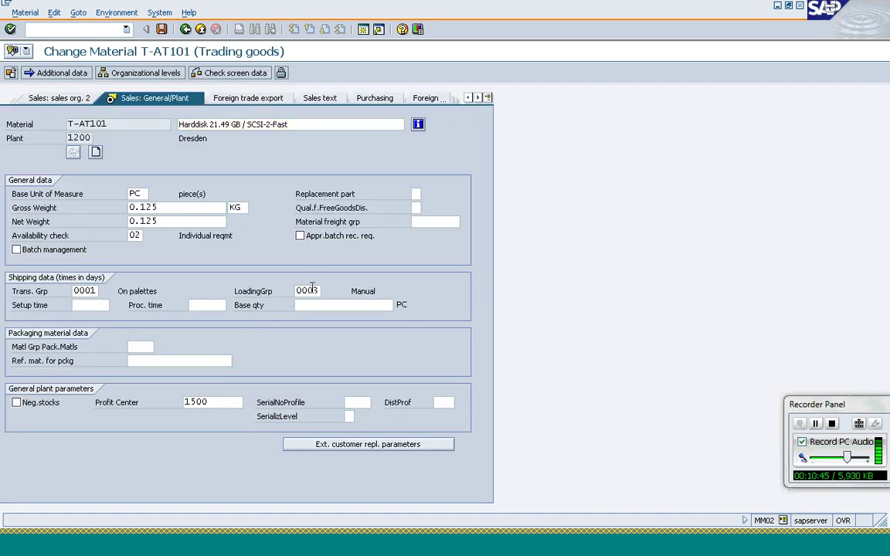
pyautogui.click(86, 290)
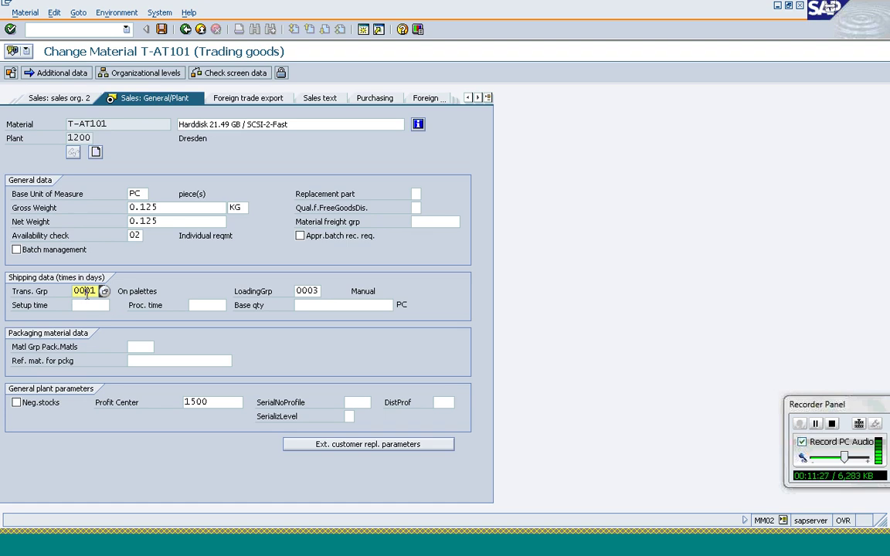
pyautogui.click(314, 291)
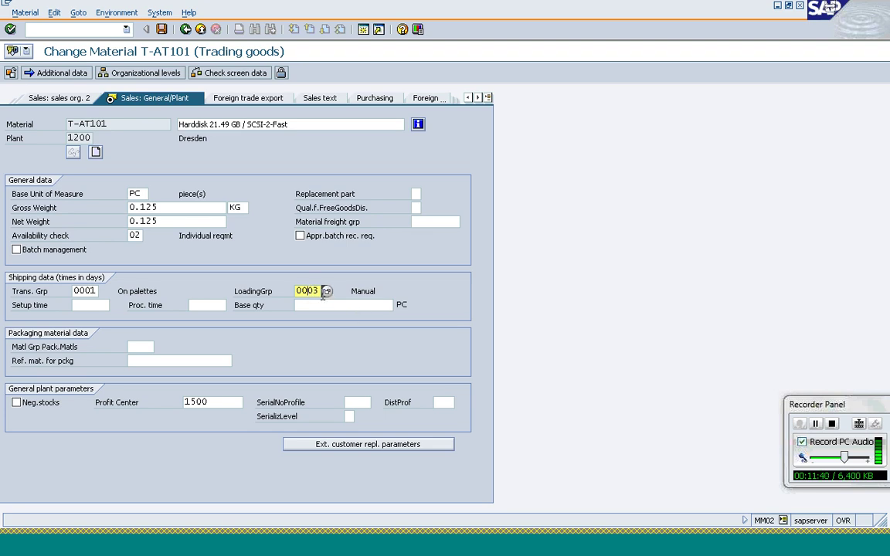
# - Switch to the Shipping Point Determination session and find the entries for shipping condition 10 and loading group 0003
pyautogui.click(247, 541)
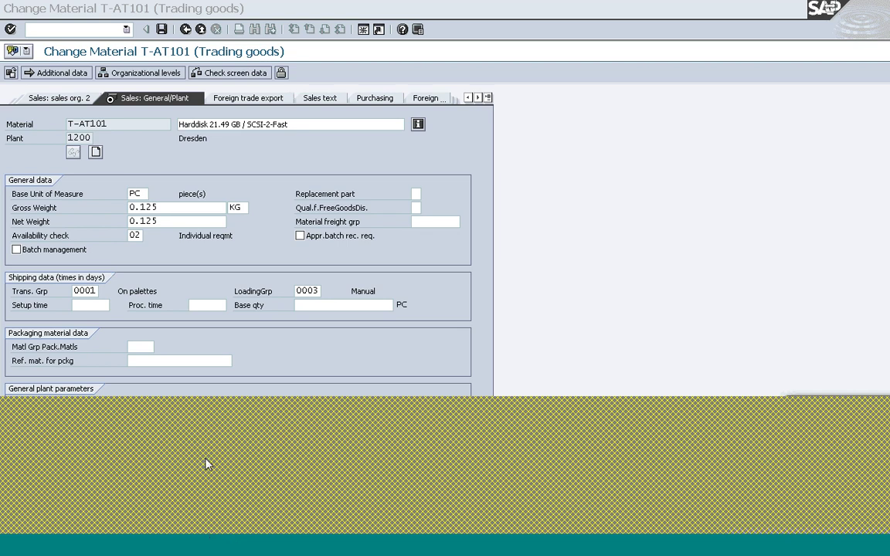
pyautogui.click(206, 464)
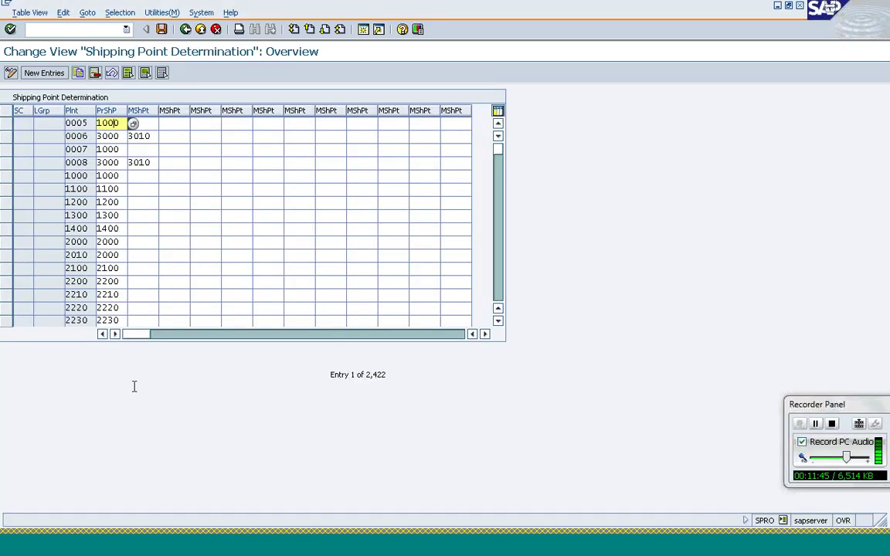
pyautogui.click(498, 258)
pyautogui.click(498, 257)
pyautogui.click(498, 257)
pyautogui.click(498, 257)
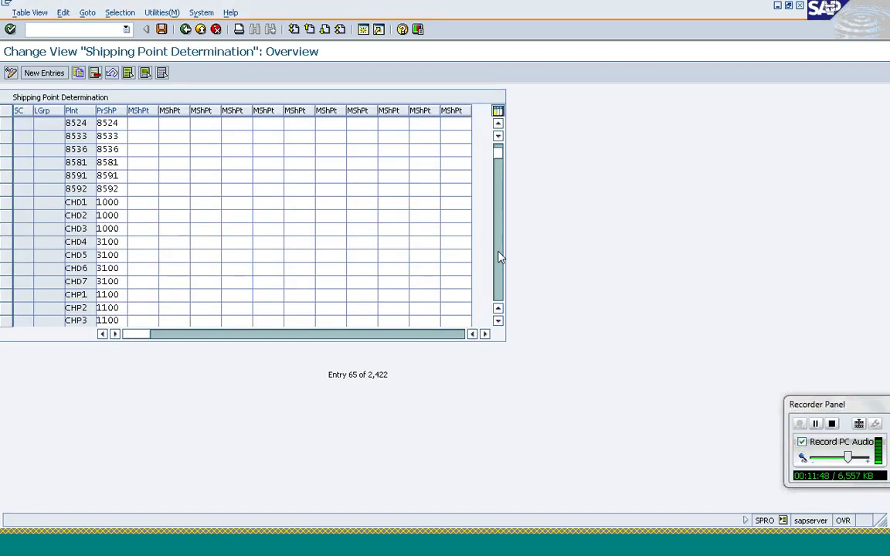
pyautogui.click(498, 257)
pyautogui.click(498, 257)
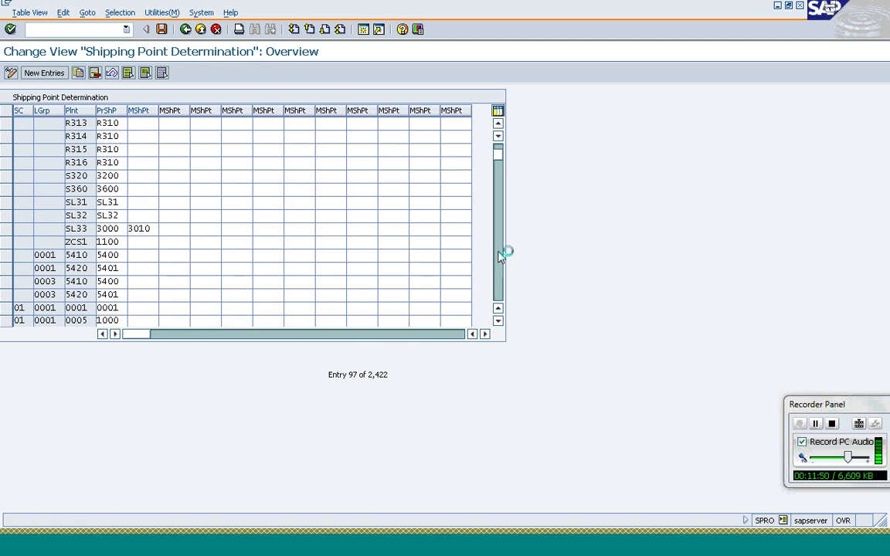
pyautogui.click(498, 257)
pyautogui.click(498, 257)
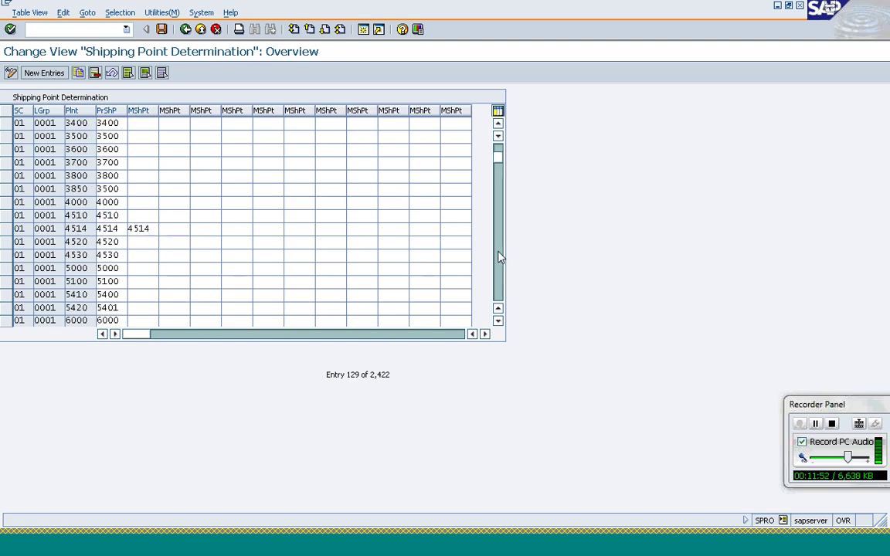
pyautogui.click(498, 257)
pyautogui.click(498, 257)
pyautogui.click(498, 257)
pyautogui.click(498, 257)
pyautogui.click(498, 257)
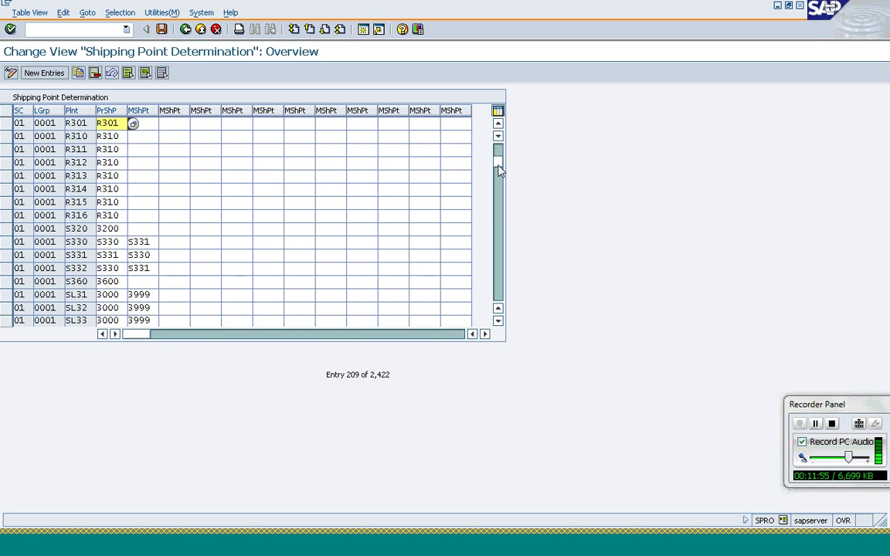
pyautogui.moveTo(498, 182); pyautogui.dragTo(498, 205)
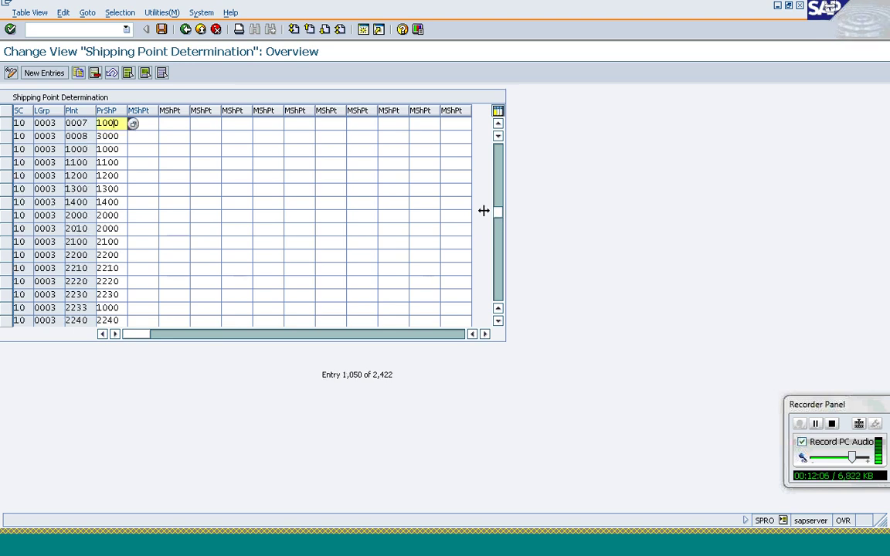
# - Select the entry for shipping condition 10, loading group 0003 and plant 1200, and examine its proposed and manual shipping point fields
pyautogui.click(9, 176)
pyautogui.click(9, 176)
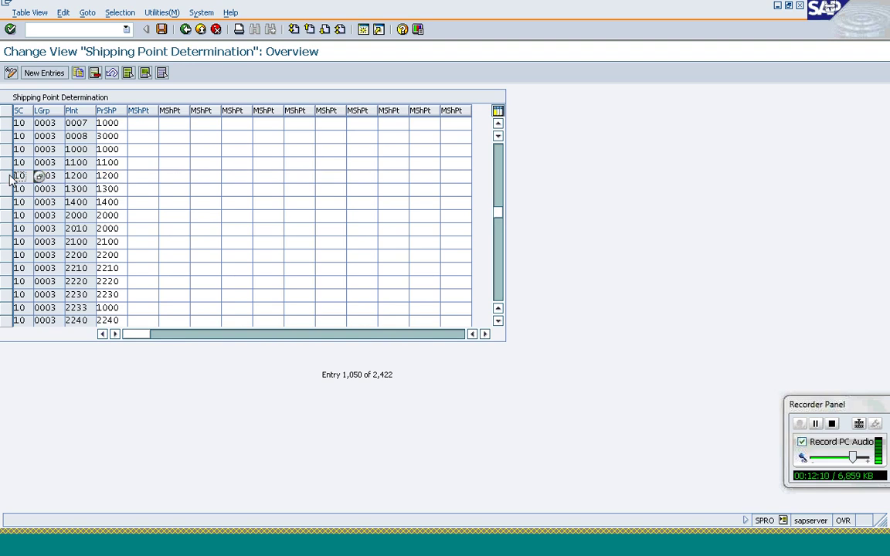
pyautogui.click(9, 176)
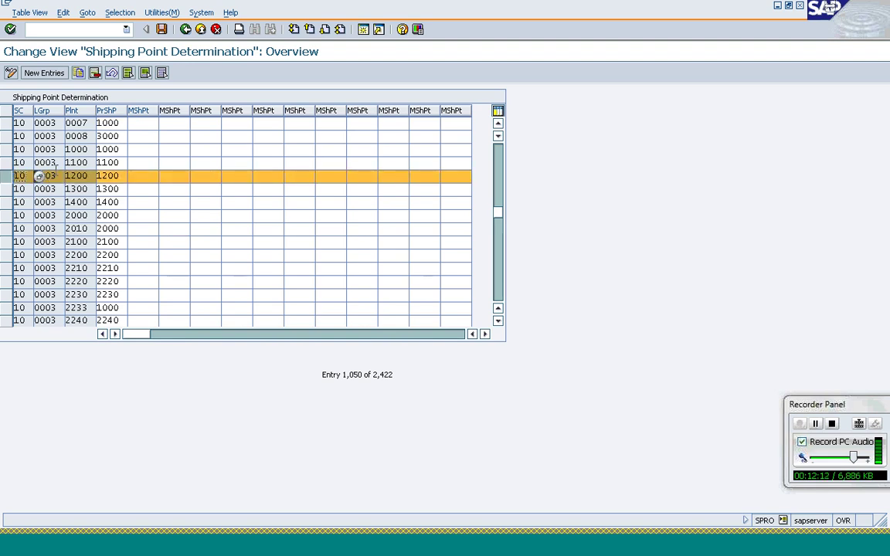
pyautogui.press('Right')
pyautogui.press('Right')
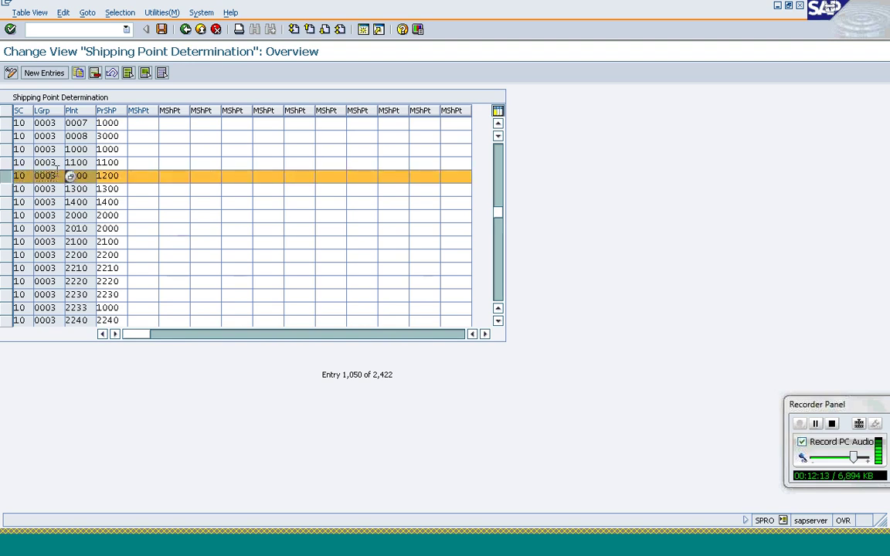
pyautogui.click(121, 176)
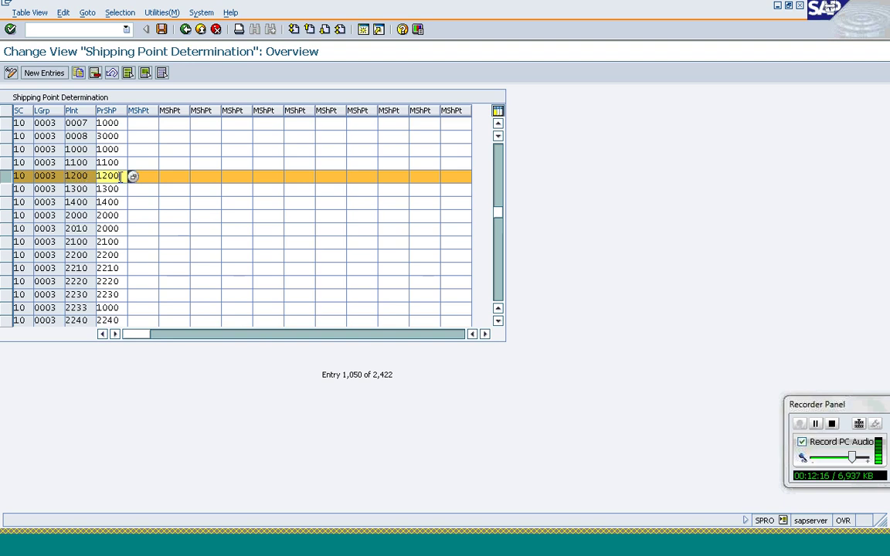
pyautogui.click(153, 176)
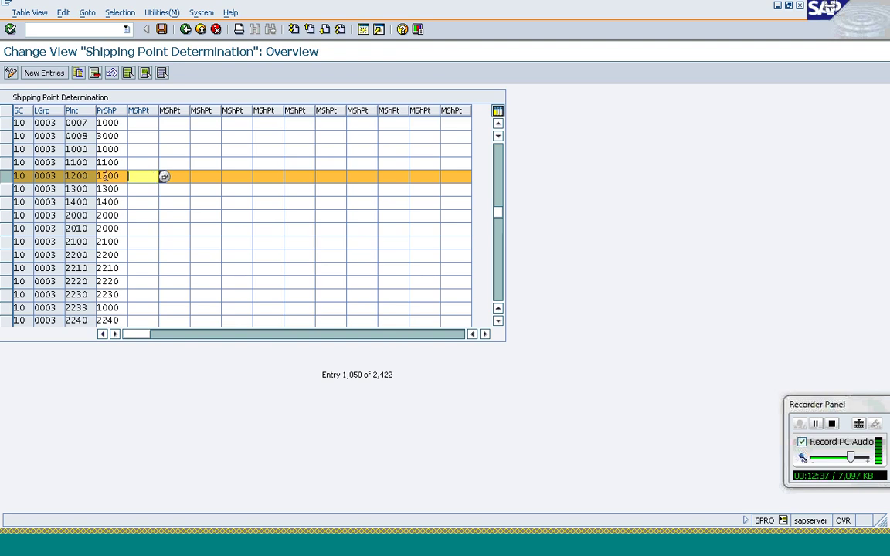
pyautogui.click(108, 177)
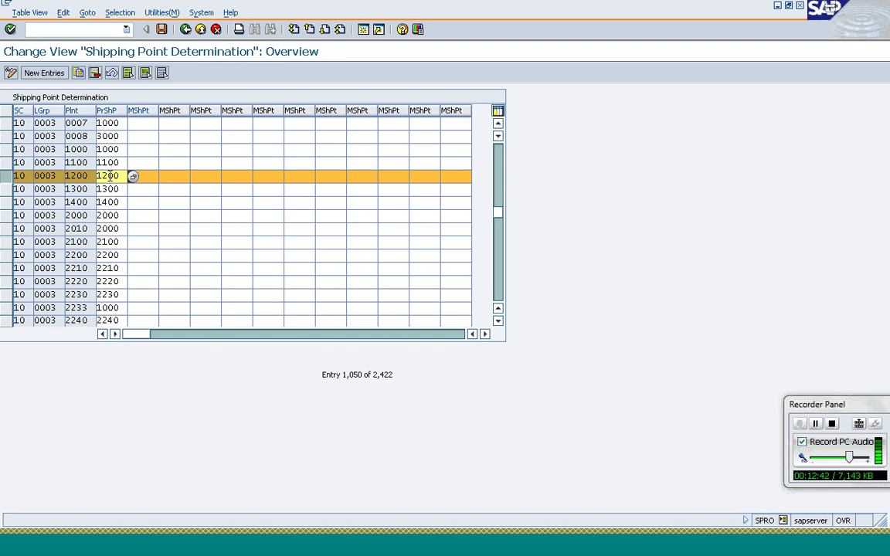
# - Try to assign 1300, 1400 and 2000 as manual shipping points in the plant 1200 entry
pyautogui.click(154, 176)
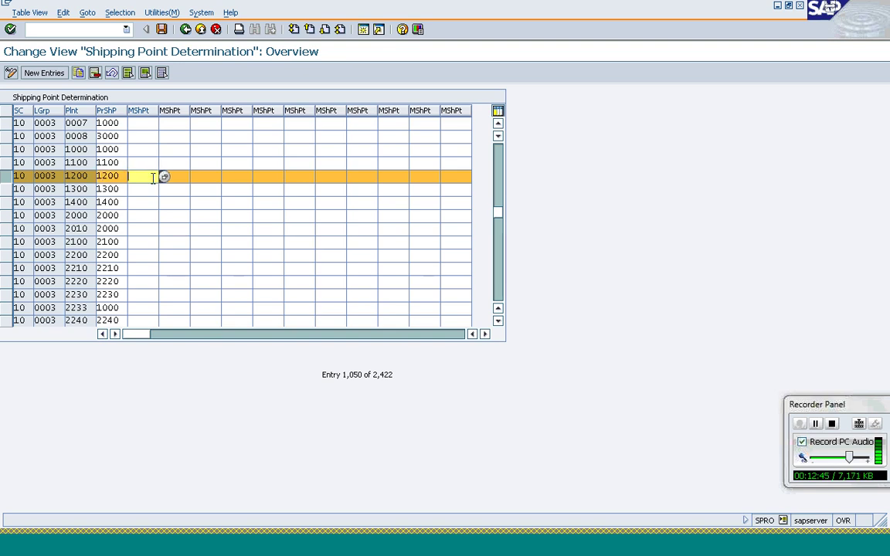
pyautogui.write('1300')
pyautogui.press('Tab')
pyautogui.write('1')
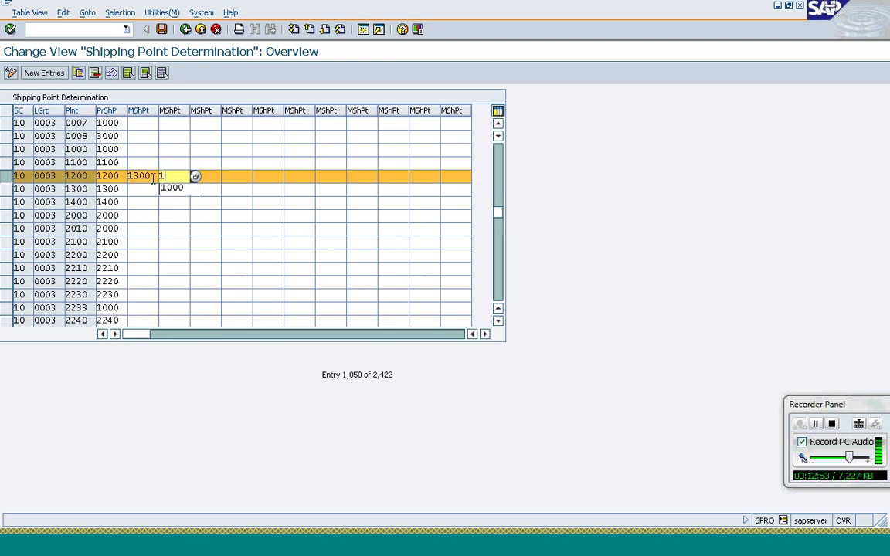
pyautogui.write('400')
pyautogui.press('Tab')
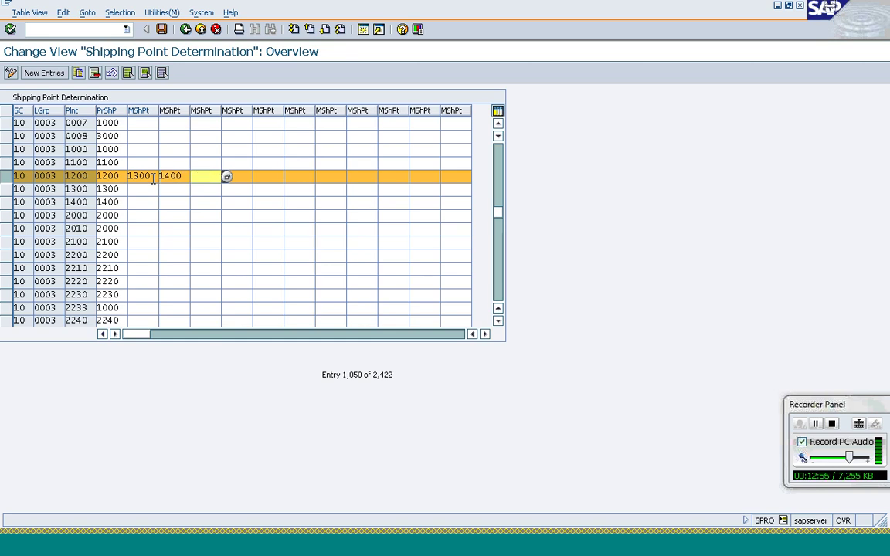
pyautogui.write('2000')
pyautogui.press('Return')
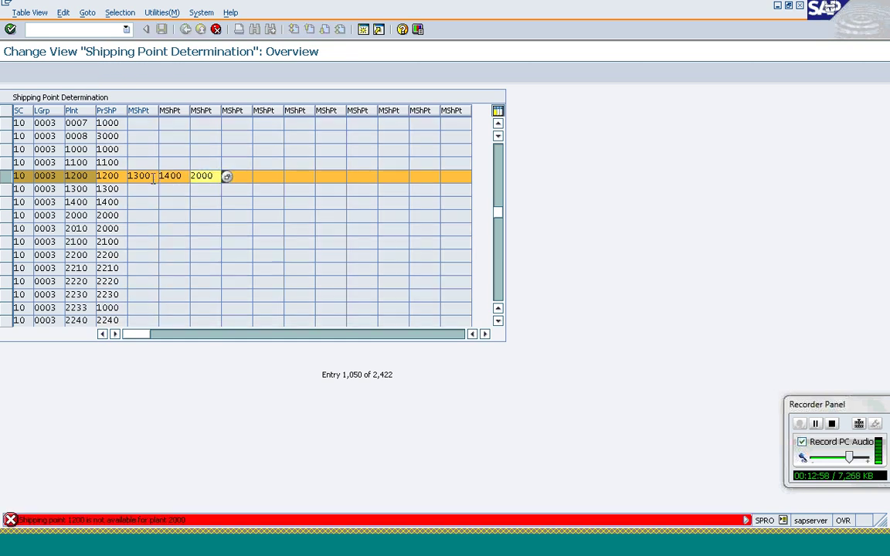
# - Clear the manual shipping points 2000, 1400 and 1300 from the plant 1200 entry
pyautogui.press('BackSpace')
pyautogui.press('BackSpace')
pyautogui.press('BackSpace')
pyautogui.press('BackSpace')
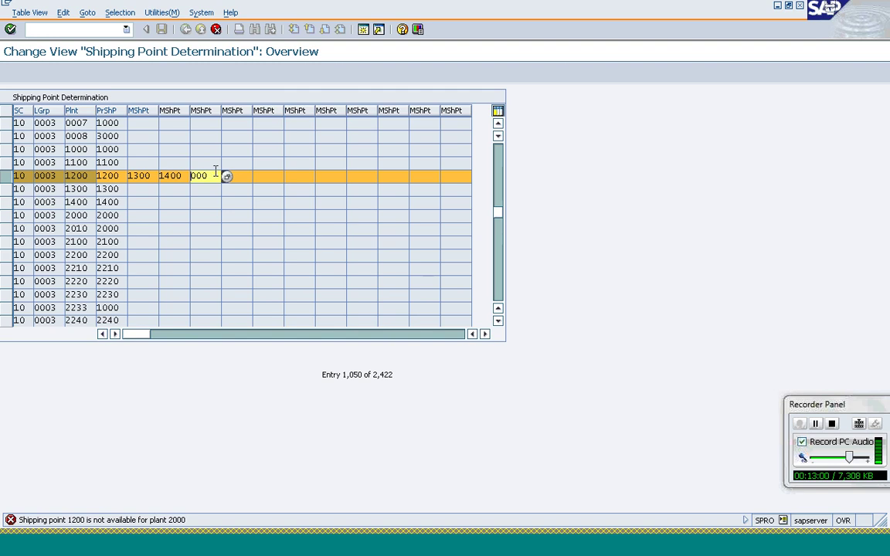
pyautogui.write('0')
pyautogui.press('Return')
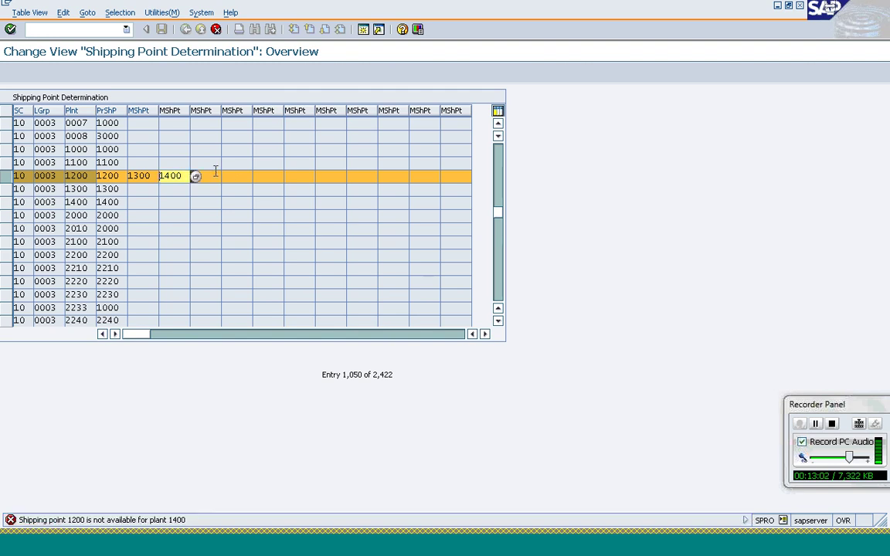
pyautogui.press('BackSpace')
pyautogui.press('BackSpace')
pyautogui.press('BackSpace')
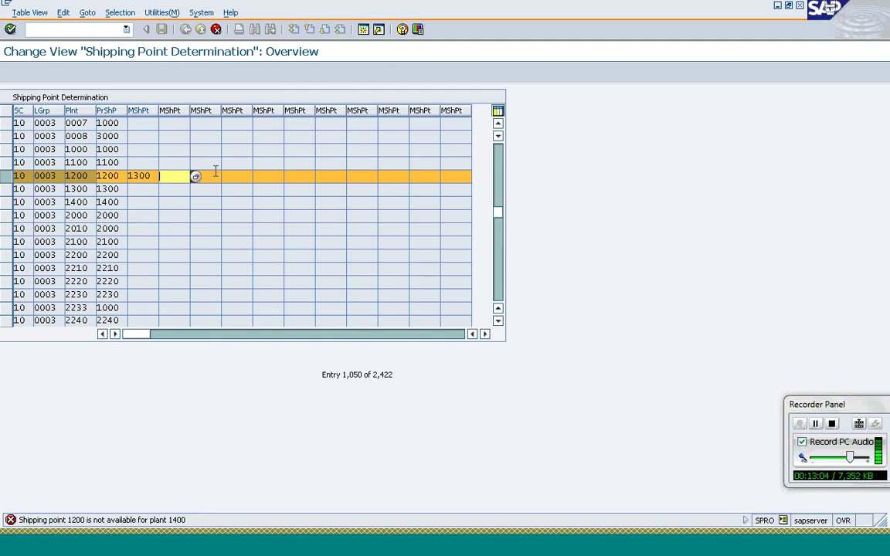
pyautogui.press('Return')
pyautogui.press('BackSpace')
pyautogui.press('BackSpace')
pyautogui.press('BackSpace')
pyautogui.press('BackSpace')
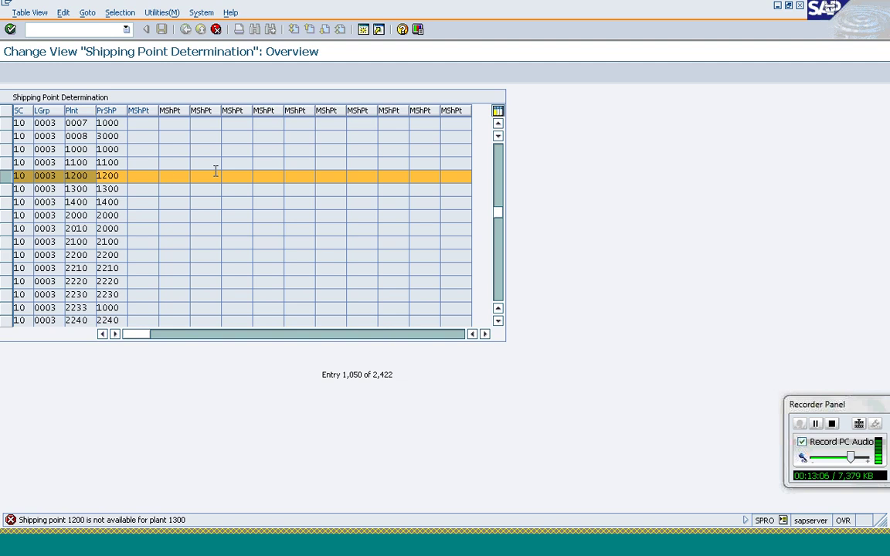
pyautogui.press('Return')
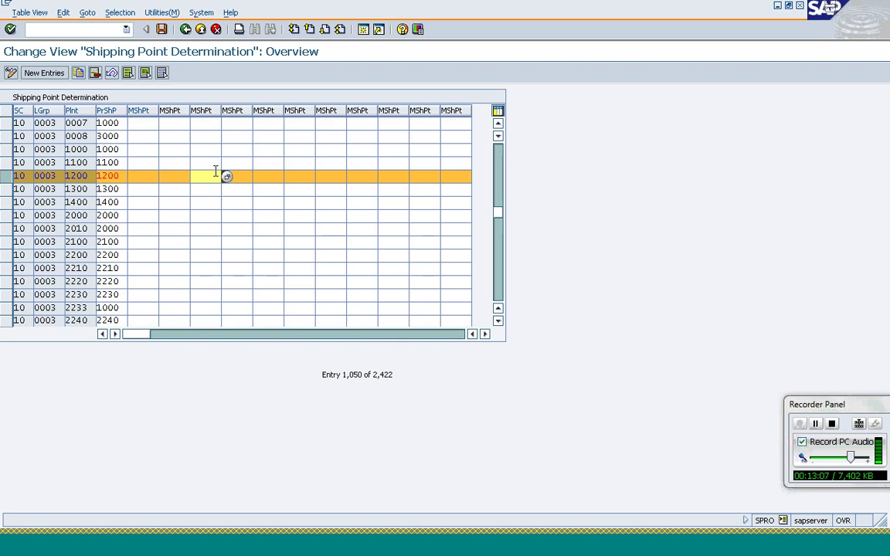
# - Review the plant 1200 entry's manual and proposed shipping point fields, and leave Shipping Point Determination without saving the changes
pyautogui.click(146, 175)
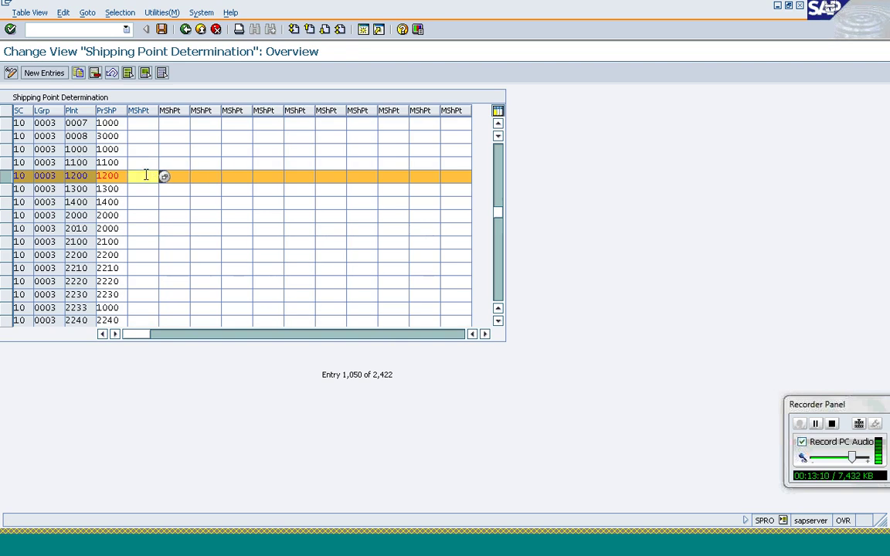
pyautogui.click(106, 176)
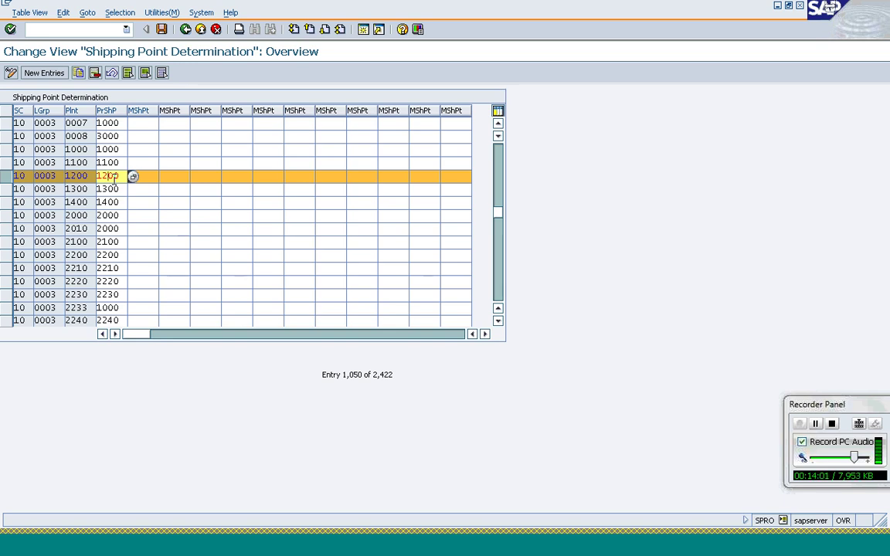
pyautogui.click(185, 30)
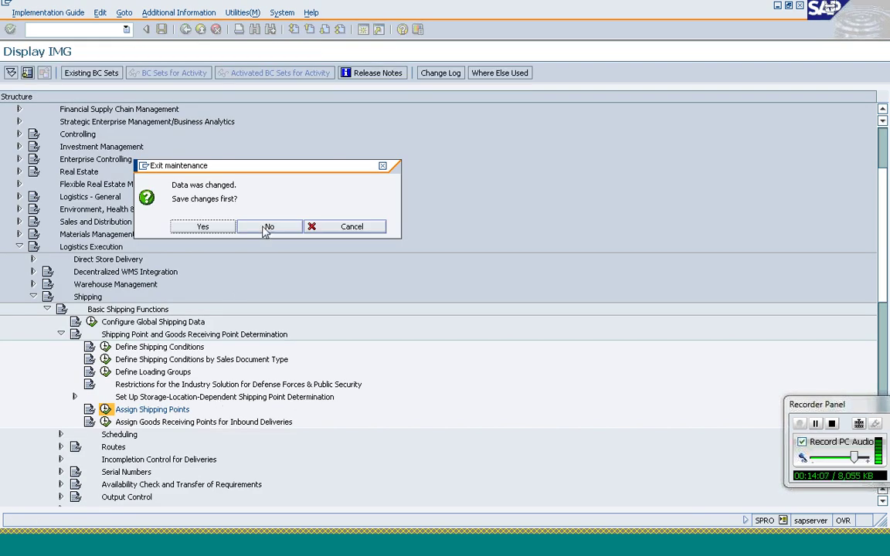
pyautogui.click(268, 225)
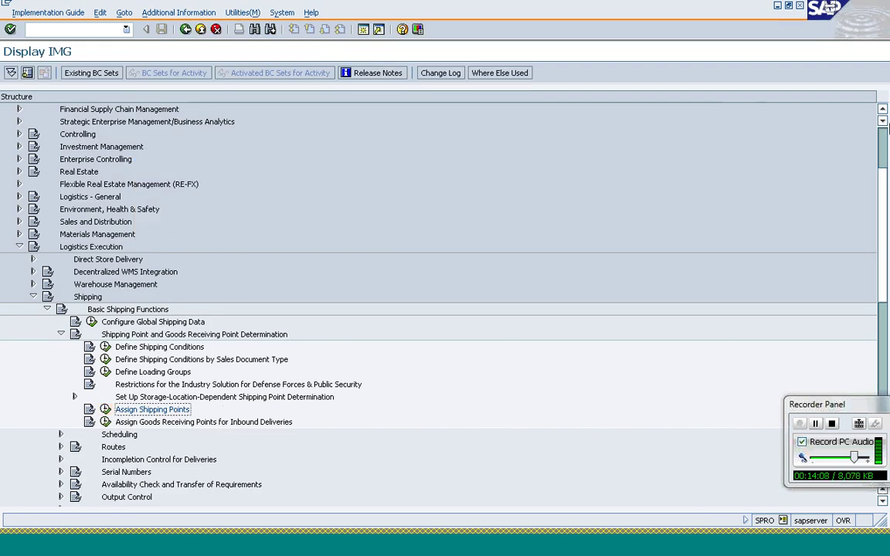
# - Open the Assign shipping point to plant activity under Enterprise Structure, Assignment, Logistics Execution
pyautogui.scroll(3, 382, 121)
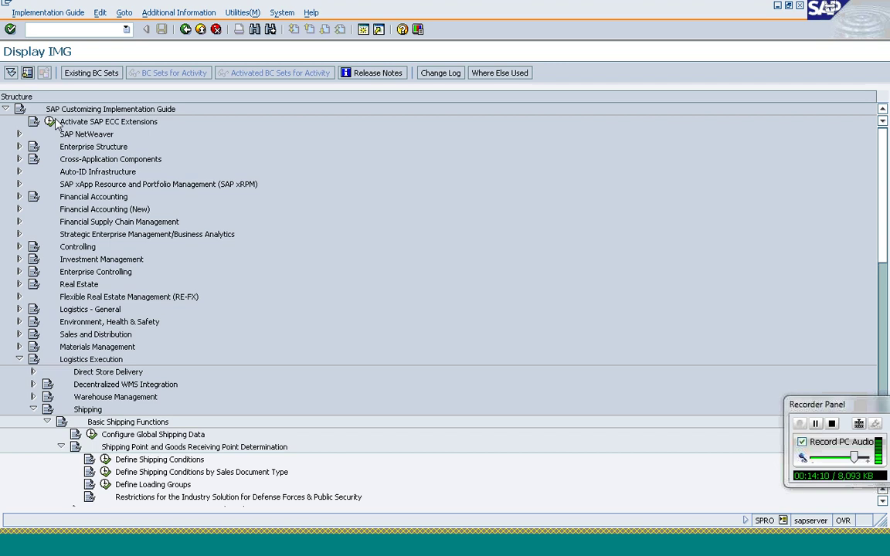
pyautogui.click(19, 147)
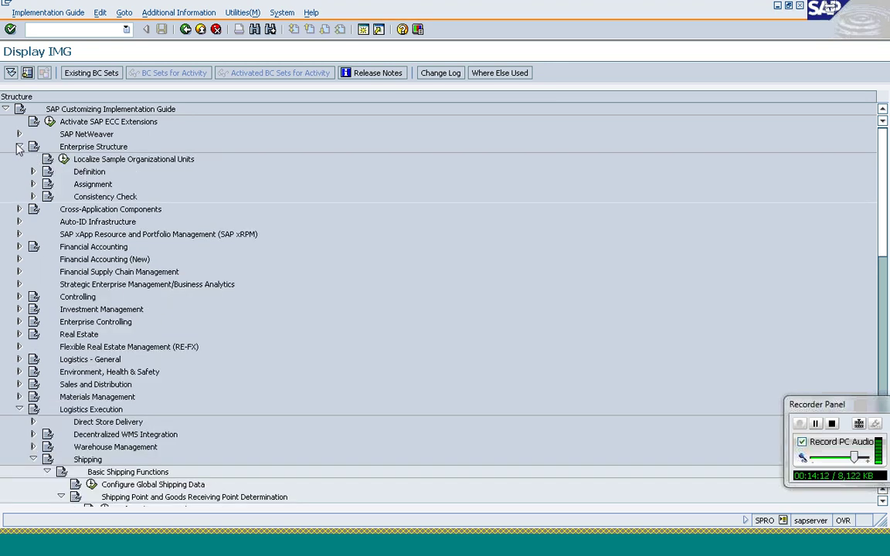
pyautogui.click(33, 185)
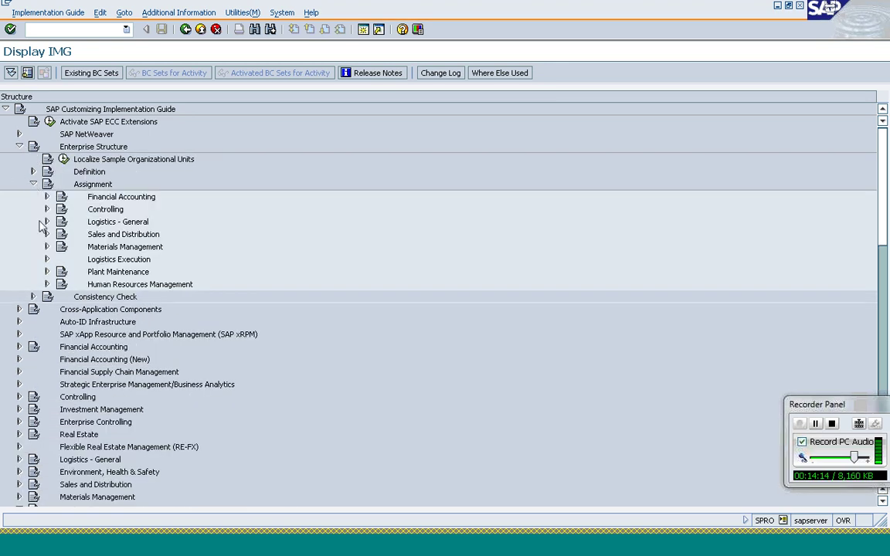
pyautogui.click(47, 260)
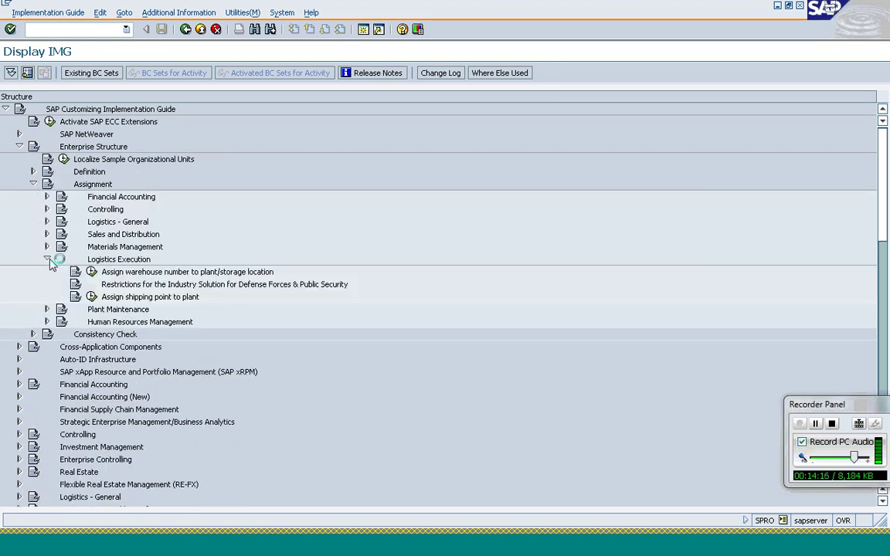
pyautogui.click(91, 298)
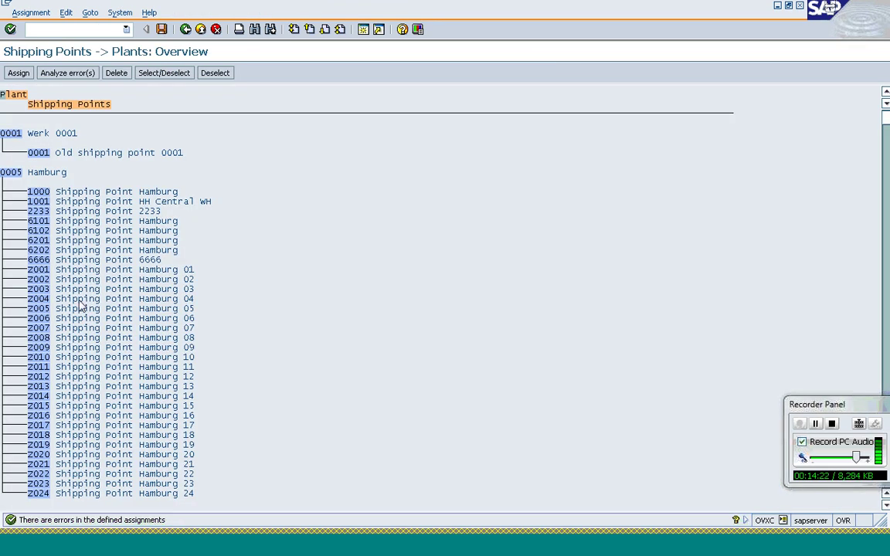
# - Find plant 1200 Dresden in the shipping point assignments and examine which shipping points are assigned to it
pyautogui.click(887, 301)
pyautogui.click(887, 301)
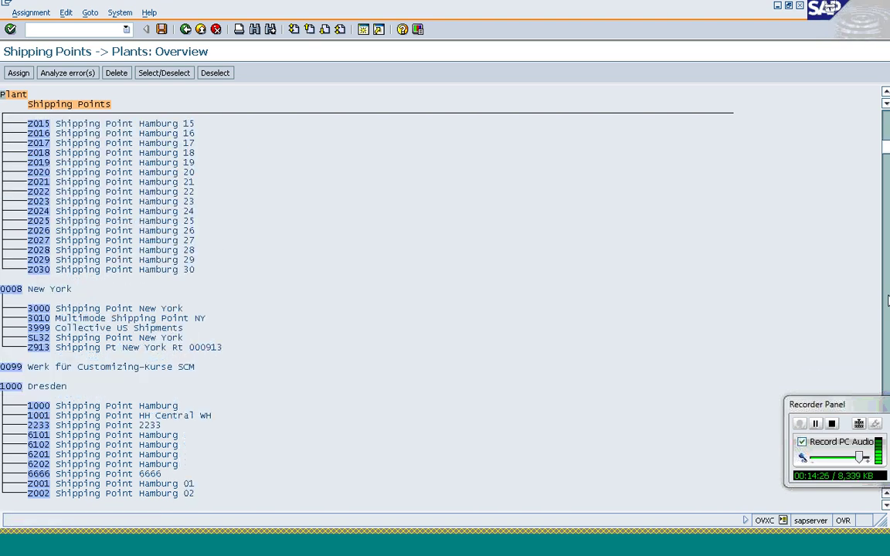
pyautogui.click(887, 302)
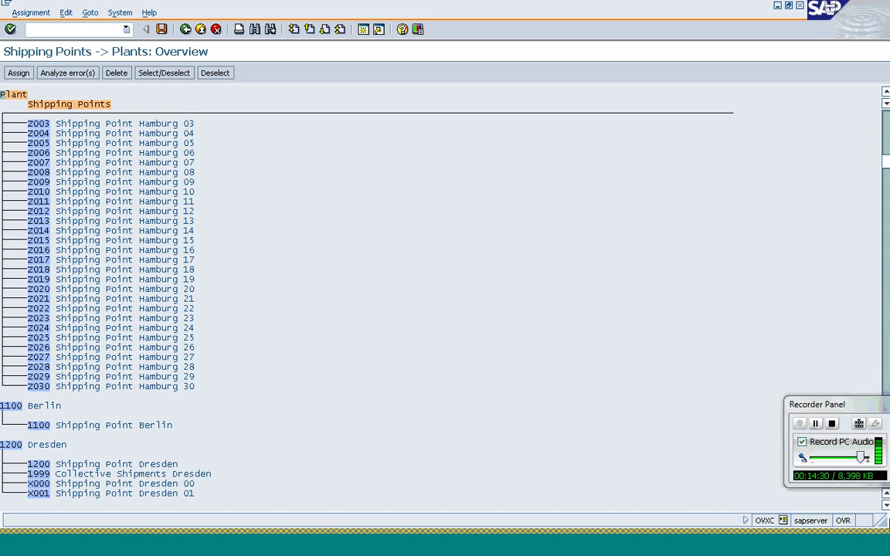
pyautogui.click(886, 505)
pyautogui.click(886, 505)
pyautogui.click(885, 505)
pyautogui.click(885, 505)
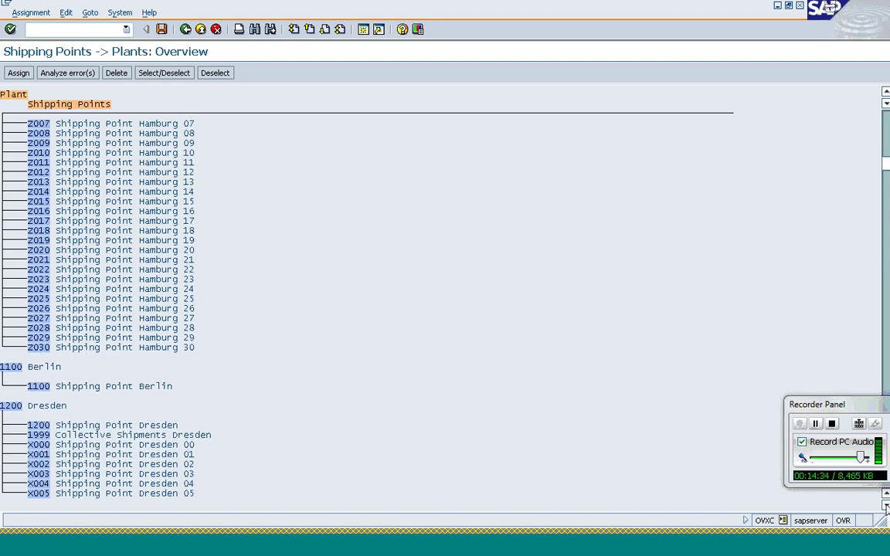
pyautogui.click(886, 505)
pyautogui.click(885, 505)
pyautogui.click(885, 505)
pyautogui.click(886, 505)
pyautogui.click(886, 505)
pyautogui.click(886, 505)
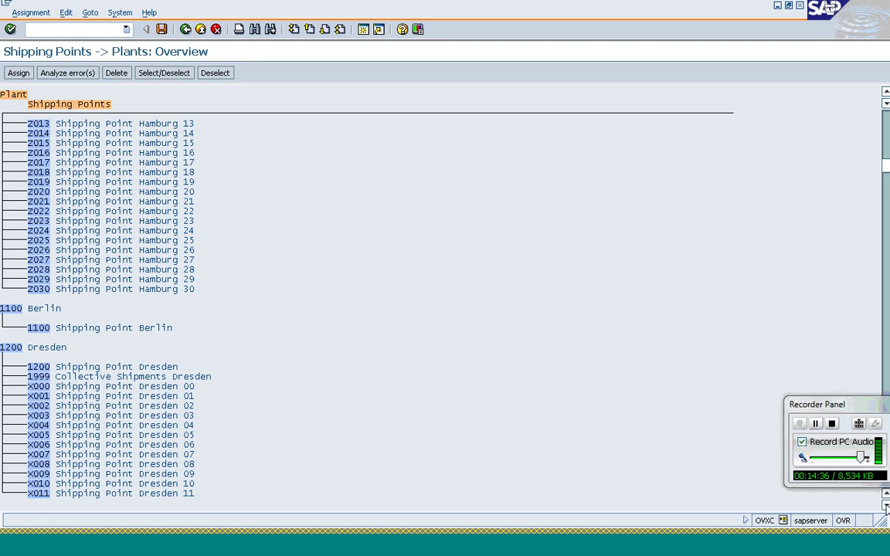
pyautogui.click(886, 505)
pyautogui.click(885, 505)
pyautogui.click(886, 505)
pyautogui.click(885, 505)
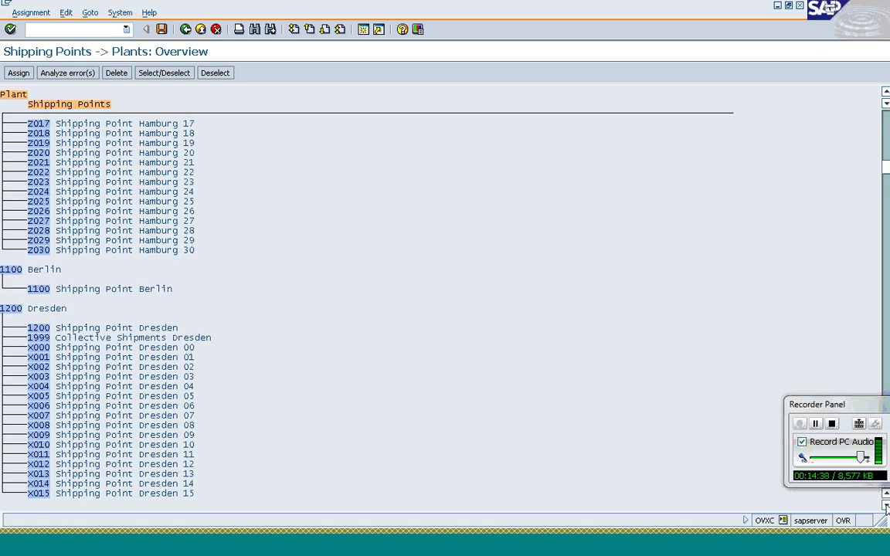
pyautogui.click(886, 505)
pyautogui.click(885, 505)
pyautogui.click(886, 505)
pyautogui.click(886, 505)
pyautogui.click(885, 505)
pyautogui.click(886, 505)
pyautogui.click(885, 505)
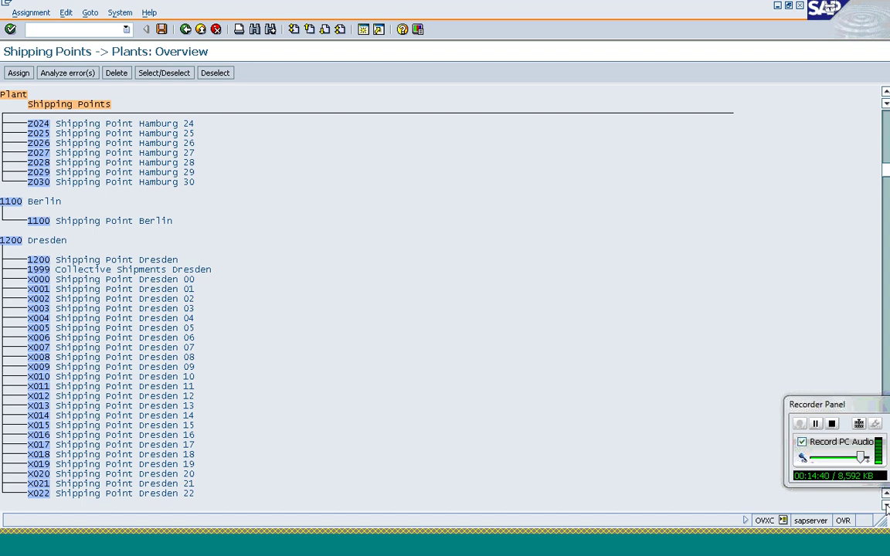
pyautogui.click(885, 505)
pyautogui.click(886, 505)
pyautogui.click(885, 505)
pyautogui.click(885, 505)
pyautogui.click(886, 505)
pyautogui.click(886, 505)
pyautogui.click(886, 505)
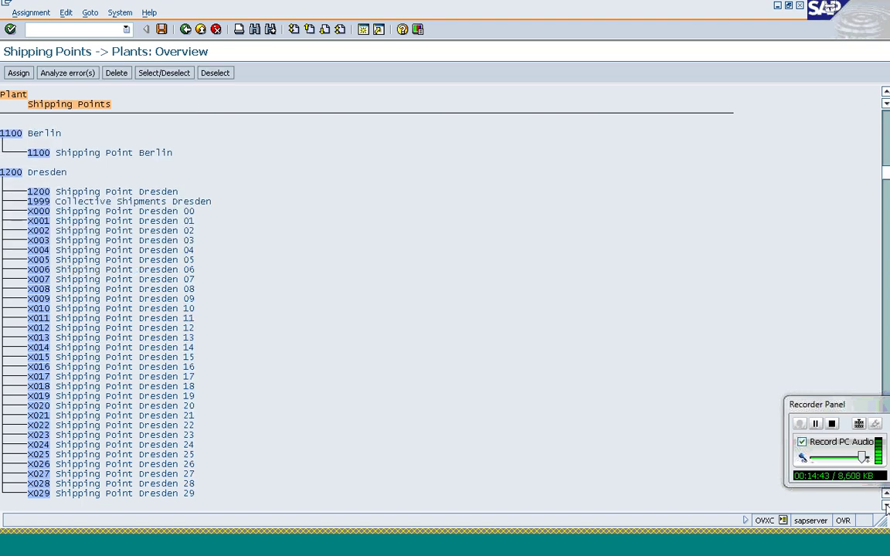
pyautogui.click(886, 505)
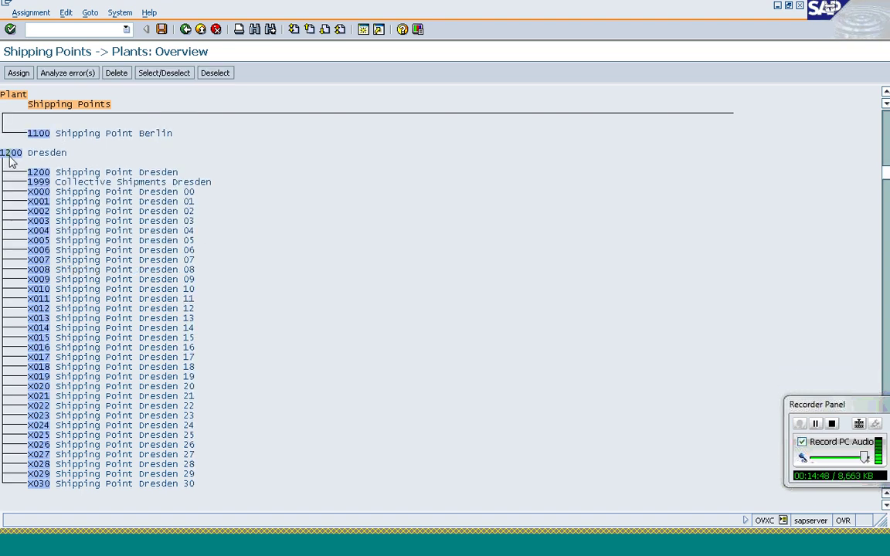
# - Assign shipping points 1300 Frankfurt and 1400 Stuttgart to plant 1200 Dresden
pyautogui.click(17, 74)
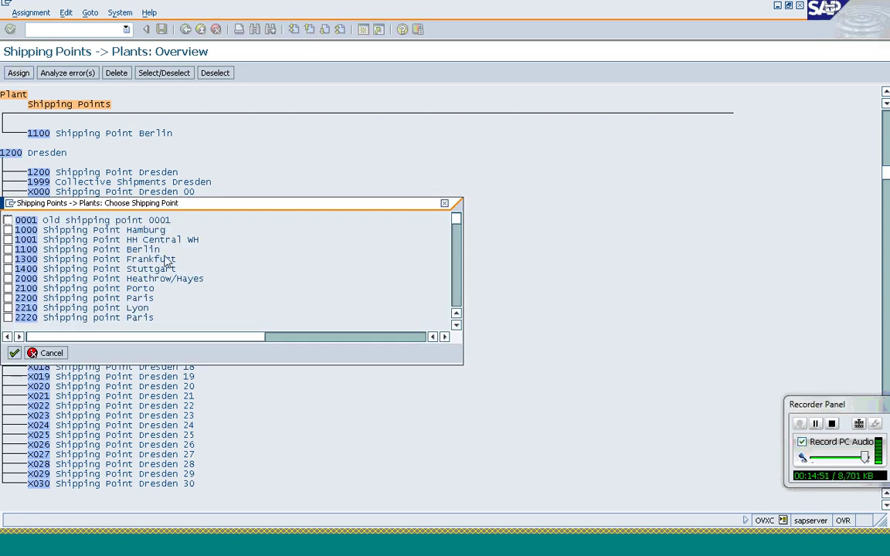
pyautogui.click(7, 260)
pyautogui.click(7, 268)
pyautogui.click(14, 353)
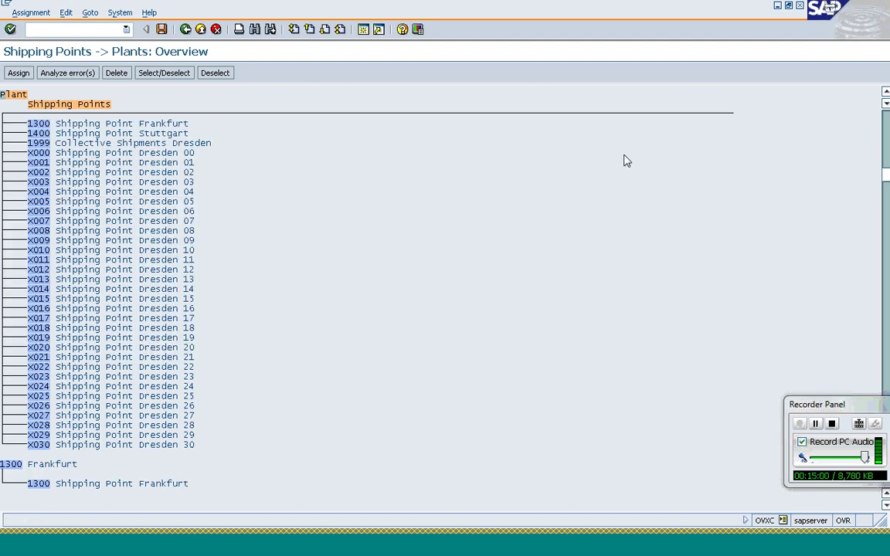
# - Check the shipping points listed under plant 1200 and save the assignments to the proposed customizing request
pyautogui.click(885, 92)
pyautogui.click(885, 91)
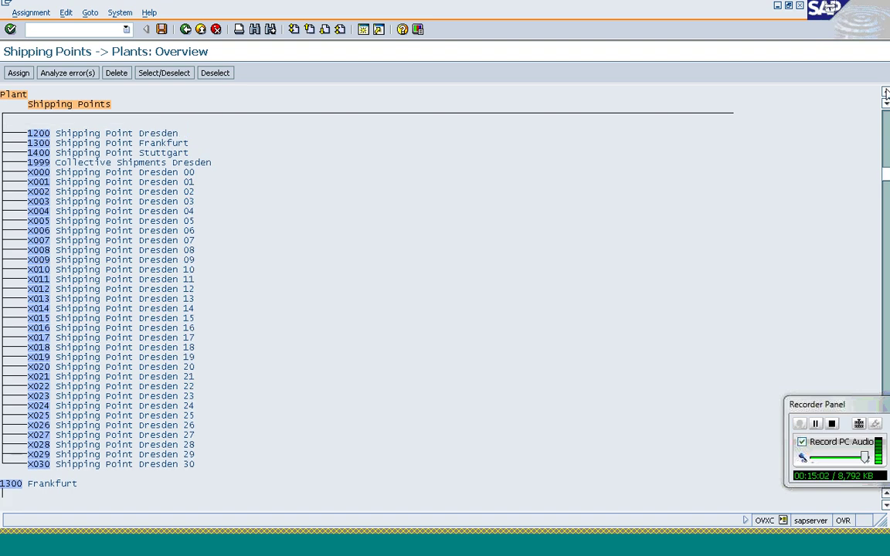
pyautogui.click(885, 92)
pyautogui.click(885, 92)
pyautogui.click(885, 92)
pyautogui.click(885, 92)
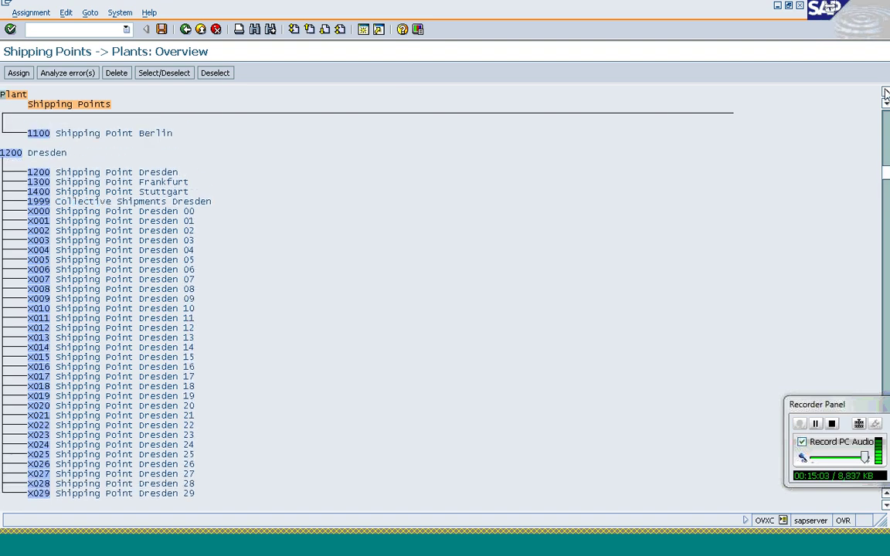
pyautogui.click(162, 29)
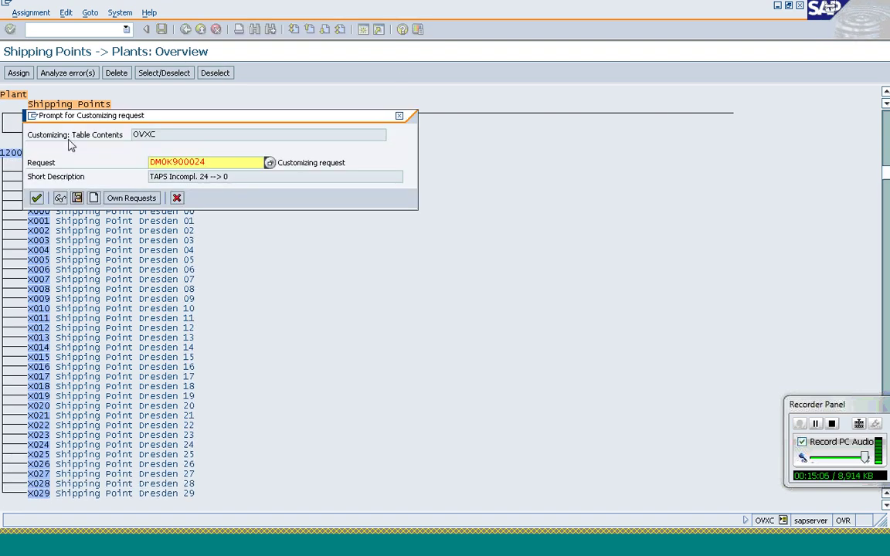
pyautogui.click(36, 198)
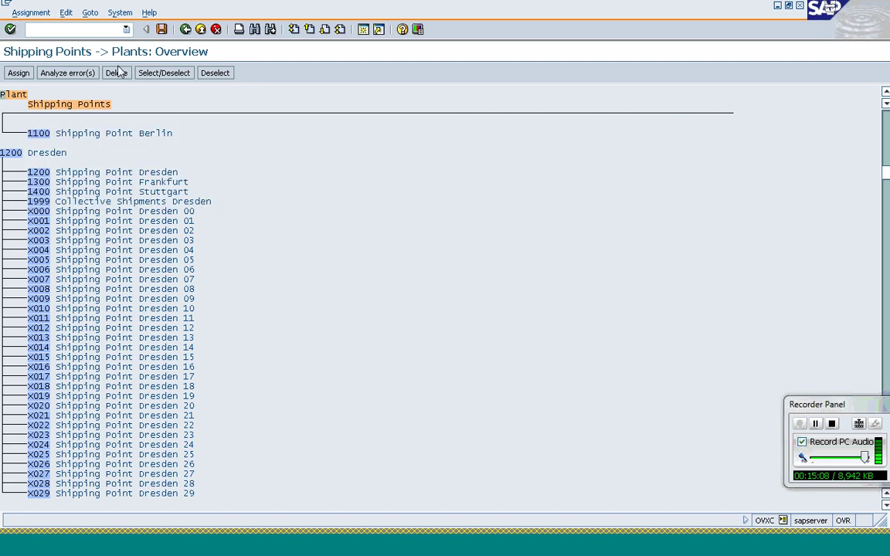
# - Return to the implementation guide and reopen the Assign Shipping Points activity under Basic Shipping Functions
pyautogui.click(186, 30)
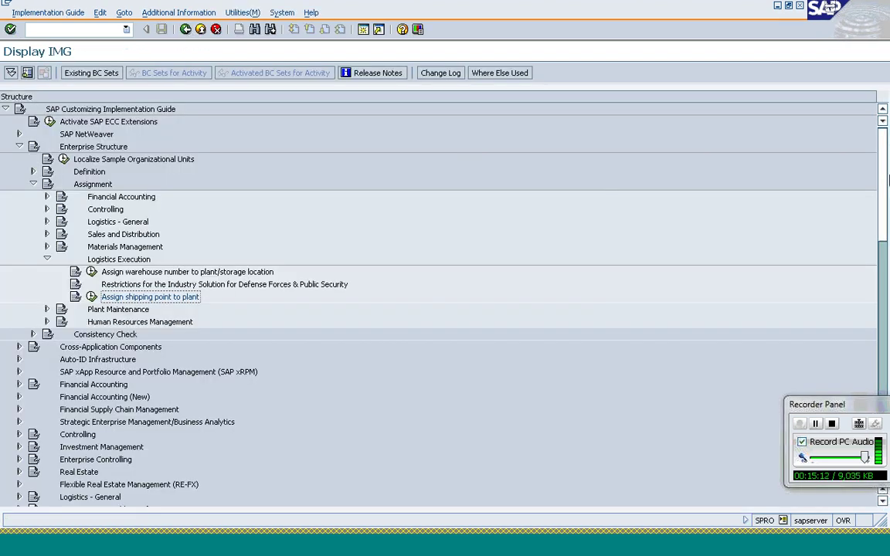
pyautogui.moveTo(886, 186); pyautogui.dragTo(885, 288)
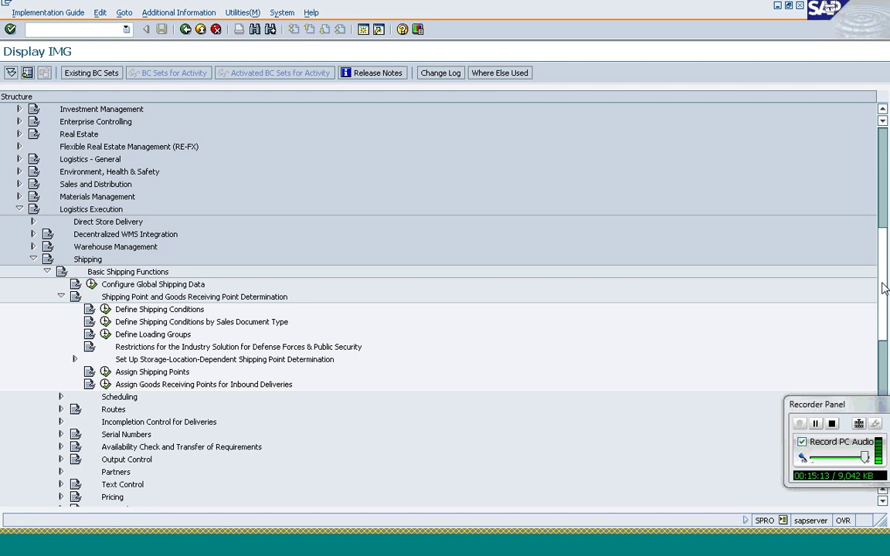
pyautogui.click(105, 371)
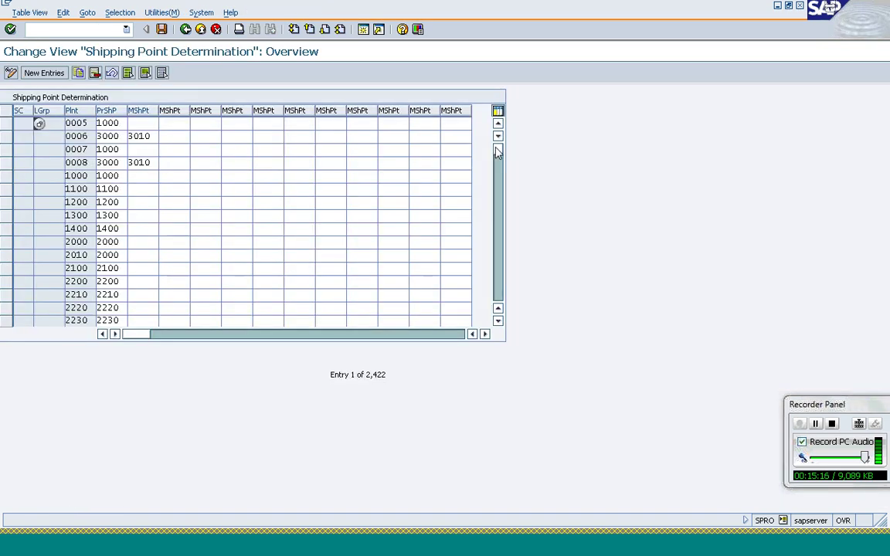
# - Add 1300, 1400, X001 and X002 as manual shipping points for shipping condition 01, loading group 0003 and plant 1200
pyautogui.moveTo(497, 152)
pyautogui.mouseDown()
pyautogui.moveTo(498, 212)
pyautogui.moveTo(498, 167)
pyautogui.mouseUp()
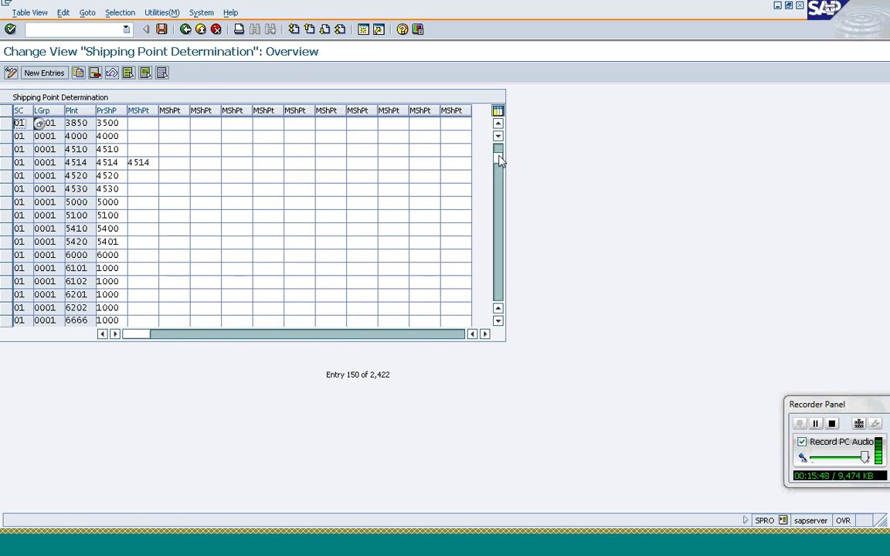
pyautogui.click(498, 125)
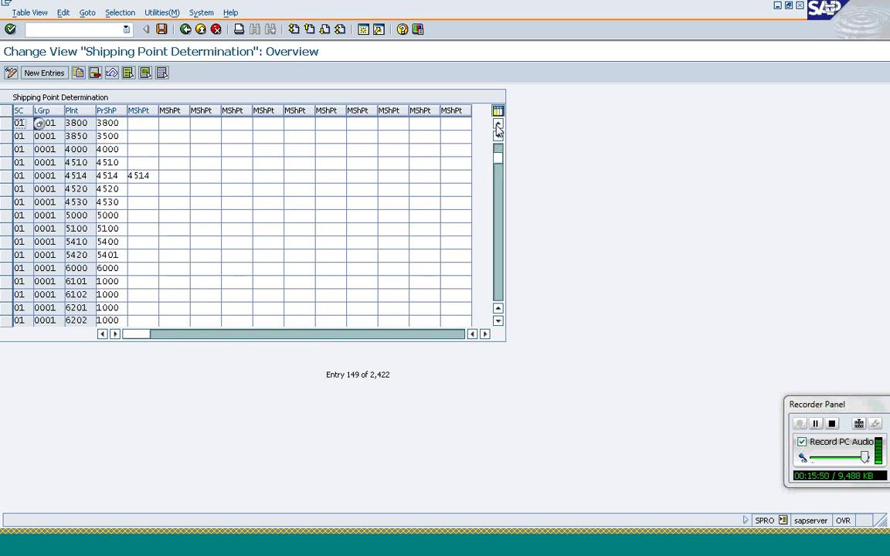
pyautogui.click(498, 124)
pyautogui.click(498, 124)
pyautogui.click(498, 124)
pyautogui.click(498, 125)
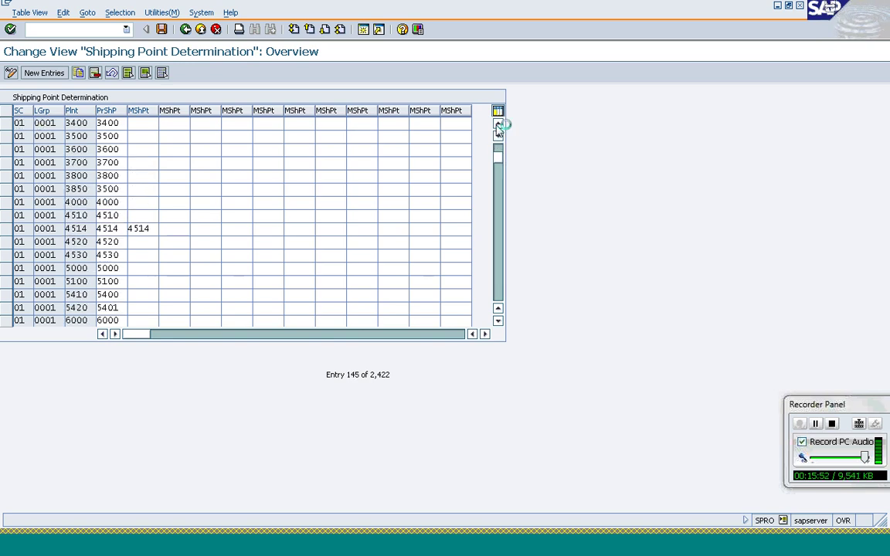
pyautogui.click(498, 124)
pyautogui.click(498, 124)
pyautogui.click(500, 192)
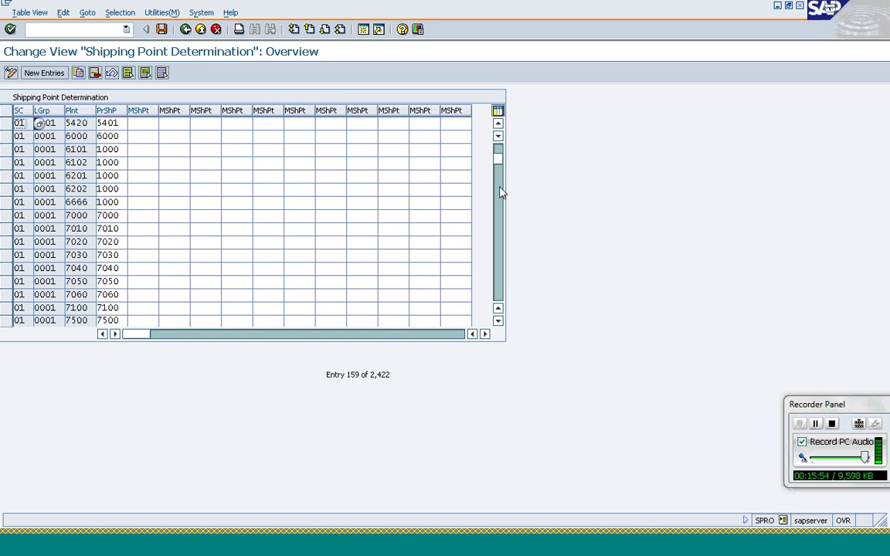
pyautogui.click(499, 226)
pyautogui.click(499, 226)
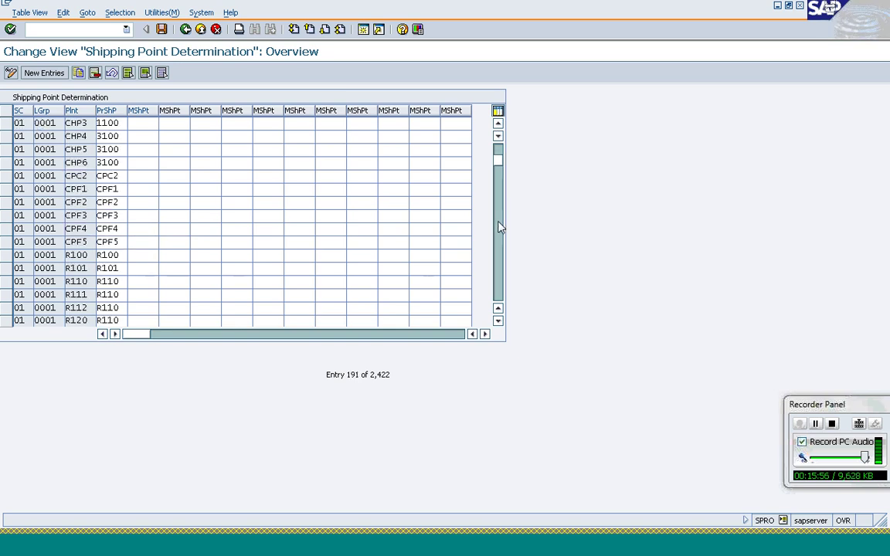
pyautogui.click(500, 225)
pyautogui.click(499, 226)
pyautogui.click(500, 226)
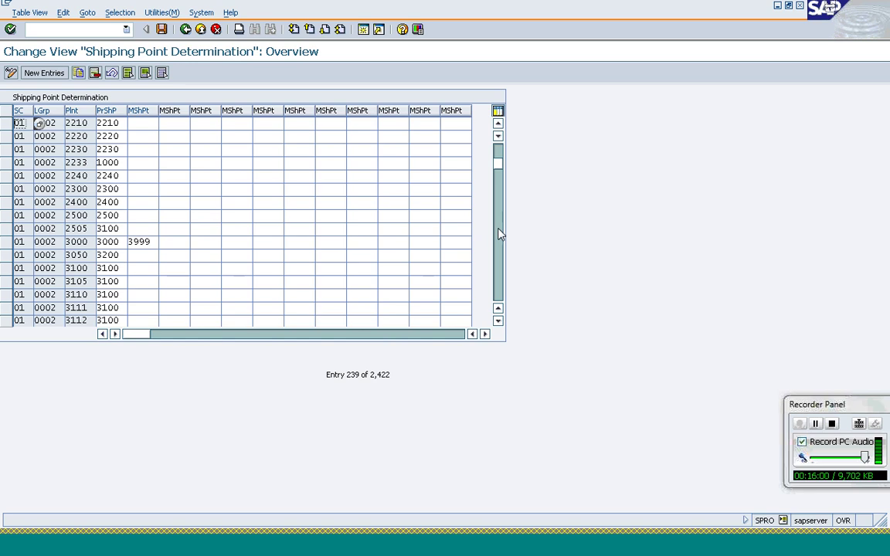
pyautogui.click(499, 230)
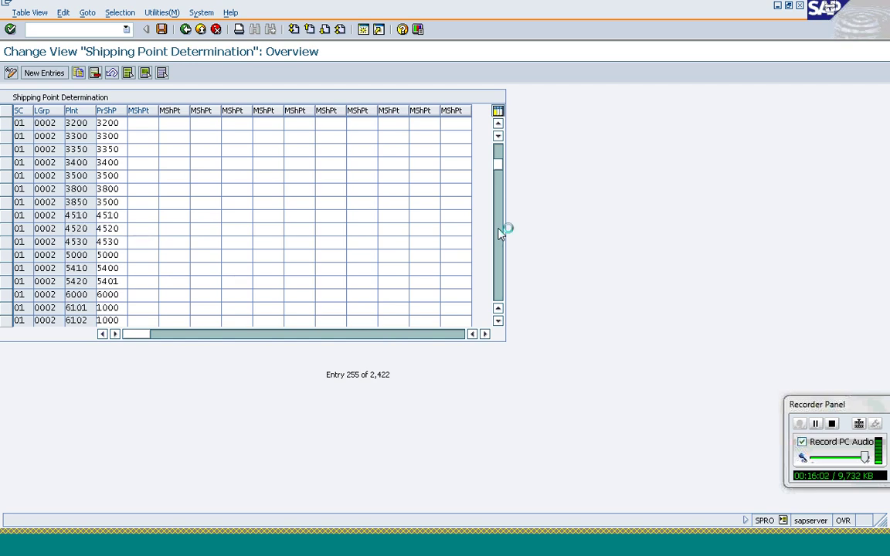
pyautogui.click(499, 230)
pyautogui.click(499, 230)
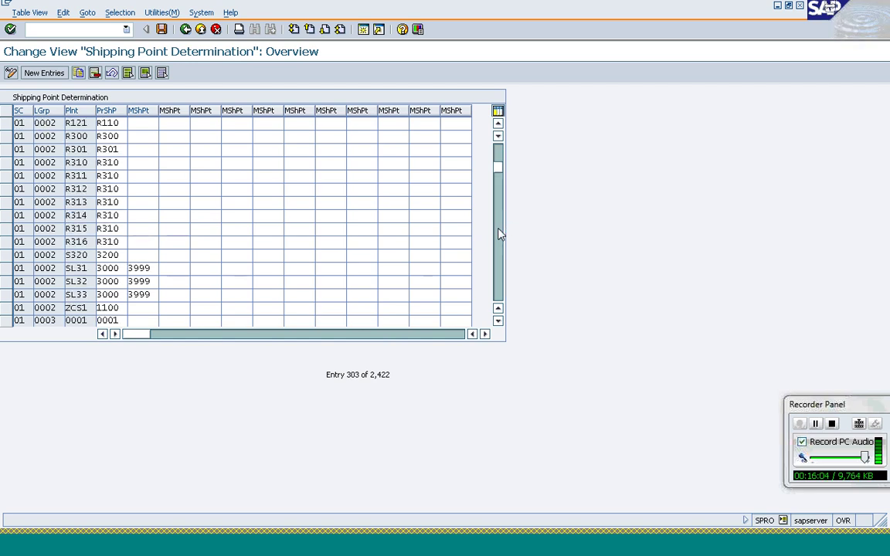
pyautogui.click(499, 230)
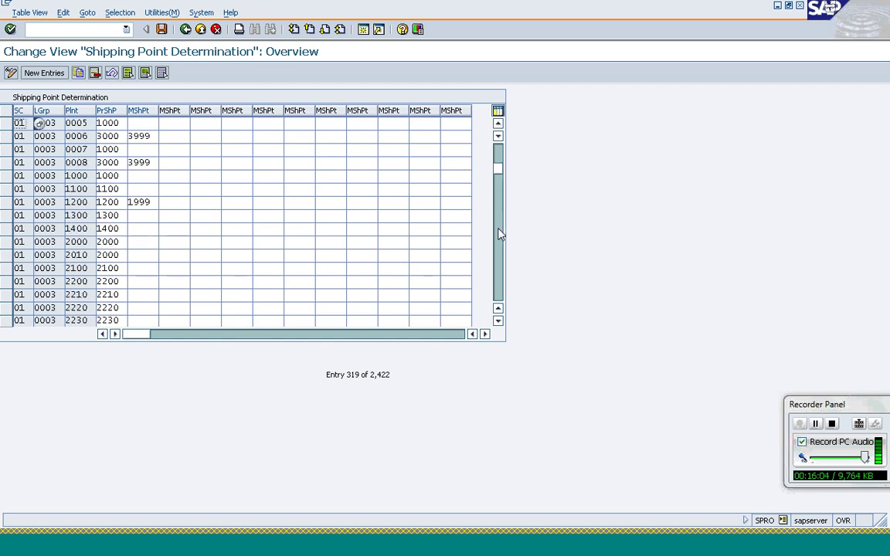
pyautogui.click(5, 216)
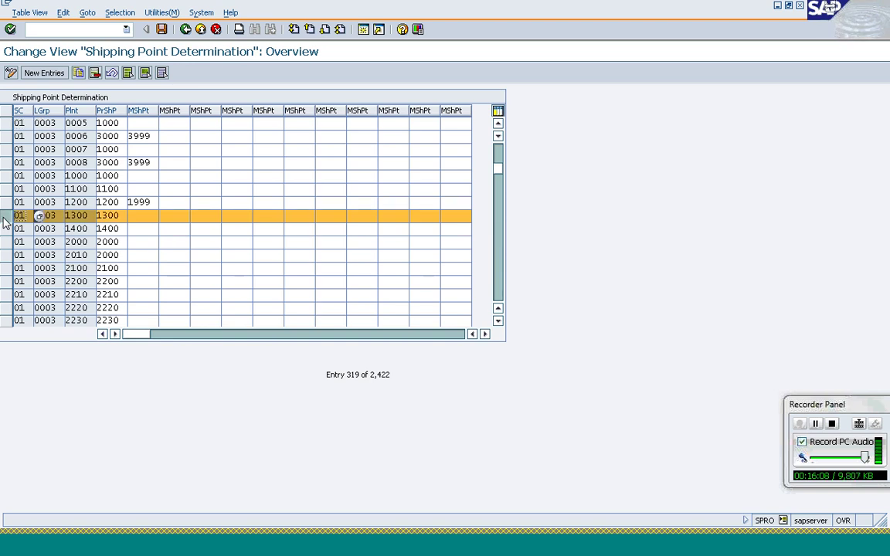
pyautogui.click(5, 218)
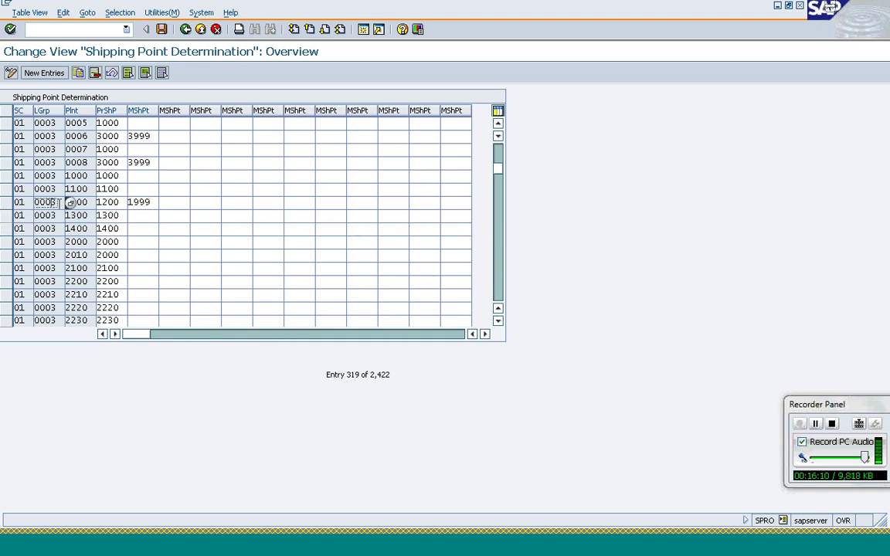
pyautogui.click(175, 202)
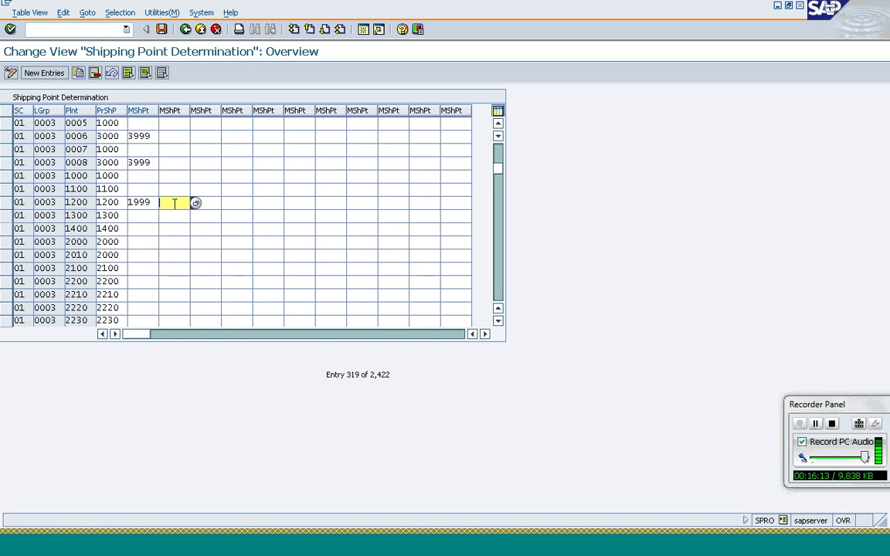
pyautogui.write('1300')
pyautogui.press('Tab')
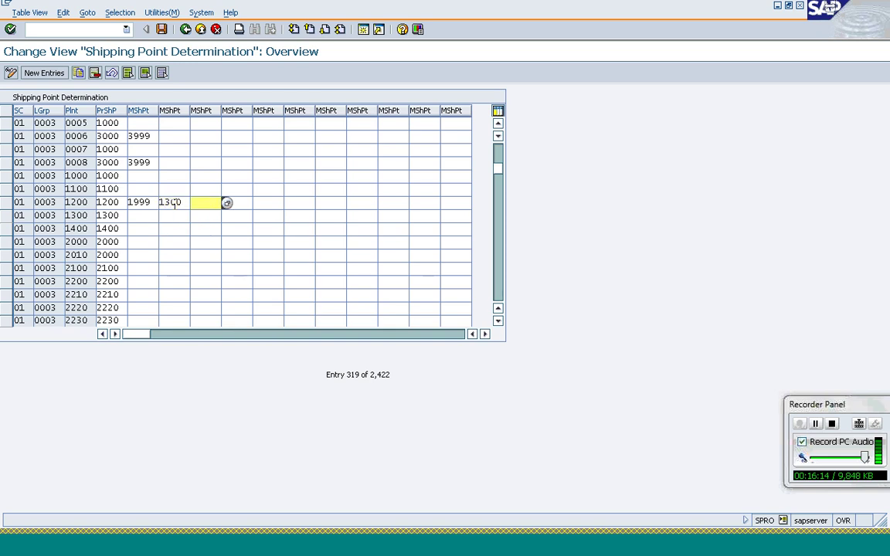
pyautogui.write('1400')
pyautogui.press('Tab')
pyautogui.press('Tab')
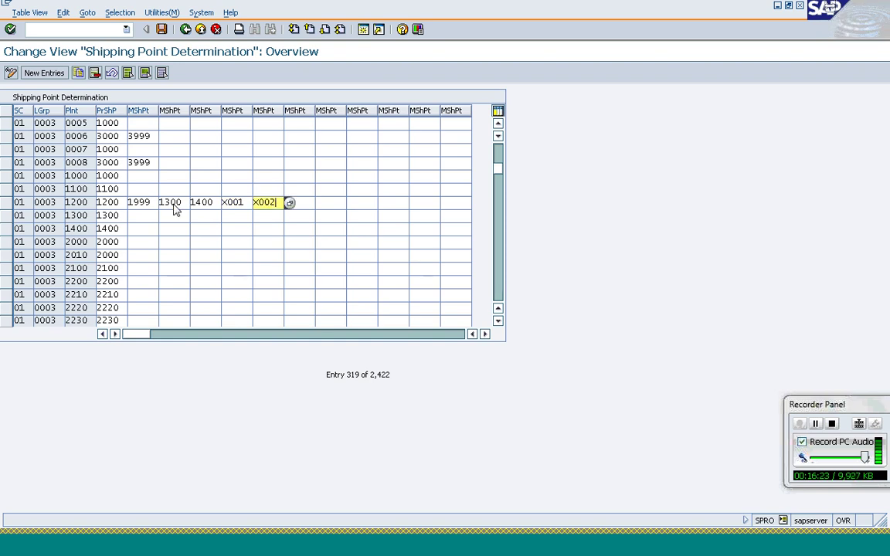
pyautogui.click(235, 202)
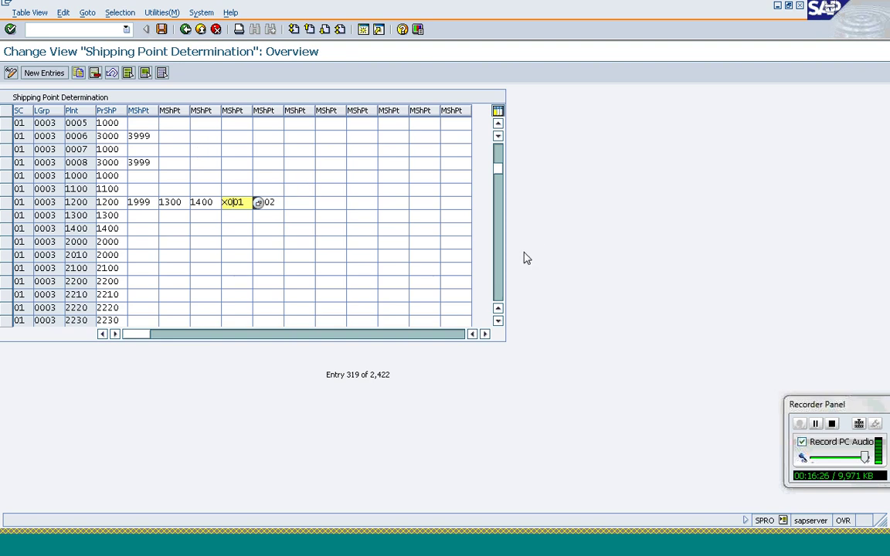
# - Add manual shipping points 1300, 1400, X001 and X002 for condition 02, loading group 0003, plant 1200, and save to the proposed customizing request
pyautogui.click(498, 274)
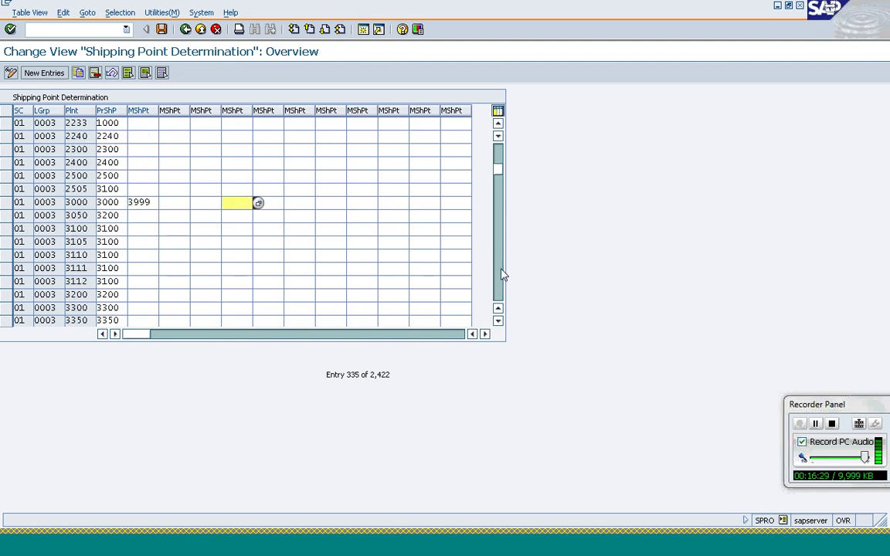
pyautogui.click(498, 274)
pyautogui.click(498, 274)
pyautogui.click(501, 273)
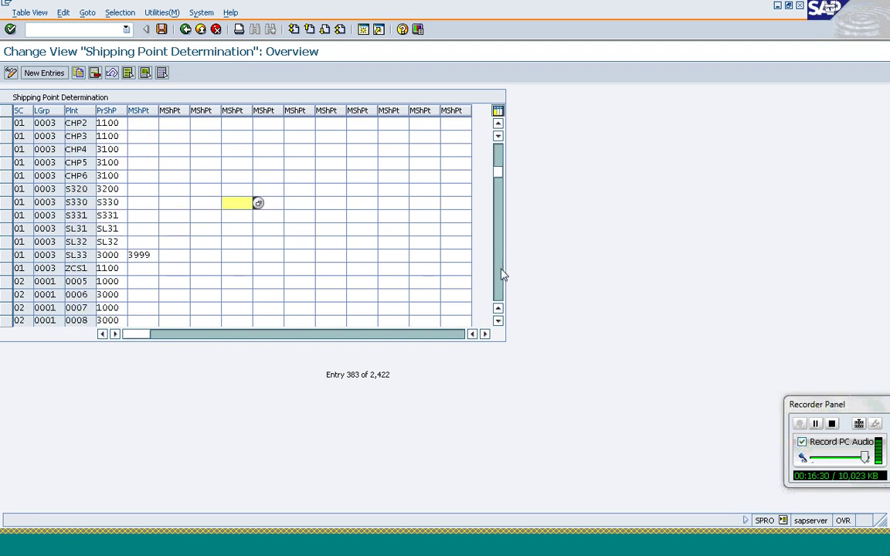
pyautogui.click(500, 274)
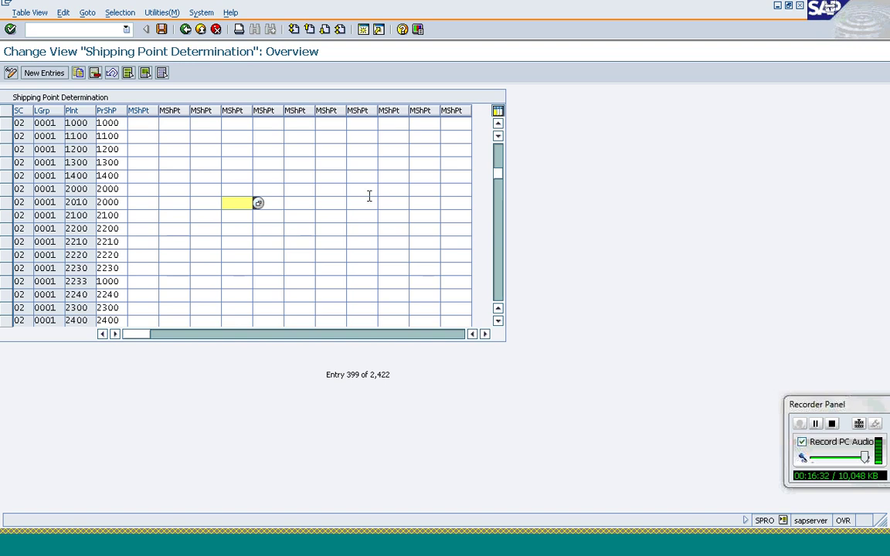
pyautogui.click(498, 292)
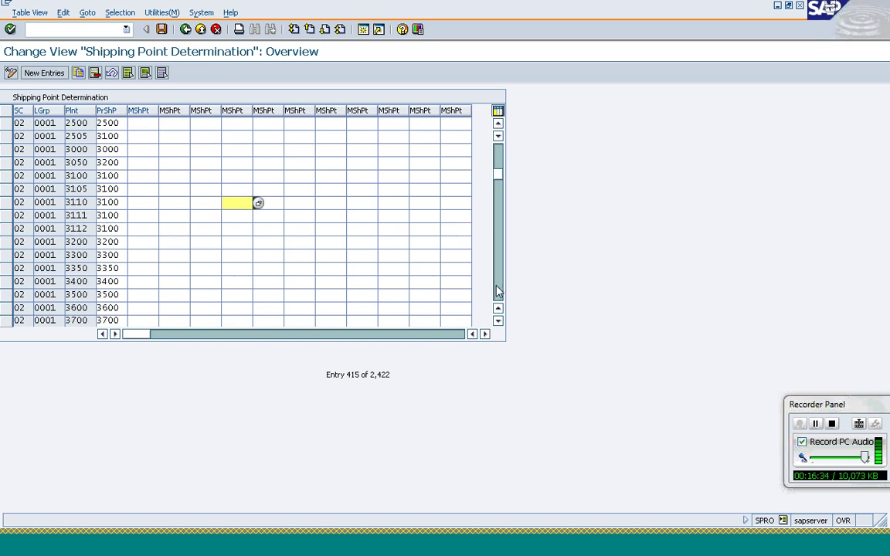
pyautogui.click(498, 292)
pyautogui.click(498, 292)
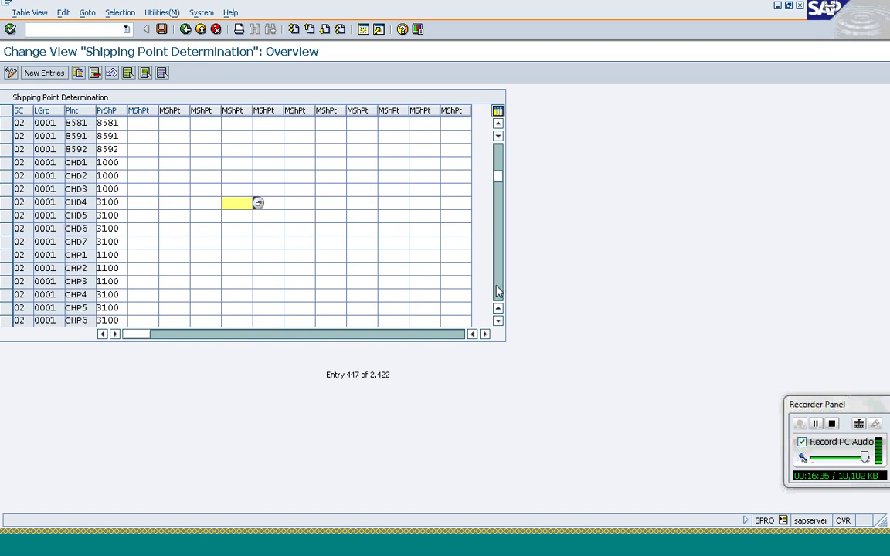
pyautogui.click(498, 292)
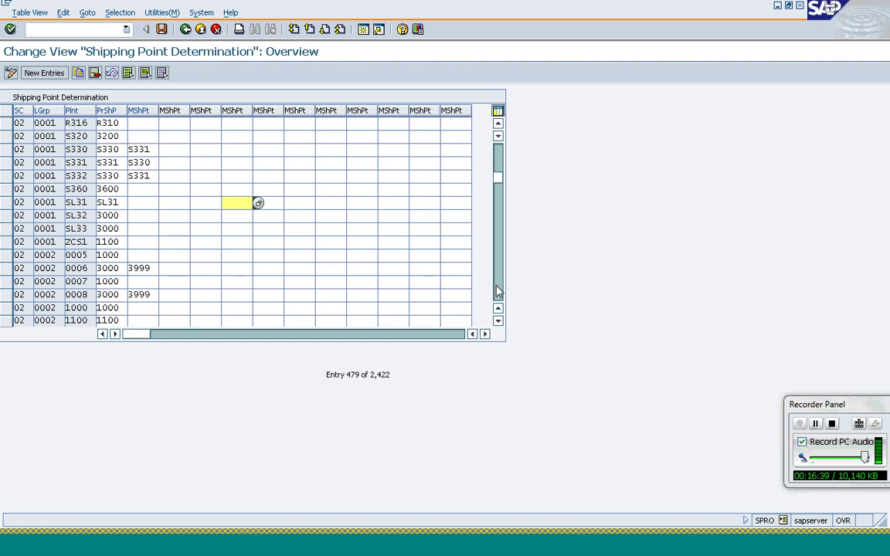
pyautogui.click(498, 292)
pyautogui.click(498, 292)
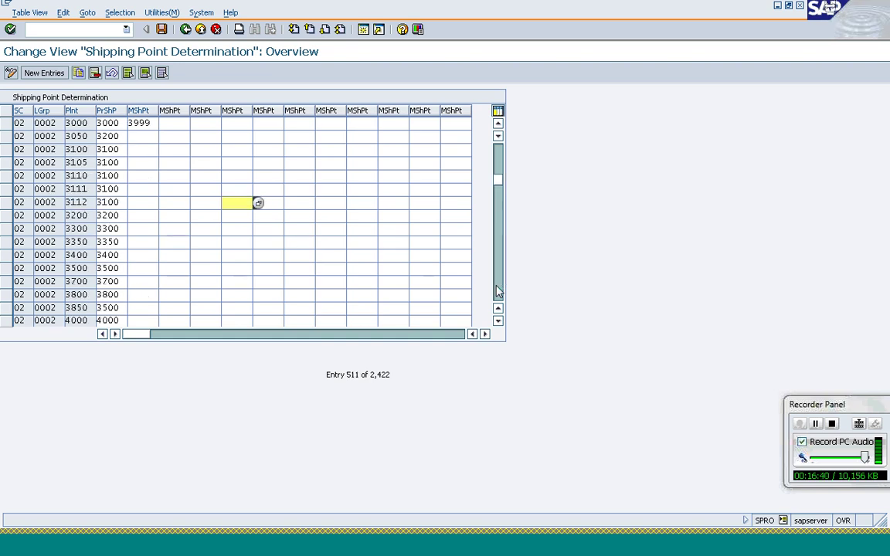
pyautogui.click(498, 292)
pyautogui.click(498, 292)
pyautogui.click(498, 292)
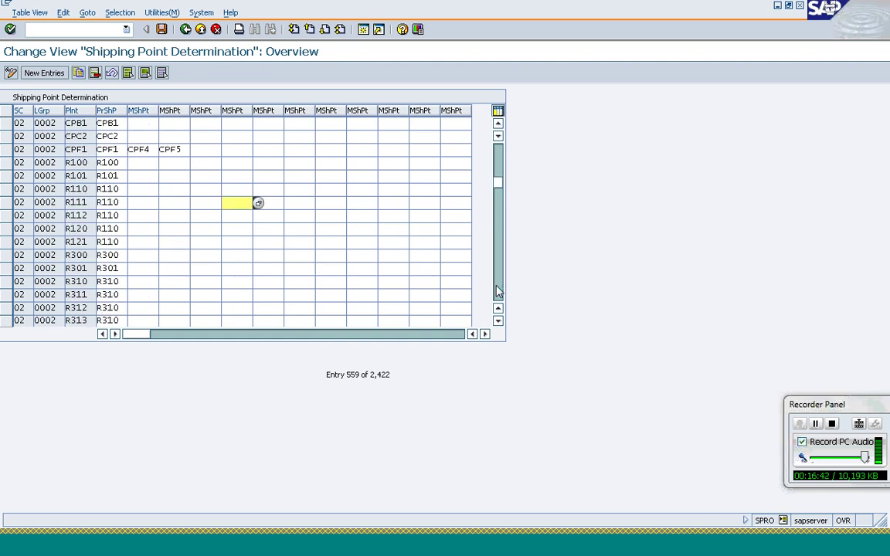
pyautogui.click(498, 292)
pyautogui.click(498, 292)
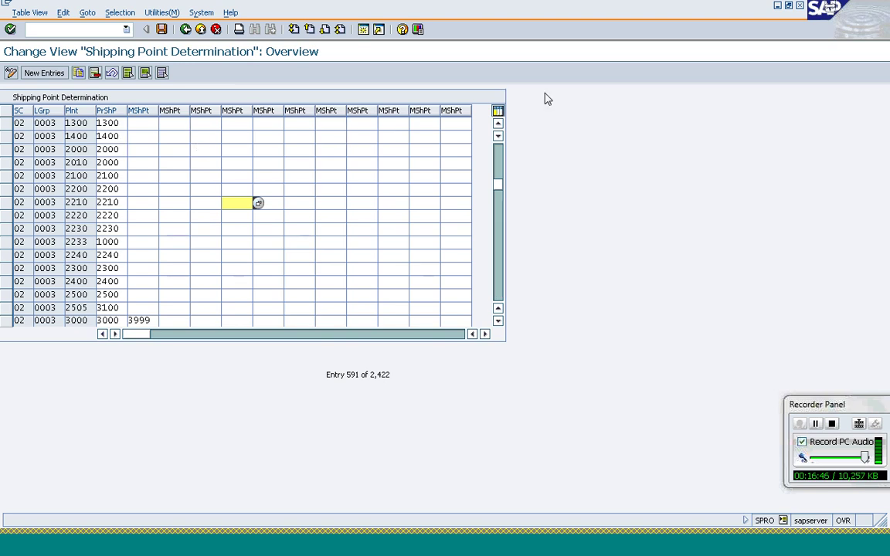
pyautogui.click(498, 123)
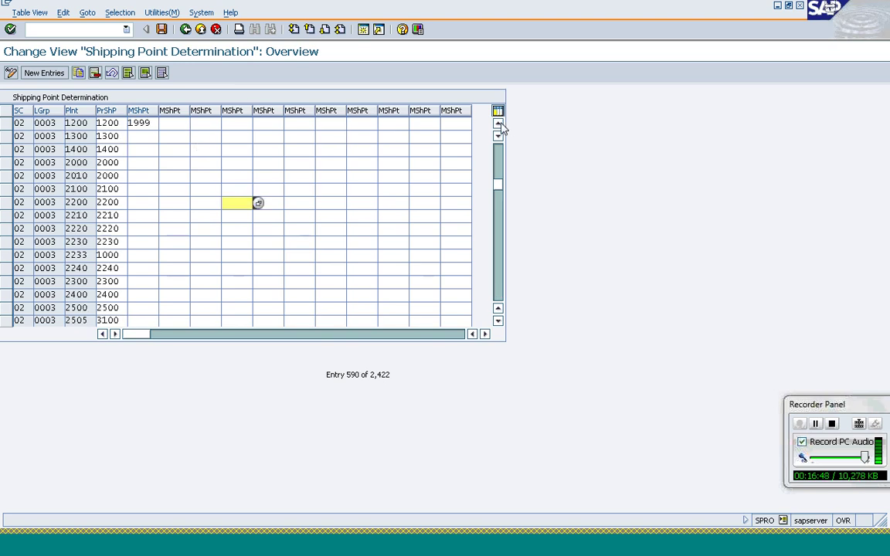
pyautogui.click(177, 122)
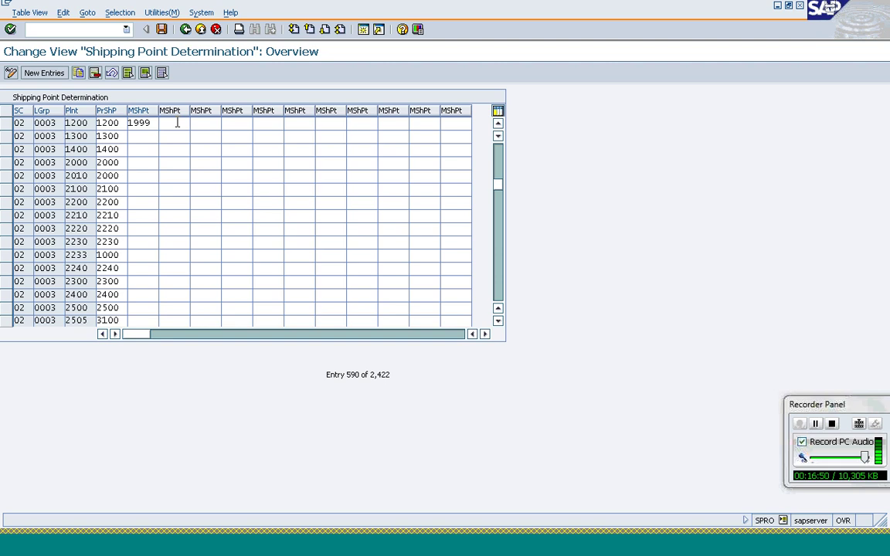
pyautogui.write('1300')
pyautogui.press('Tab')
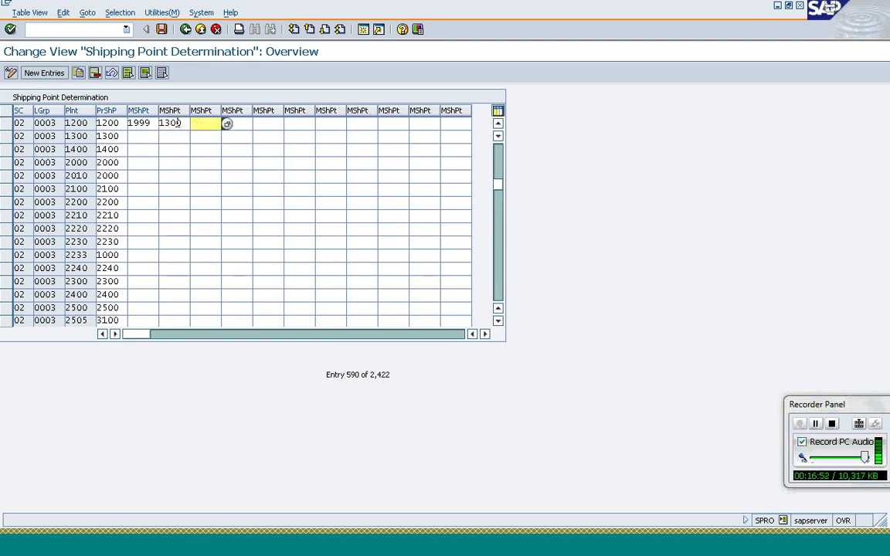
pyautogui.write('1400')
pyautogui.press('Tab')
pyautogui.write('X001')
pyautogui.press('Tab')
pyautogui.write('X002')
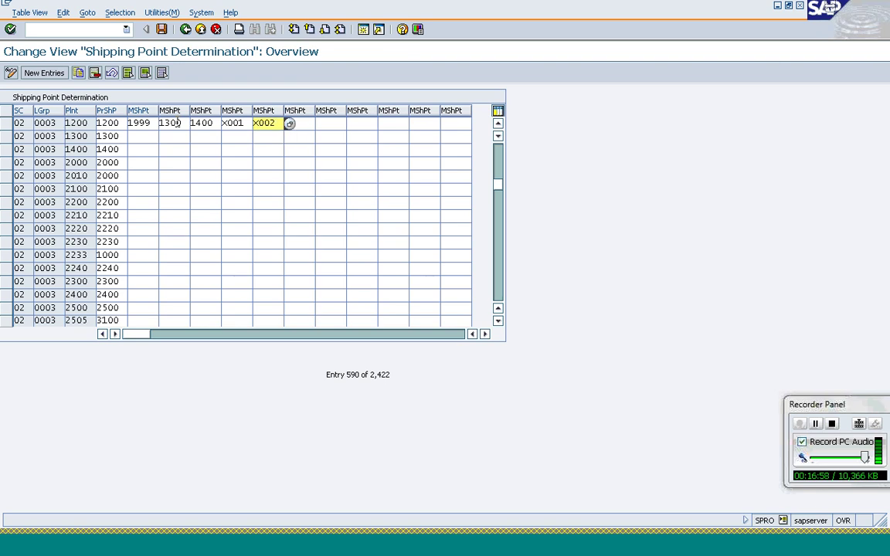
pyautogui.click(161, 29)
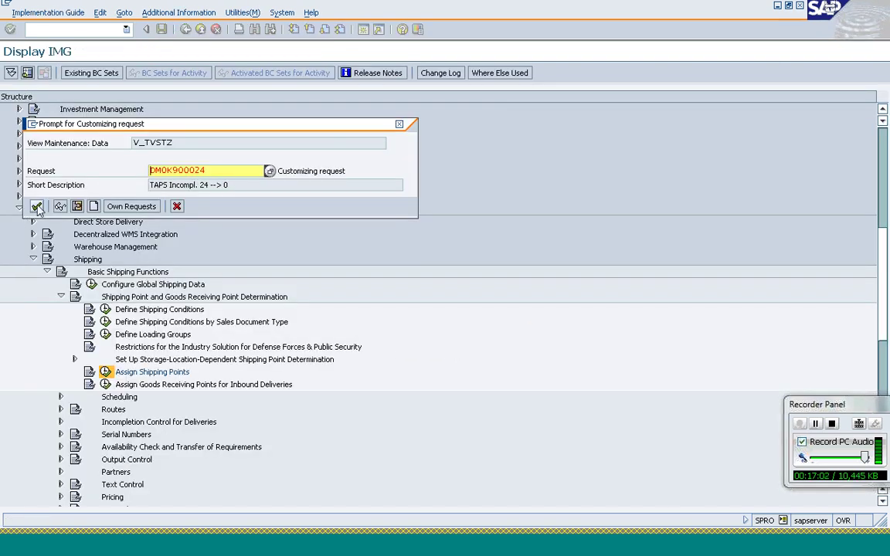
pyautogui.click(36, 206)
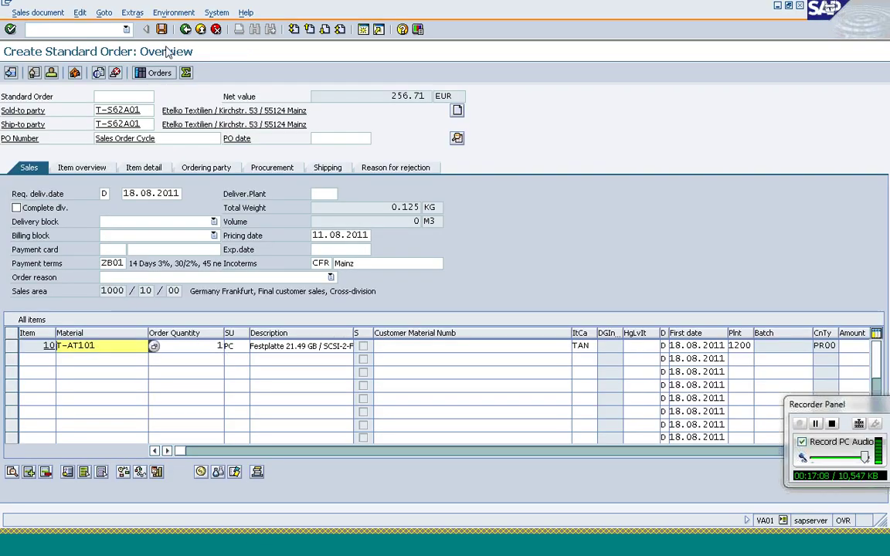
# - Close the open standard order, exit order creation and start it afresh with transaction VA01
pyautogui.click(162, 29)
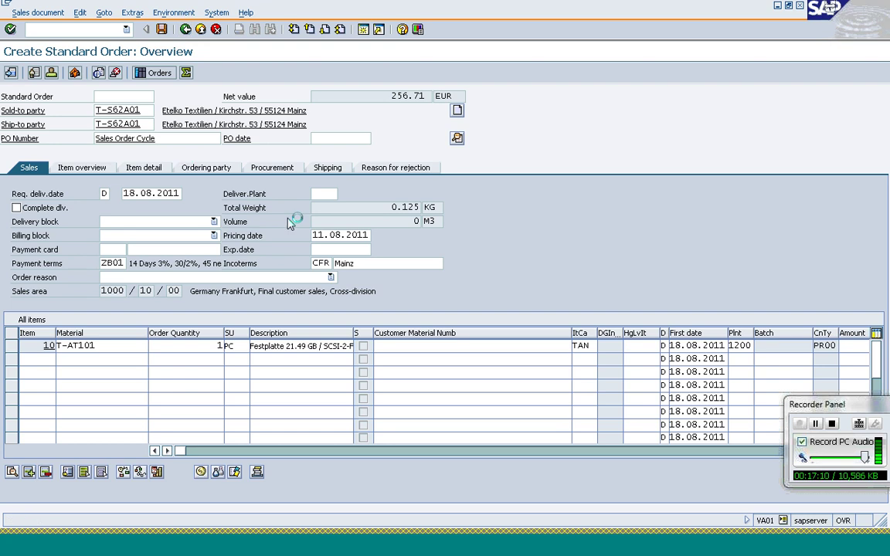
pyautogui.click(268, 227)
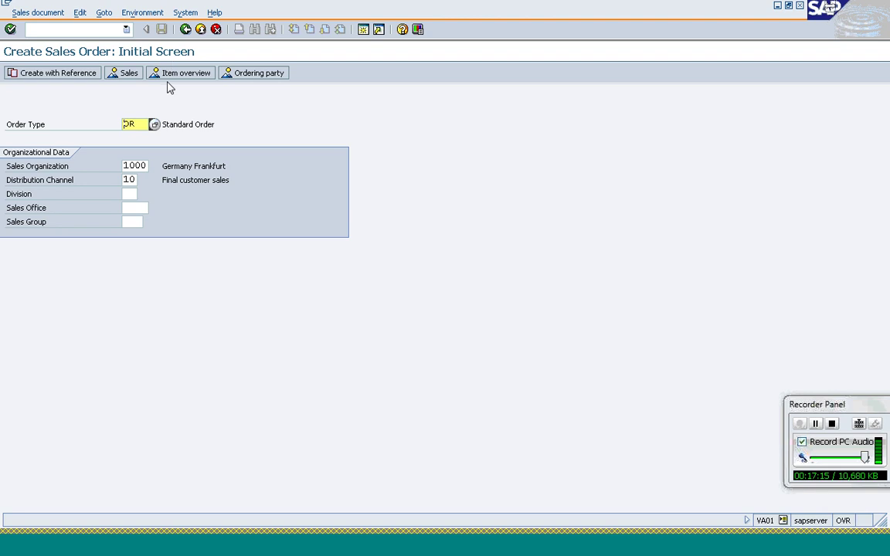
pyautogui.click(185, 29)
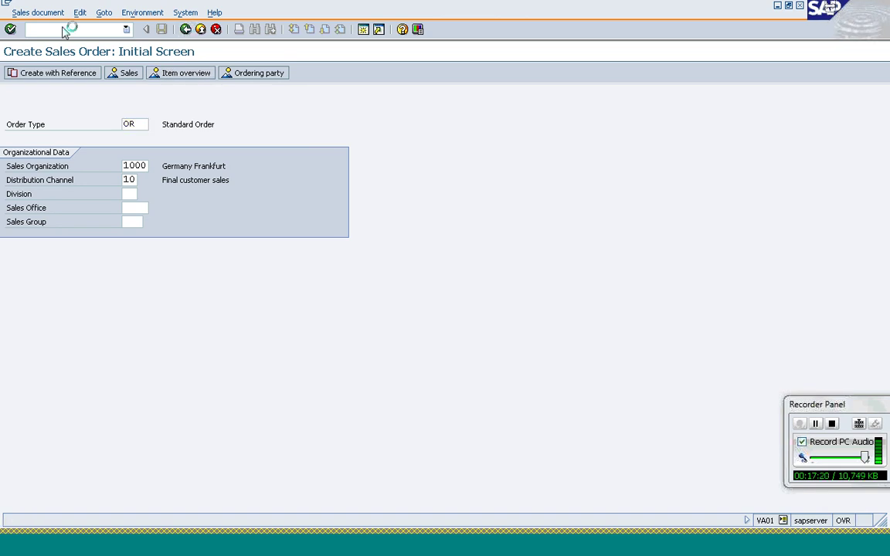
pyautogui.write('va01')
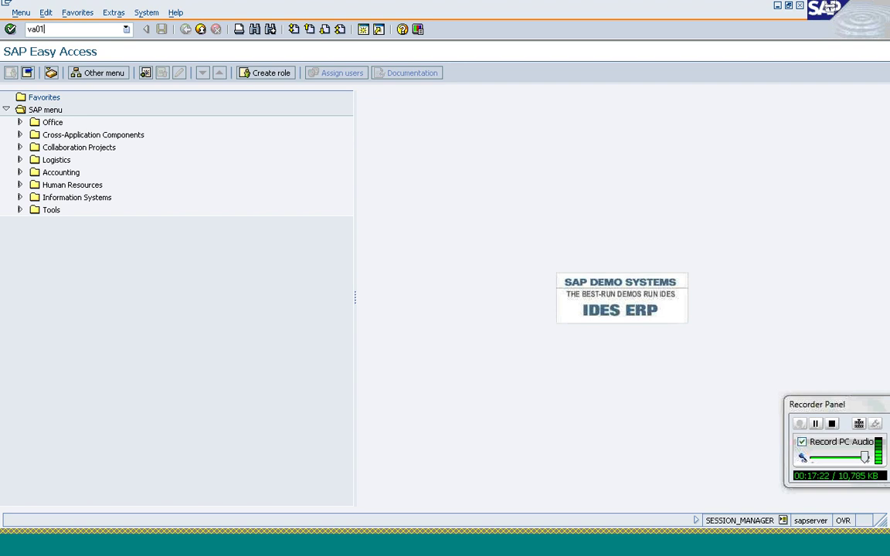
pyautogui.press('Return')
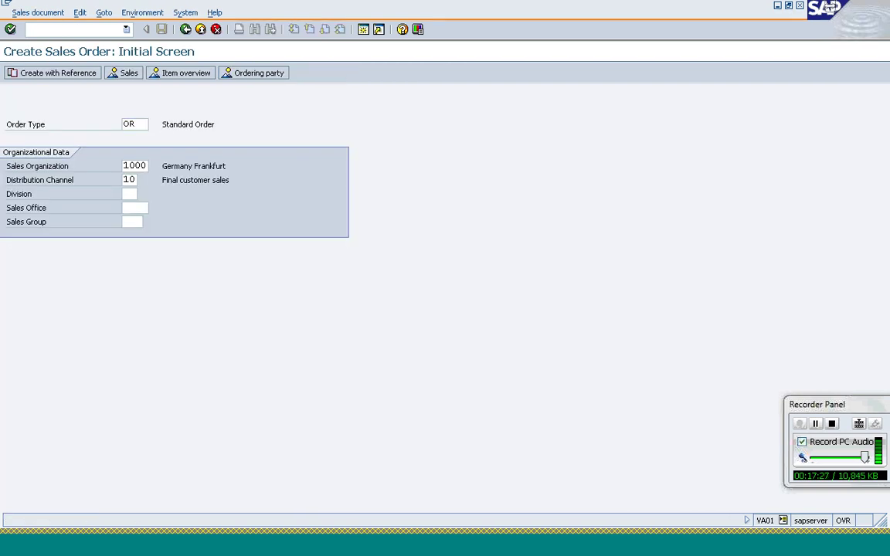
# - Start a standard order for the sold-to customer with PO number Sales Order Cycle and sales area 1000/10/00
pyautogui.press('Return')
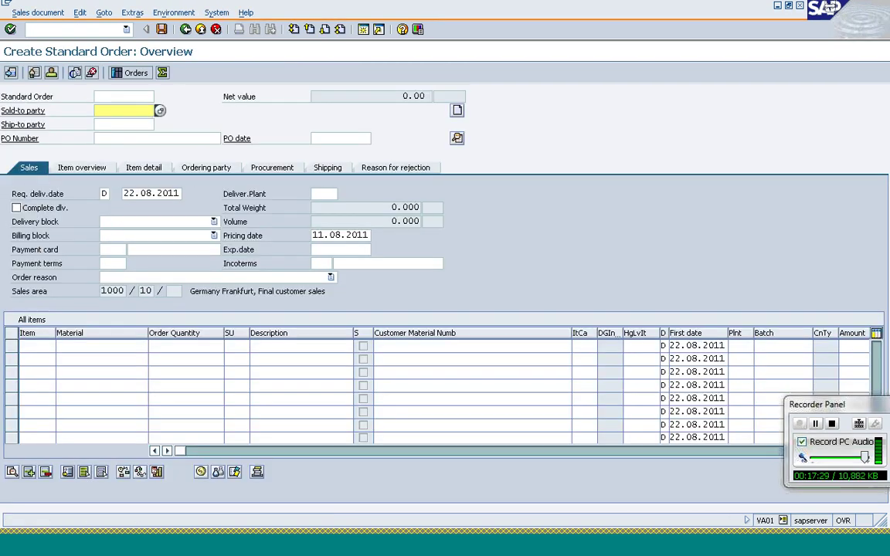
pyautogui.press('Return')
pyautogui.press('Tab')
pyautogui.press('Tab')
pyautogui.write('Sales Order Cycle')
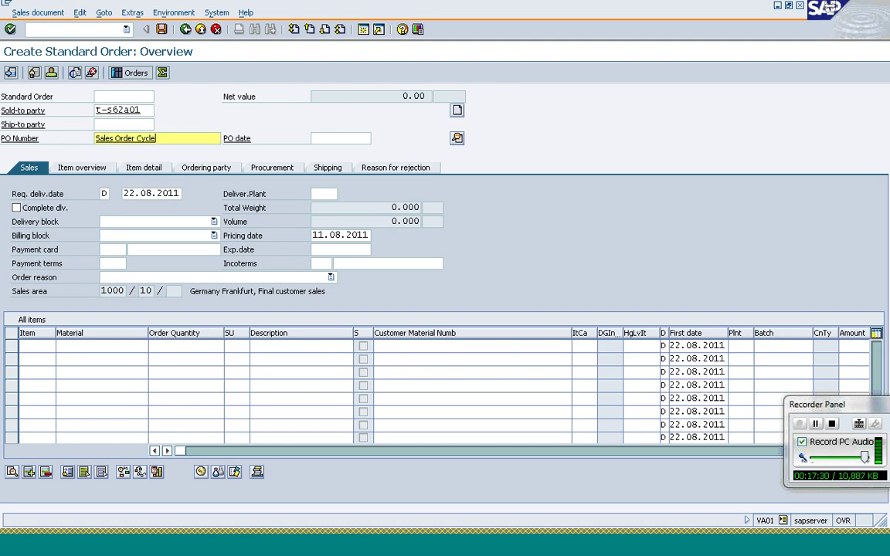
pyautogui.press('Return')
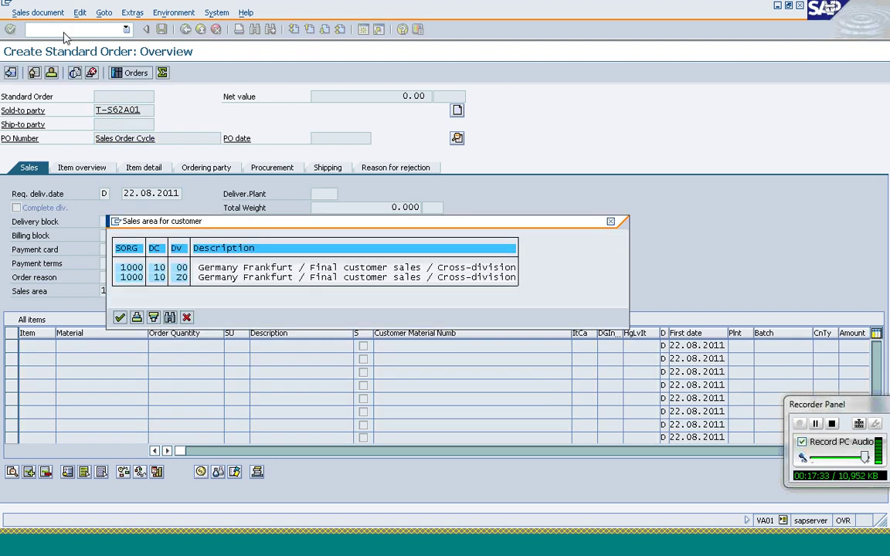
pyautogui.doubleClick(182, 268)
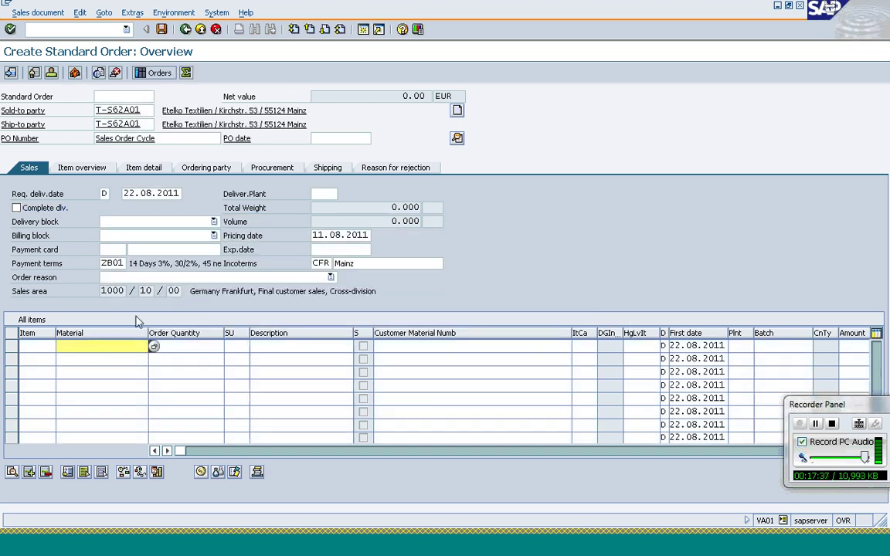
# - Add material T-AT101 with an order quantity of 1 to the order items
pyautogui.write('t-at101')
pyautogui.press('Tab')
pyautogui.write('1')
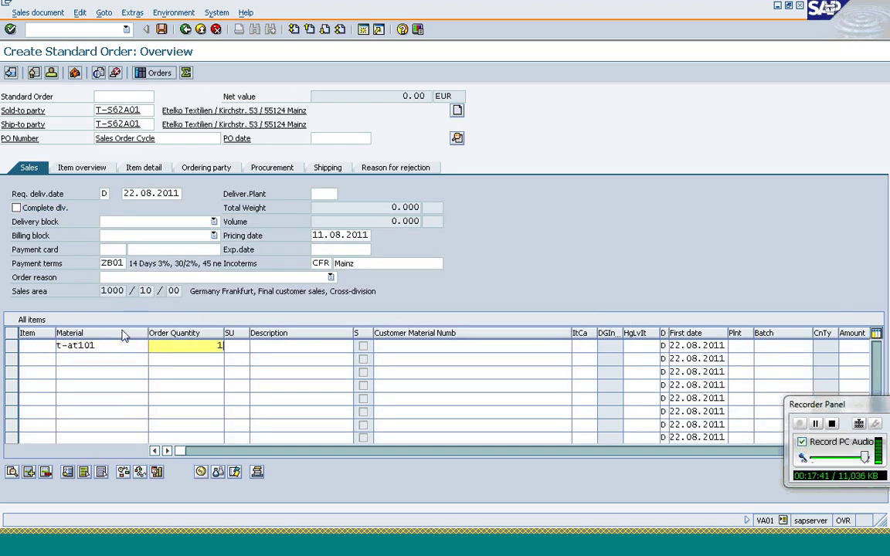
pyautogui.press('Return')
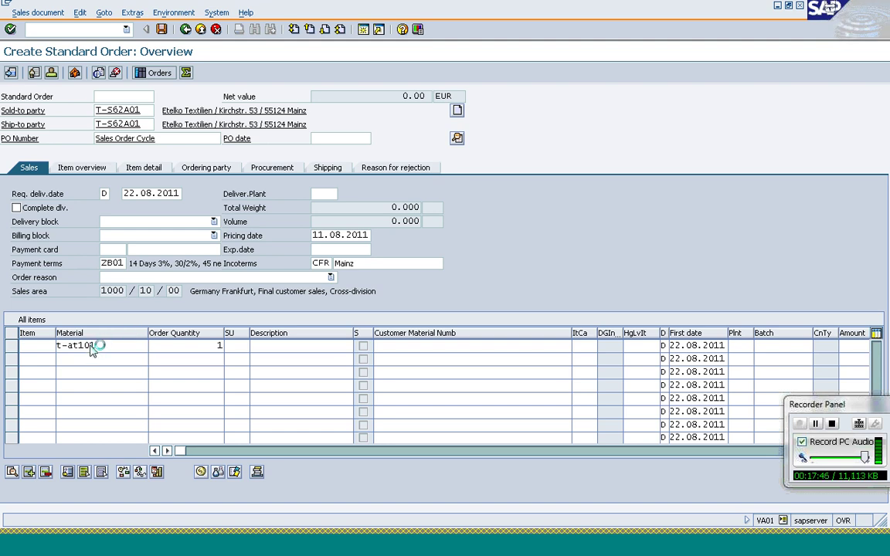
# - Check the allowed plants in the T-AT101 item's shipping data, keep plant 1200 and return to the order overview
pyautogui.doubleClick(91, 345)
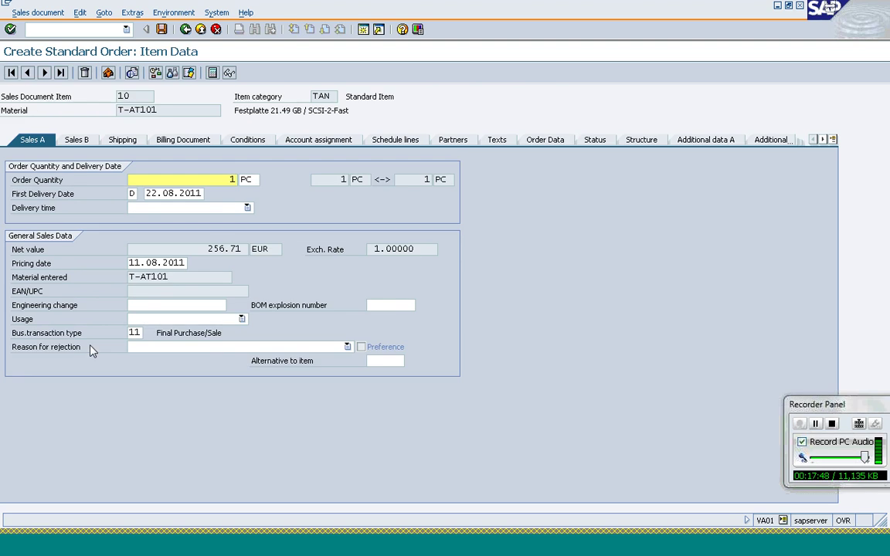
pyautogui.click(121, 140)
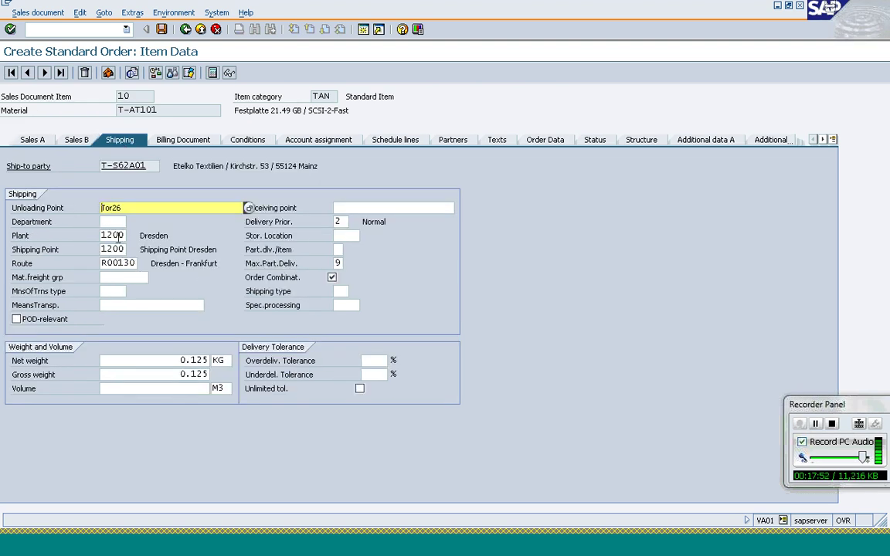
pyautogui.click(118, 235)
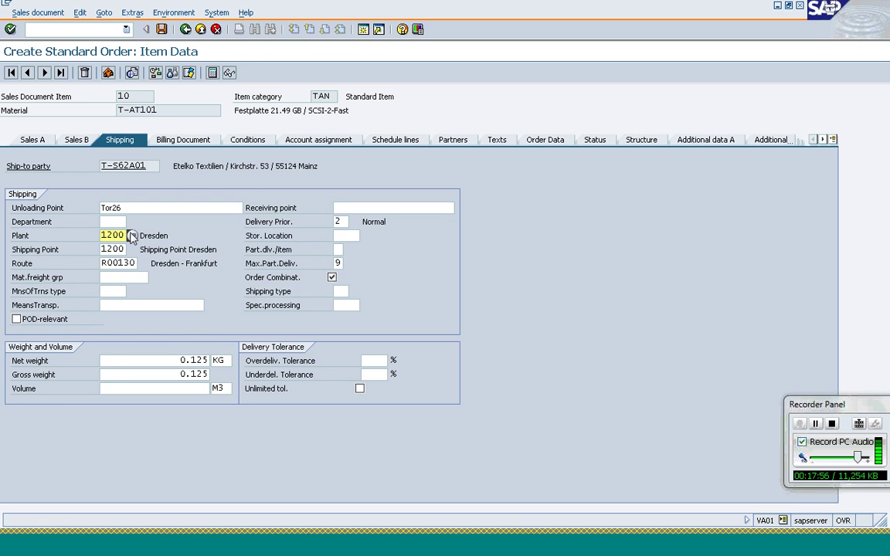
pyautogui.click(131, 237)
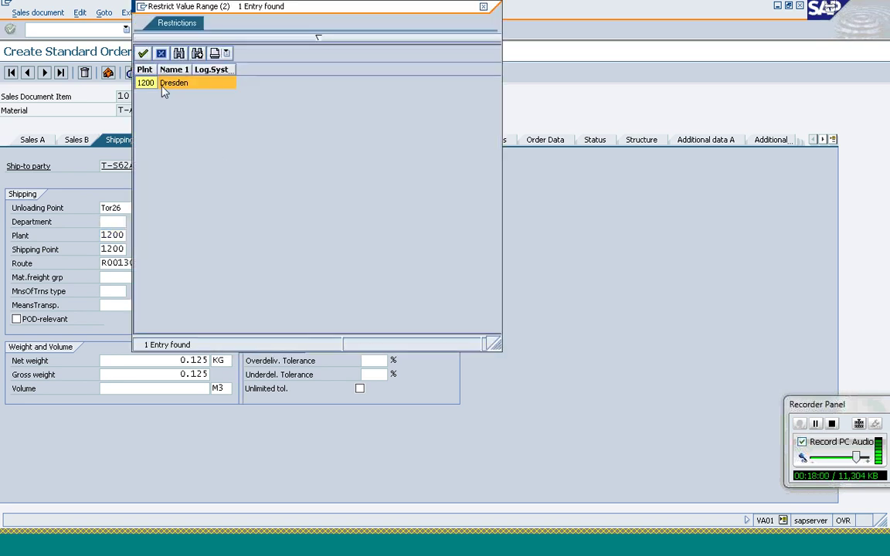
pyautogui.click(163, 86)
pyautogui.click(144, 52)
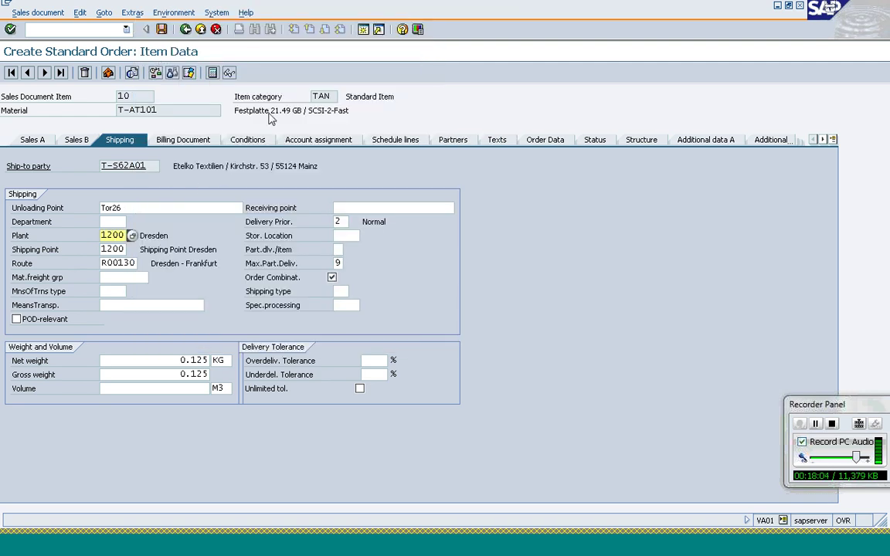
pyautogui.click(185, 31)
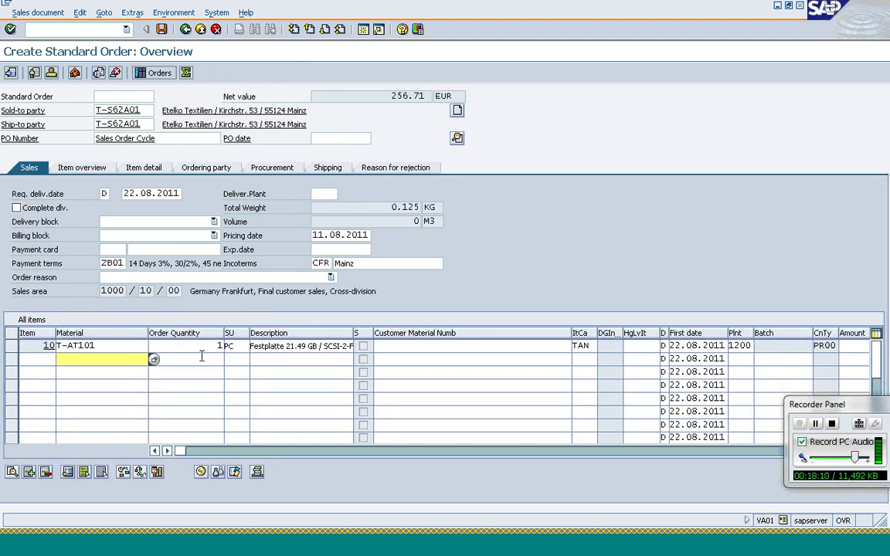
# - Reopen the T-AT101 item's shipping data and examine the proposed route
pyautogui.click(203, 349)
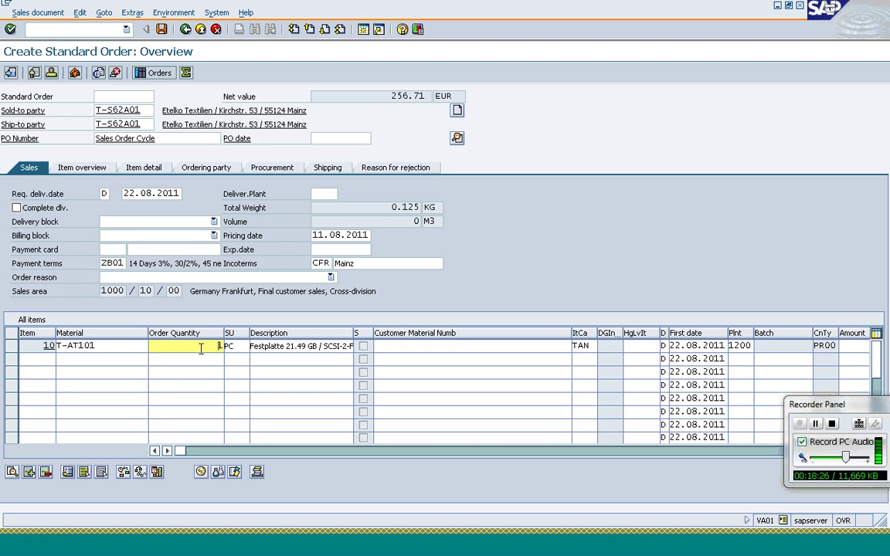
pyautogui.click(11, 347)
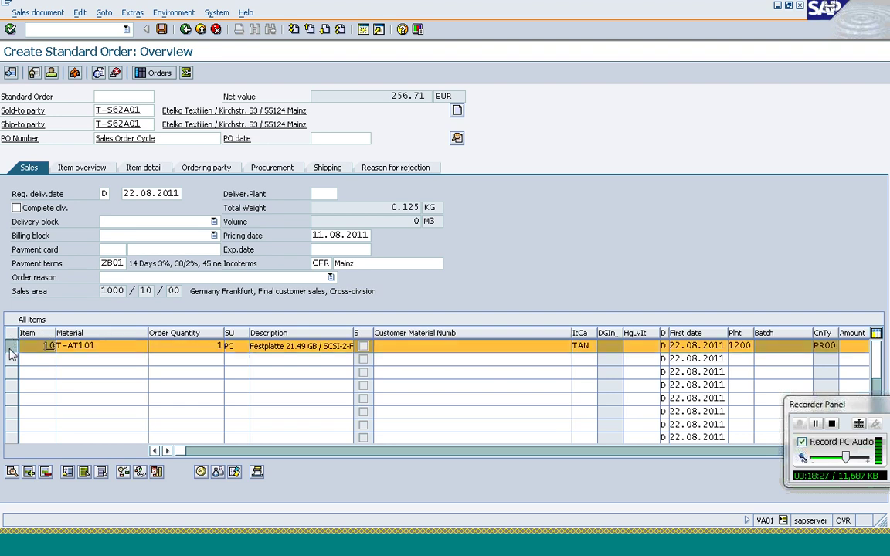
pyautogui.click(11, 471)
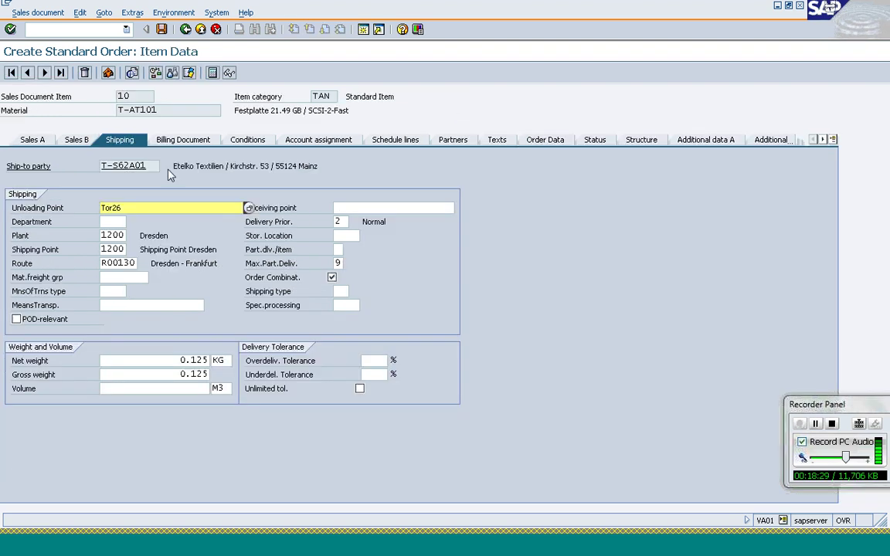
pyautogui.click(130, 266)
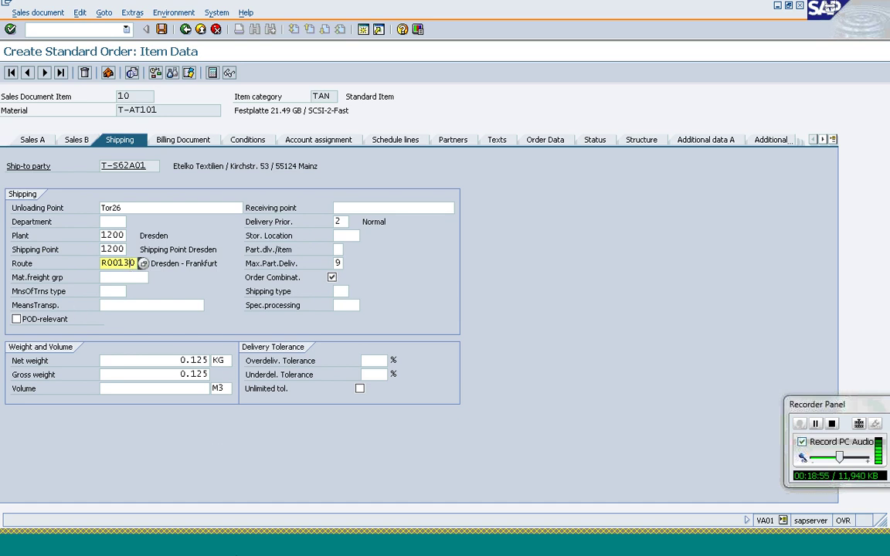
# - Switch to the implementation guide session, leave the shipping point determination table and expand Route Determination under Routes
pyautogui.moveTo(240, 550)
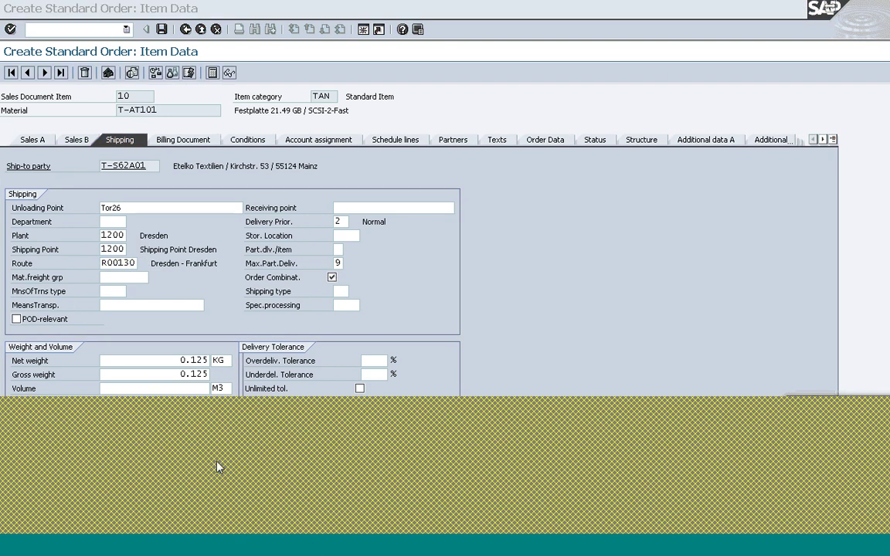
pyautogui.click(218, 468)
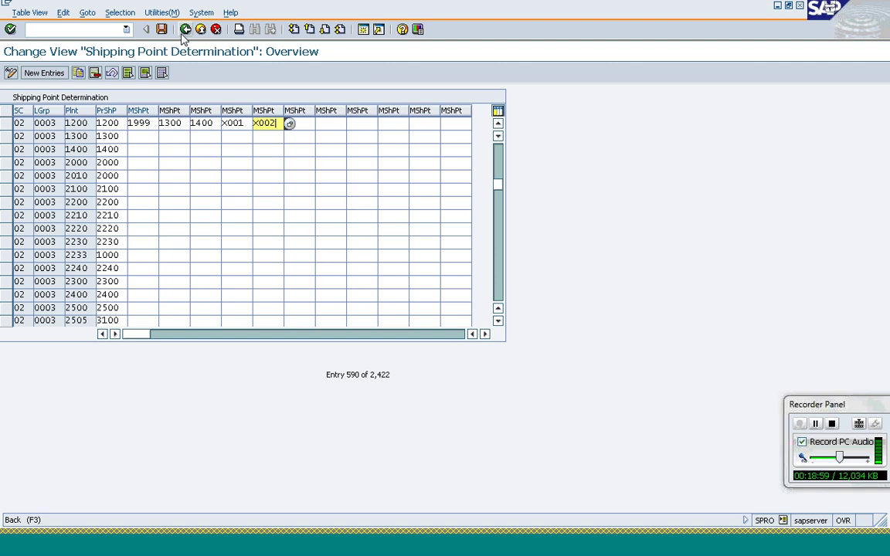
pyautogui.click(184, 31)
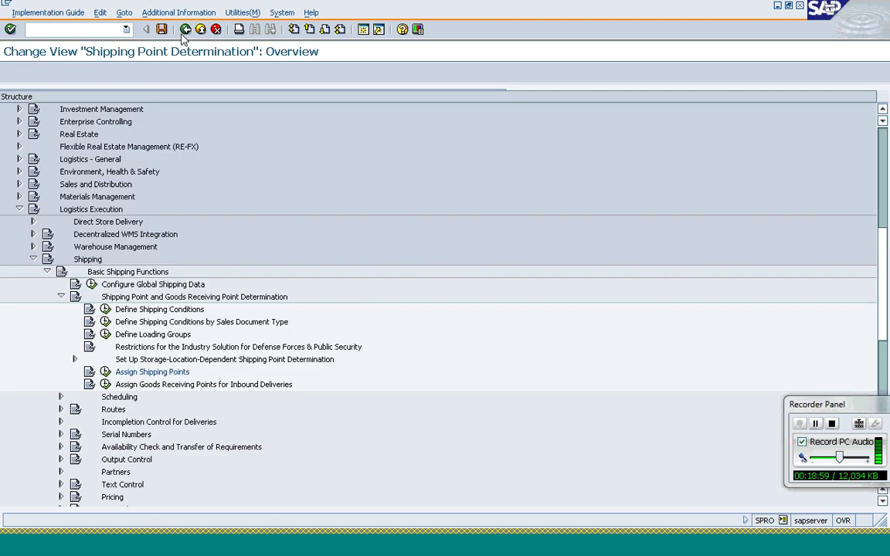
pyautogui.click(61, 295)
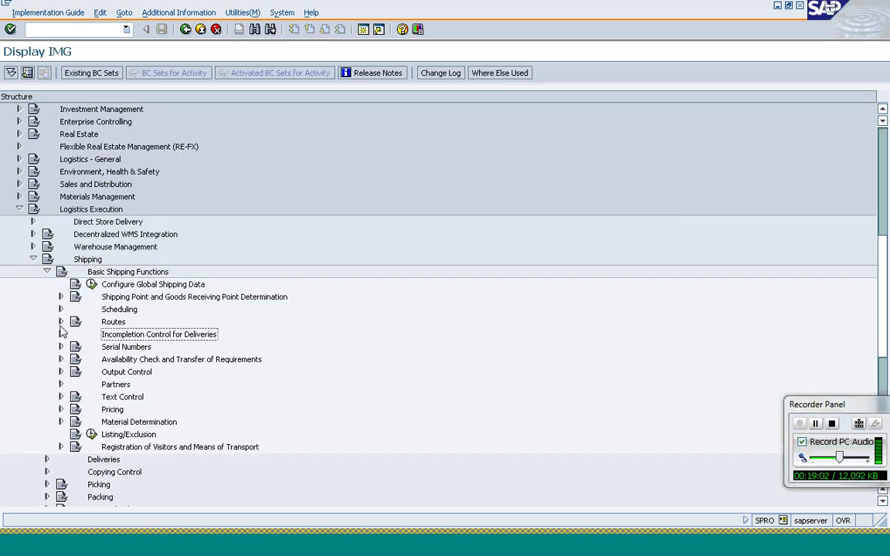
pyautogui.click(61, 322)
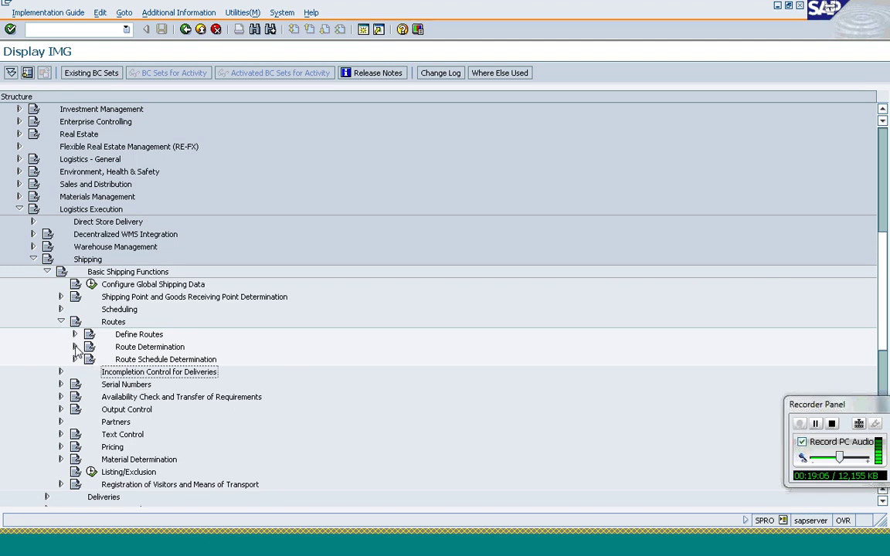
pyautogui.click(75, 347)
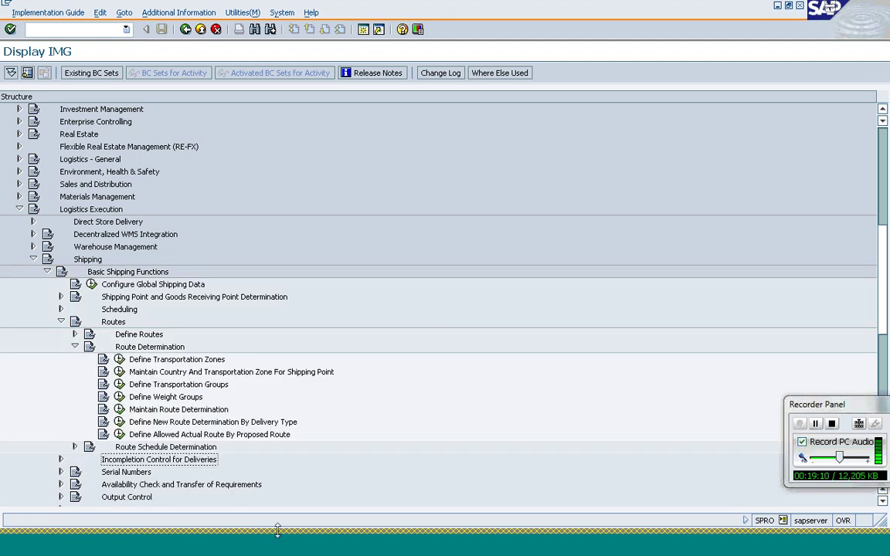
# - In the customer-material info session, start VD02 for the customer in sales area 1000/10/00 and inspect the address's transportation zone
pyautogui.click(237, 538)
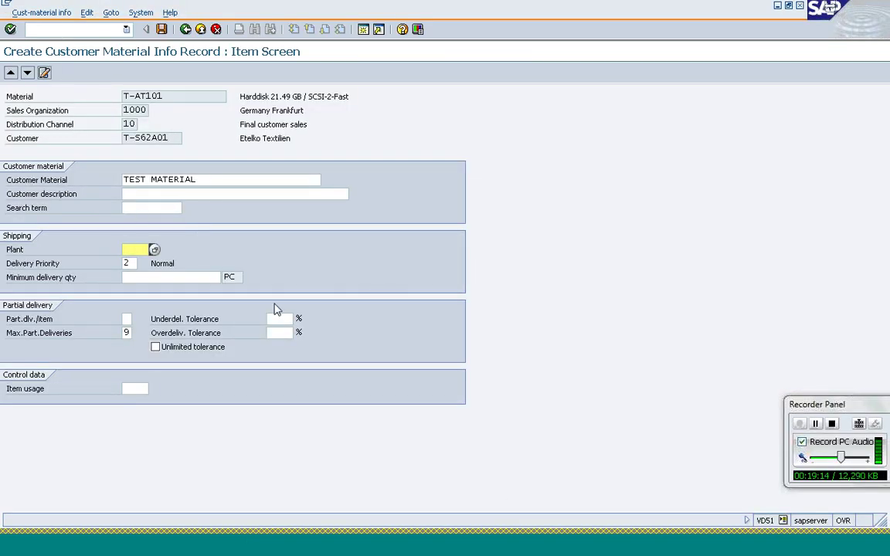
pyautogui.click(98, 30)
pyautogui.write('/nvd02')
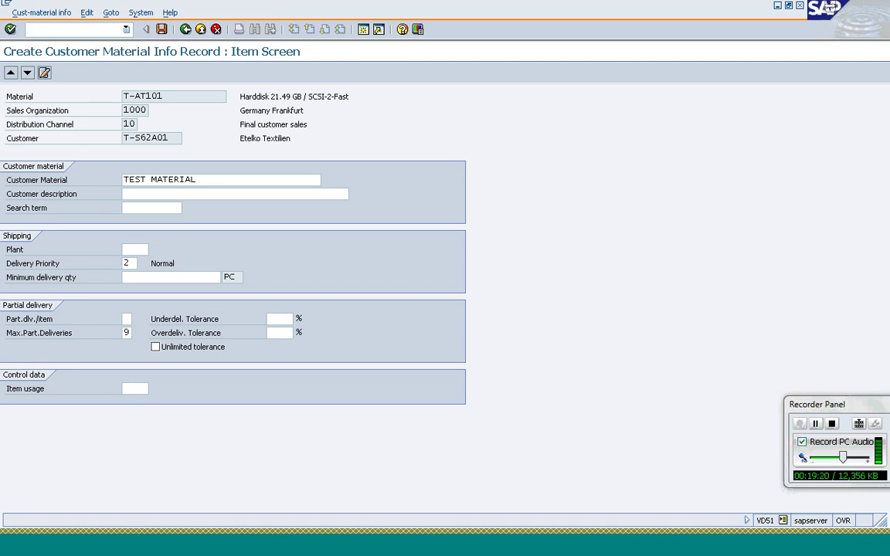
pyautogui.press('Return')
pyautogui.press('Tab')
pyautogui.press('Tab')
pyautogui.press('Tab')
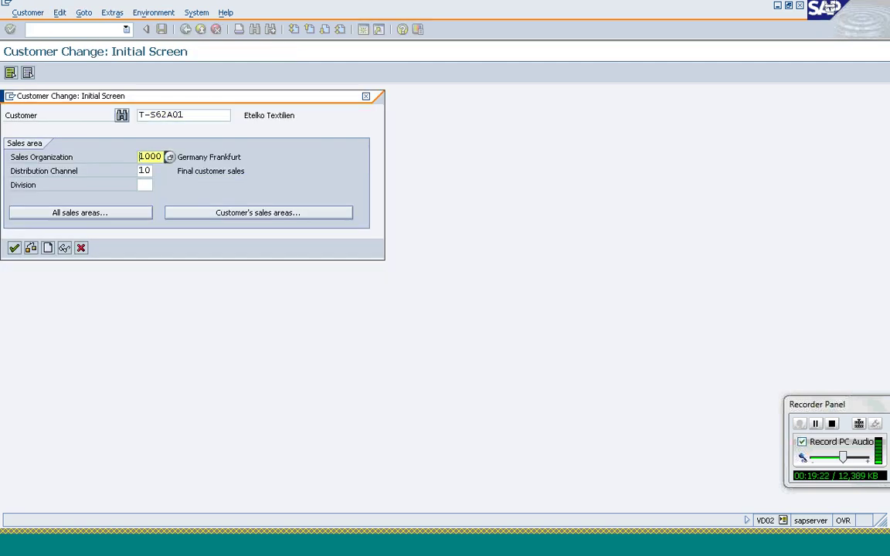
pyautogui.write('00')
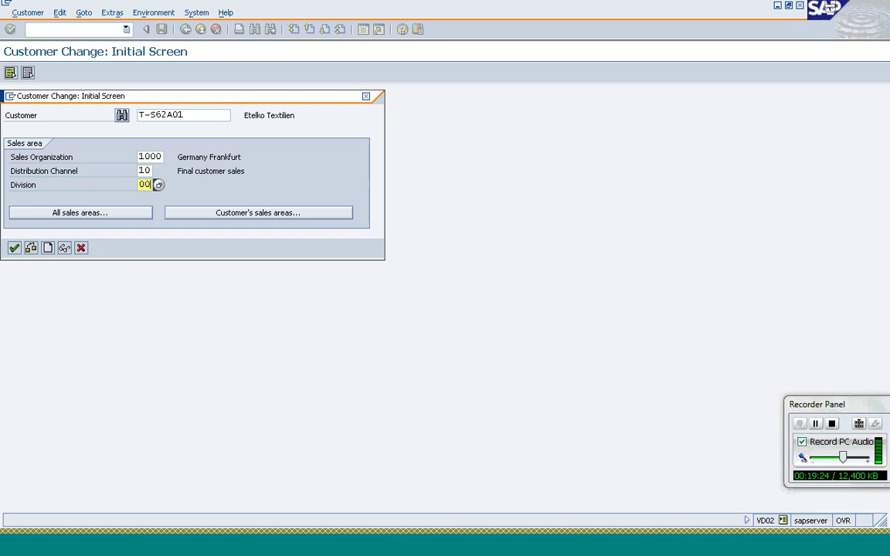
pyautogui.press('Return')
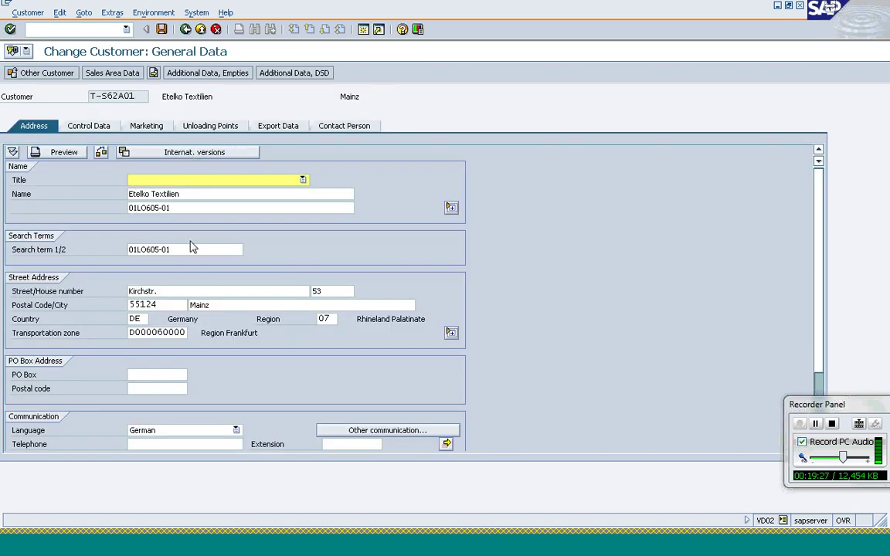
pyautogui.click(147, 333)
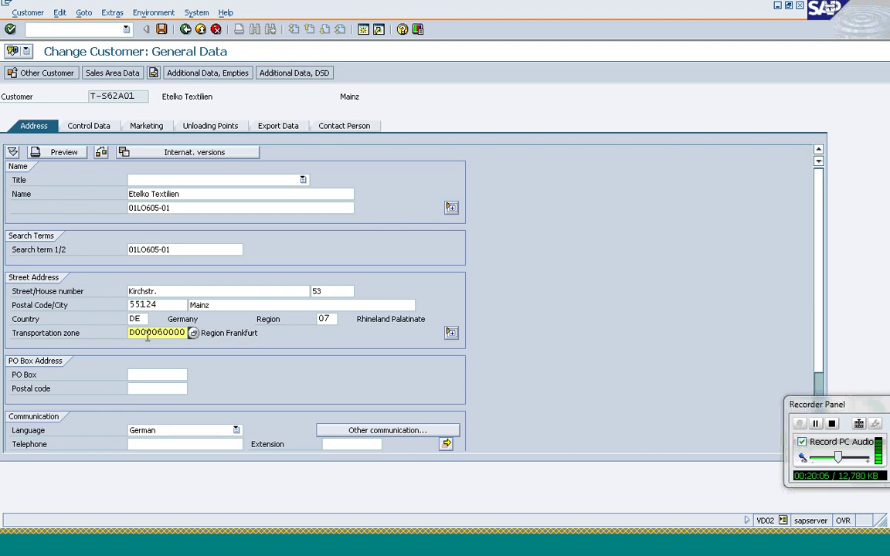
# - Examine shipping point 1200's departure country and zone in Maintain Country And Transportation Zone For Shipping Point, and return to the guide
pyautogui.click(231, 553)
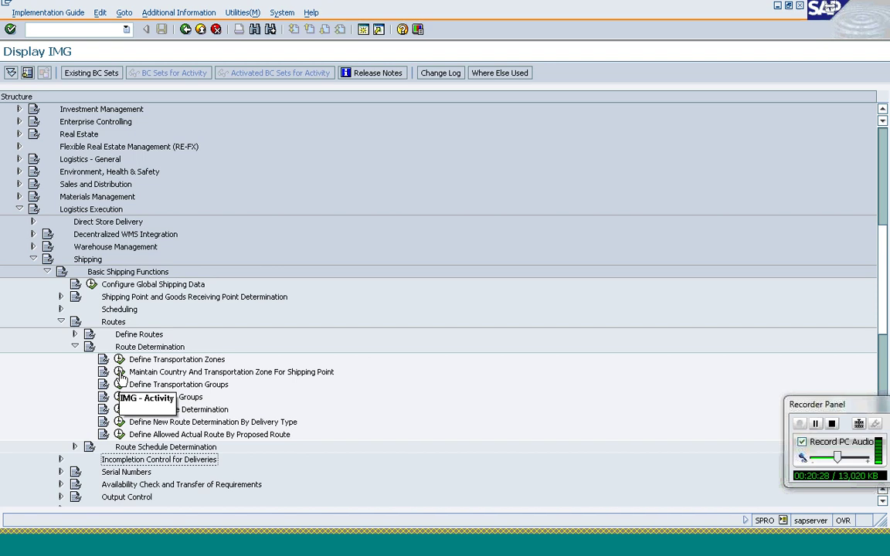
pyautogui.click(121, 373)
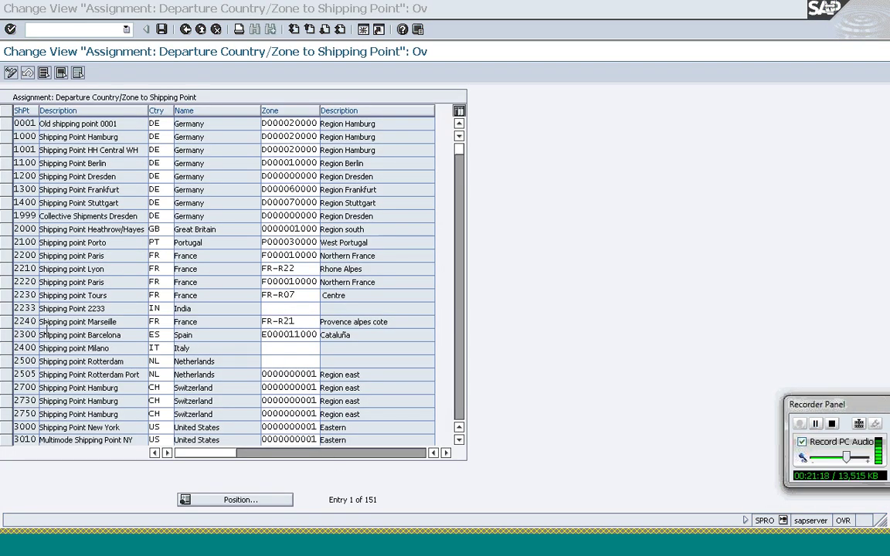
pyautogui.click(6, 177)
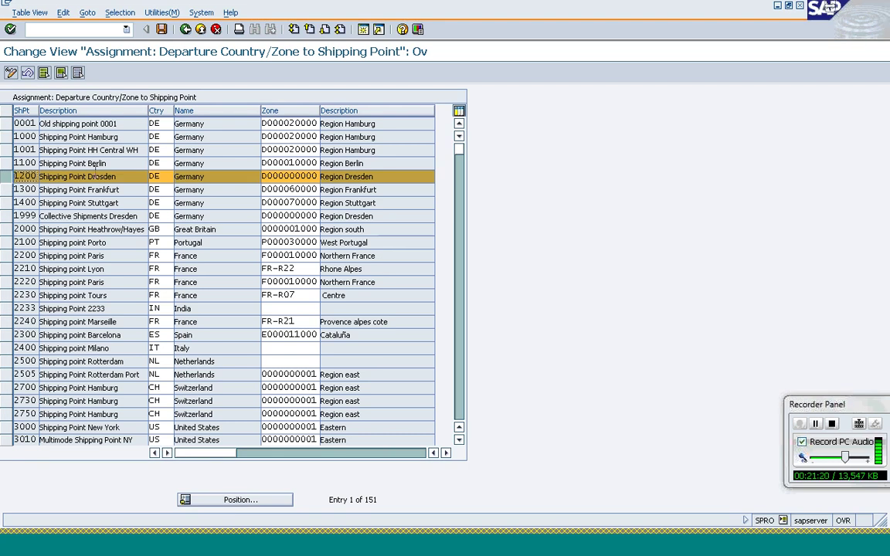
pyautogui.click(166, 180)
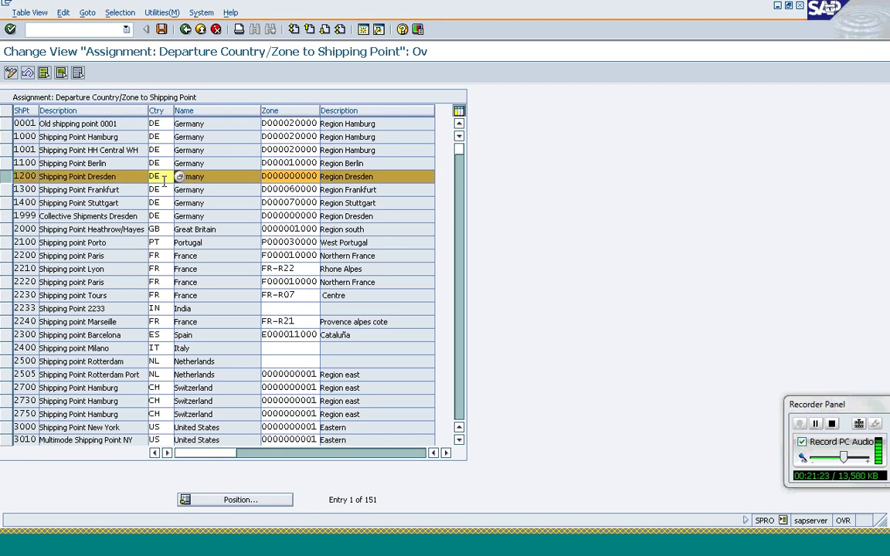
pyautogui.click(268, 177)
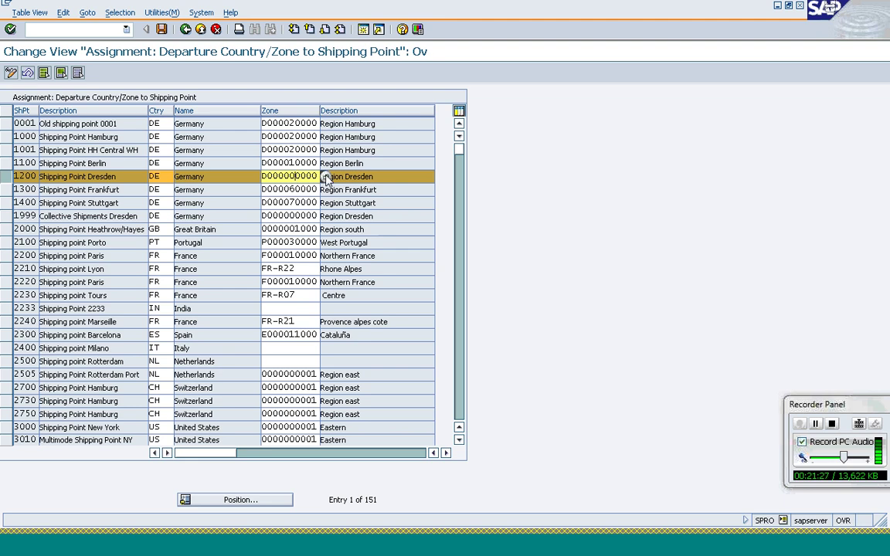
pyautogui.click(344, 180)
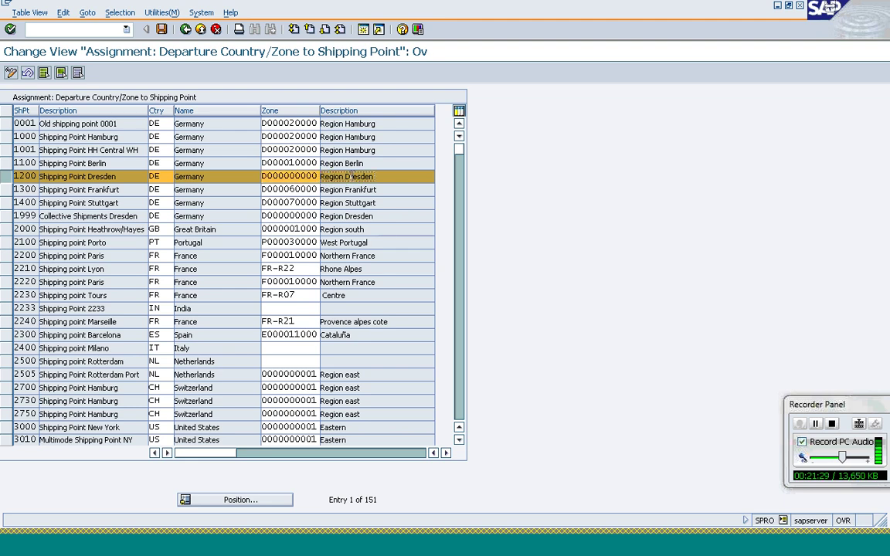
pyautogui.click(186, 30)
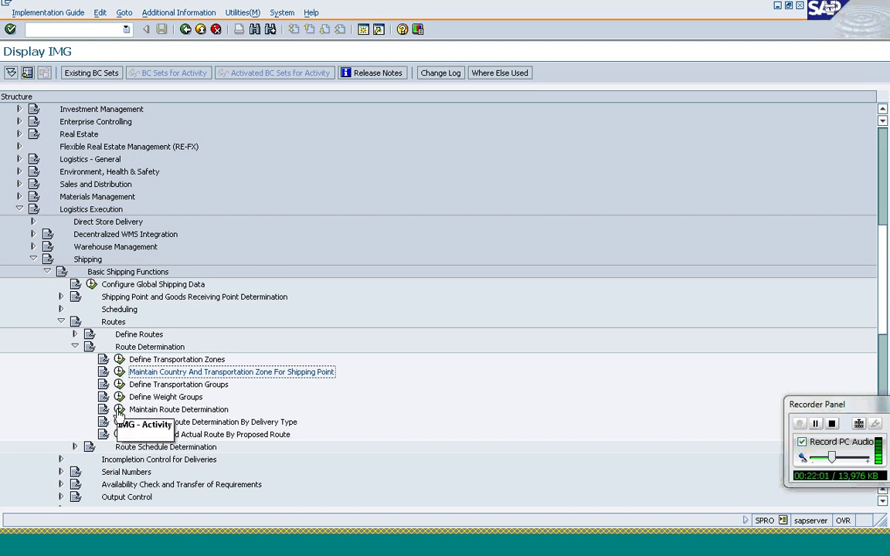
# - Open Maintain Route Determination and start a location data search with shipping point 1200 and departure country DE
pyautogui.click(119, 411)
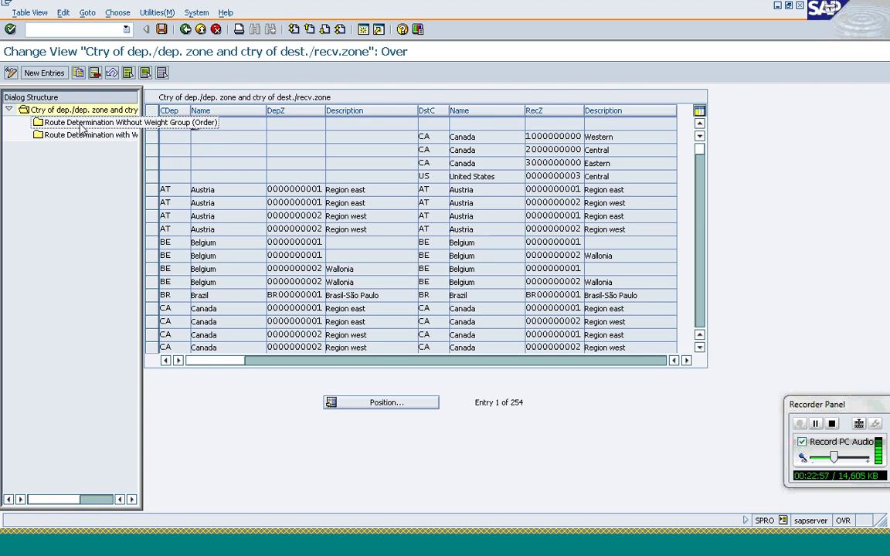
pyautogui.click(81, 126)
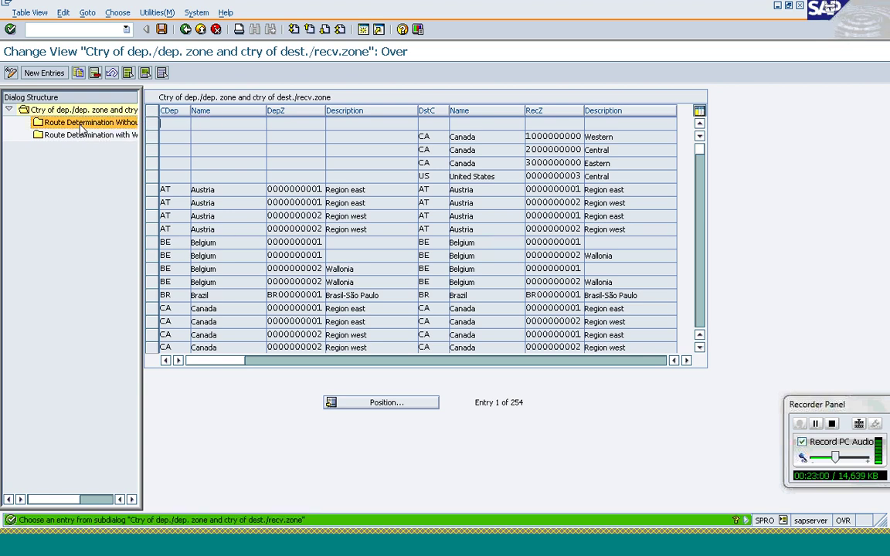
pyautogui.click(347, 413)
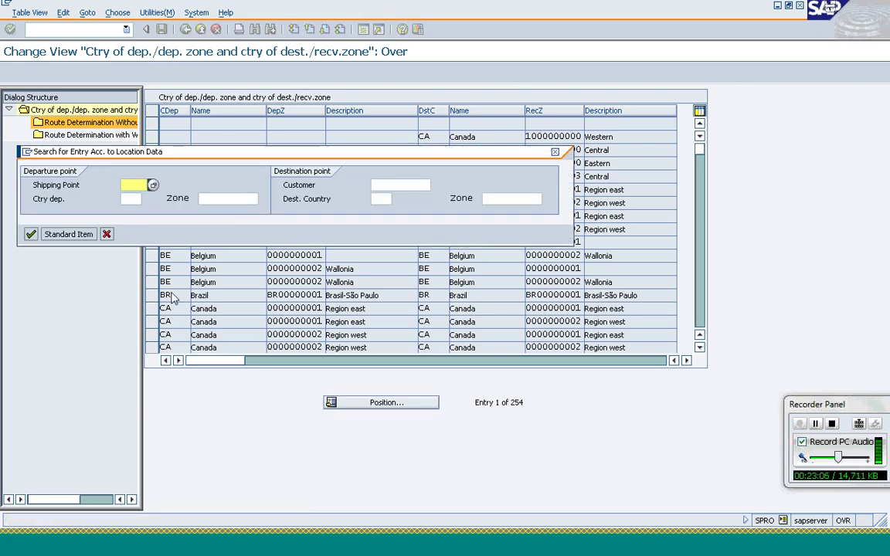
pyautogui.click(132, 200)
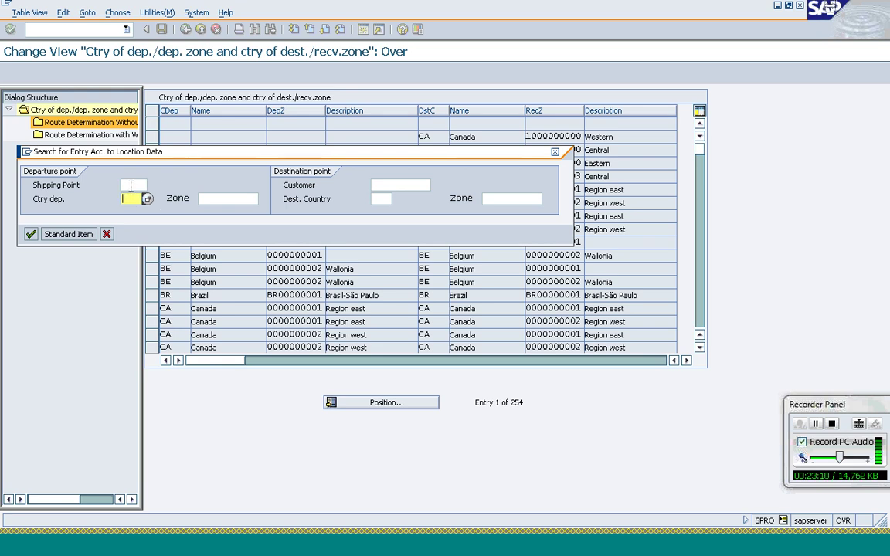
pyautogui.click(131, 185)
pyautogui.write('1000')
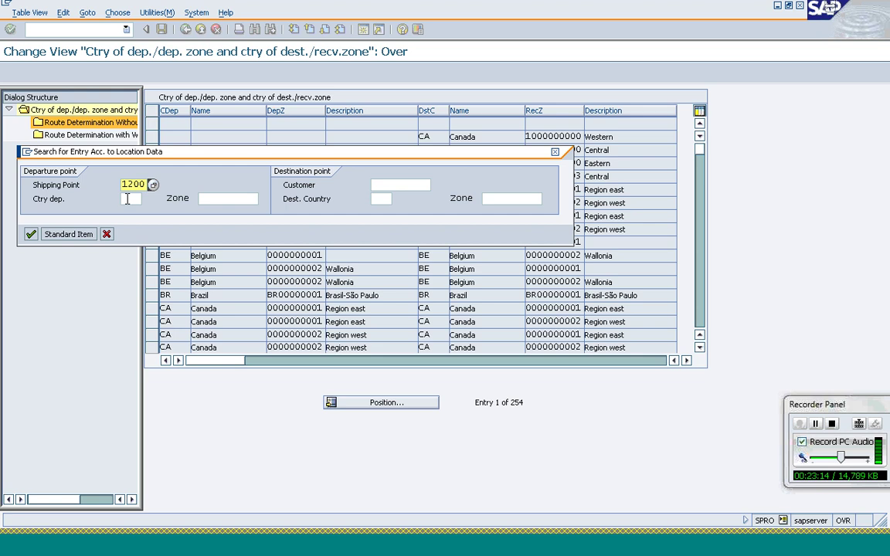
pyautogui.click(127, 199)
pyautogui.write('DE')
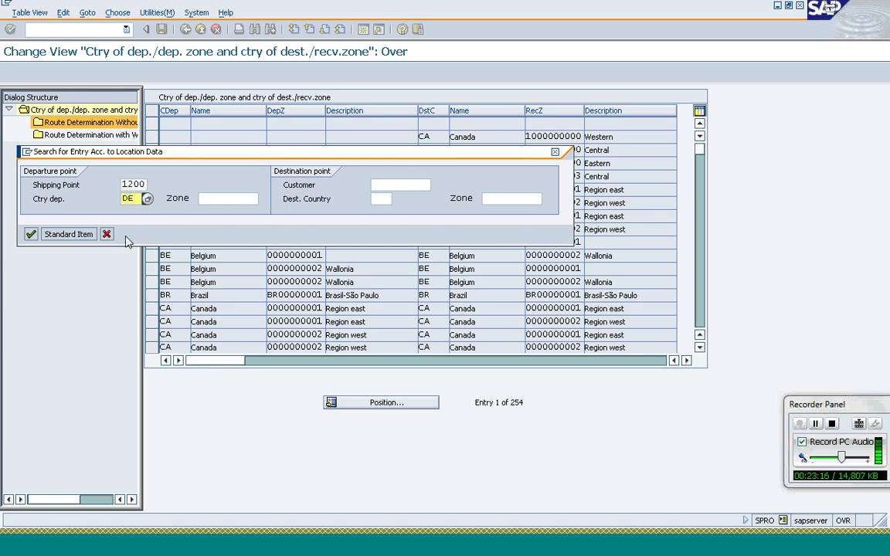
# - Check the customer's transportation zone in the change customer session, and return to the location data search
pyautogui.click(219, 537)
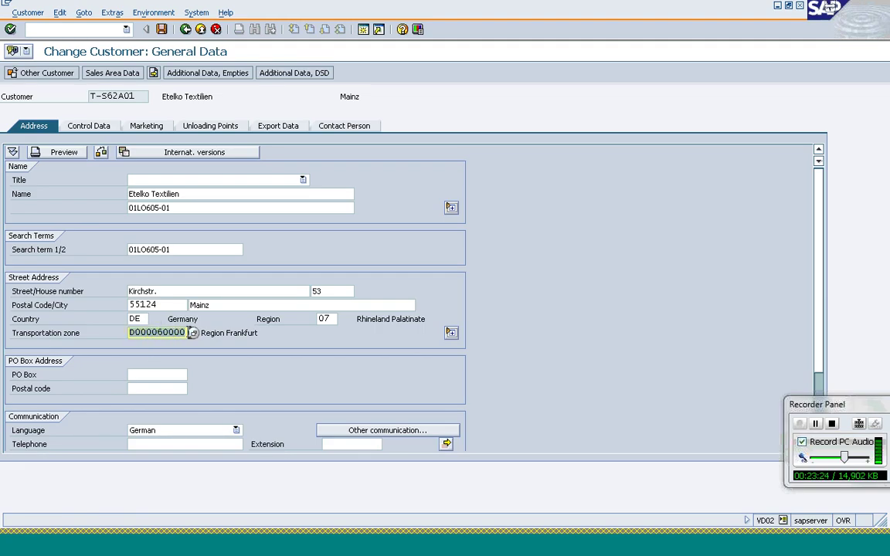
pyautogui.click(248, 545)
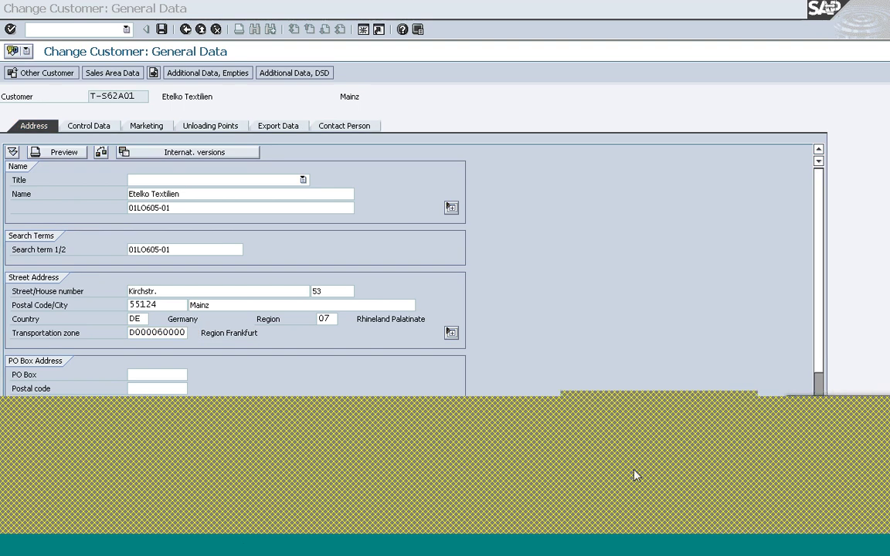
pyautogui.click(266, 476)
# - Set the departure zone to D000000000, the destination country to DE and the destination zone to D000060000
pyautogui.click(222, 199)
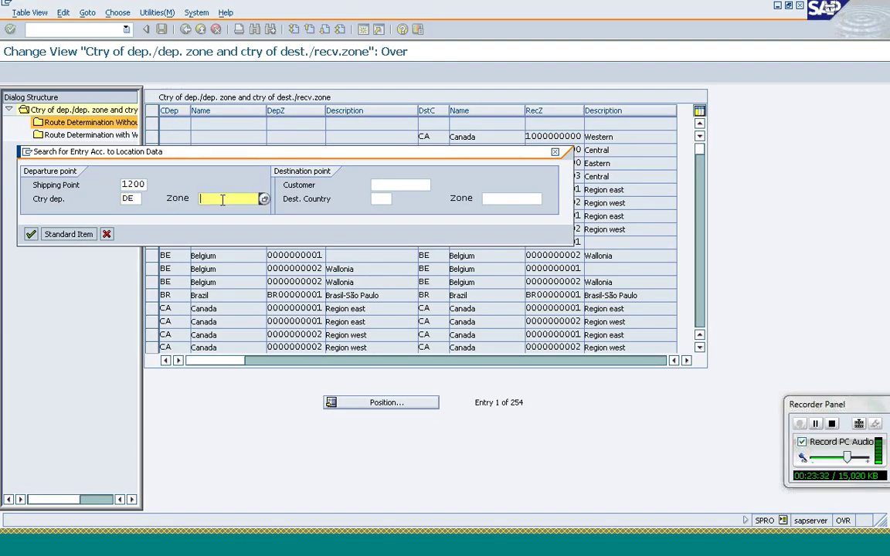
pyautogui.write('D000060000')
pyautogui.write('0')
pyautogui.click(385, 200)
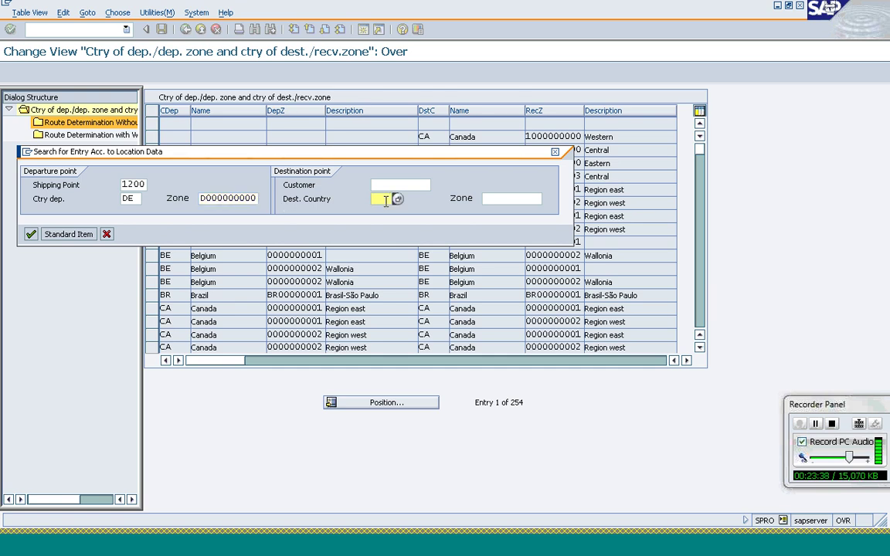
pyautogui.write('DE')
pyautogui.click(487, 198)
pyautogui.write('D000060000')
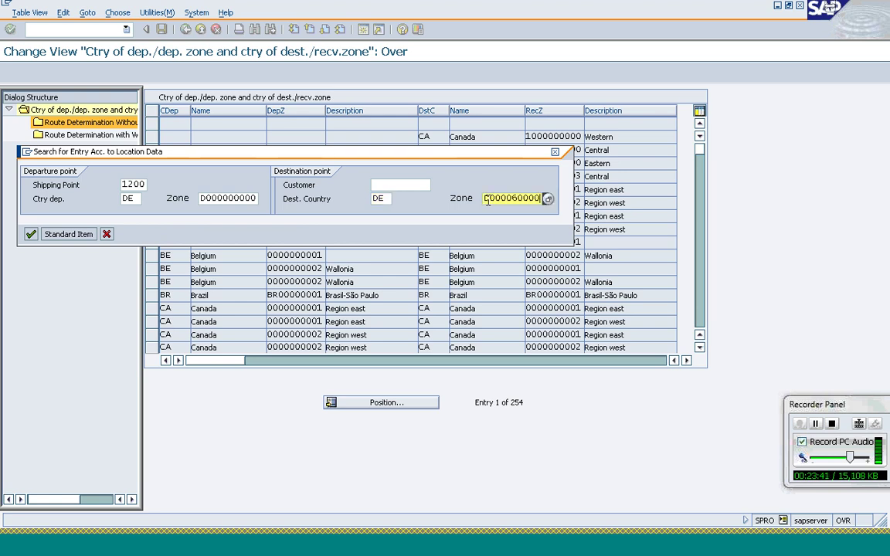
# - Clear the shipping point from the search criteria and run the location data search
pyautogui.click(122, 185)
pyautogui.press('Delete')
pyautogui.press('Delete')
pyautogui.press('Delete')
pyautogui.press('Delete')
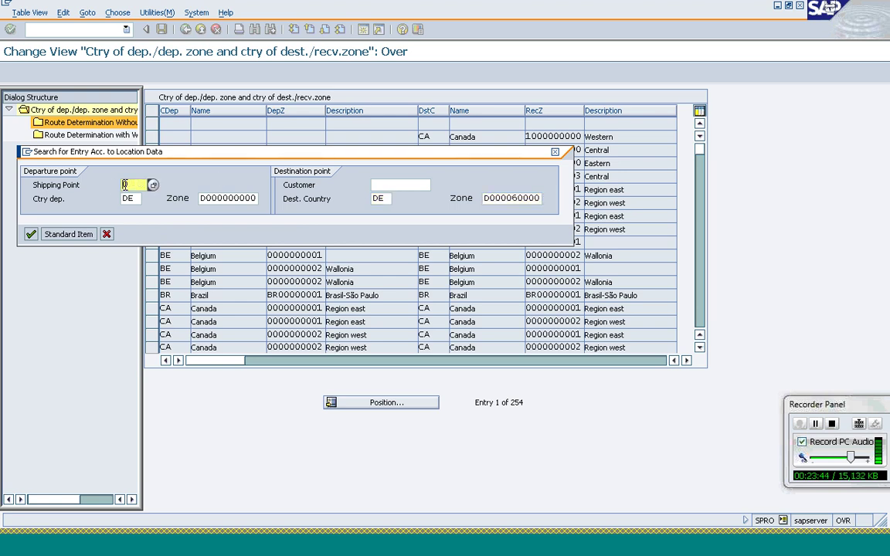
pyautogui.press('Return')
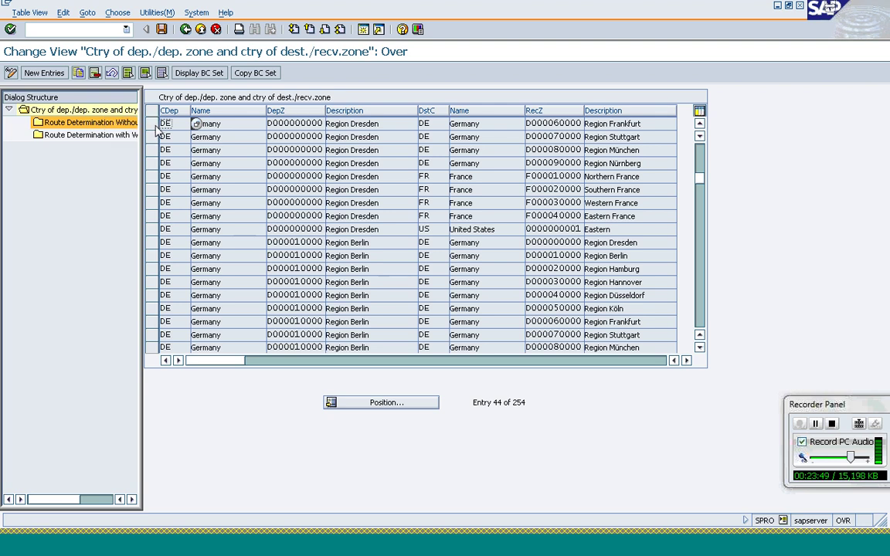
# - For the Dresden–Frankfurt zone pair, open Route Determination Without Weight Group (Order) and examine the proposed route for shipping condition 02, transportation group 0001
pyautogui.click(156, 129)
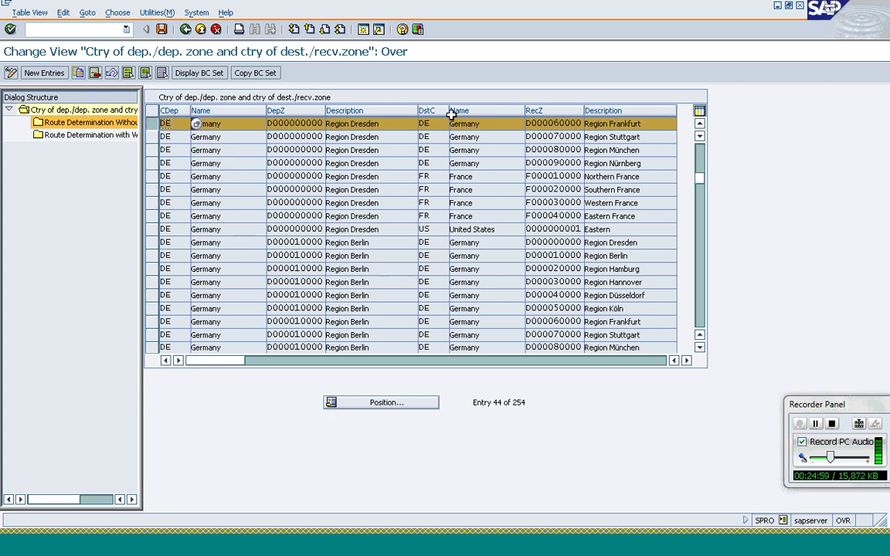
pyautogui.doubleClick(93, 126)
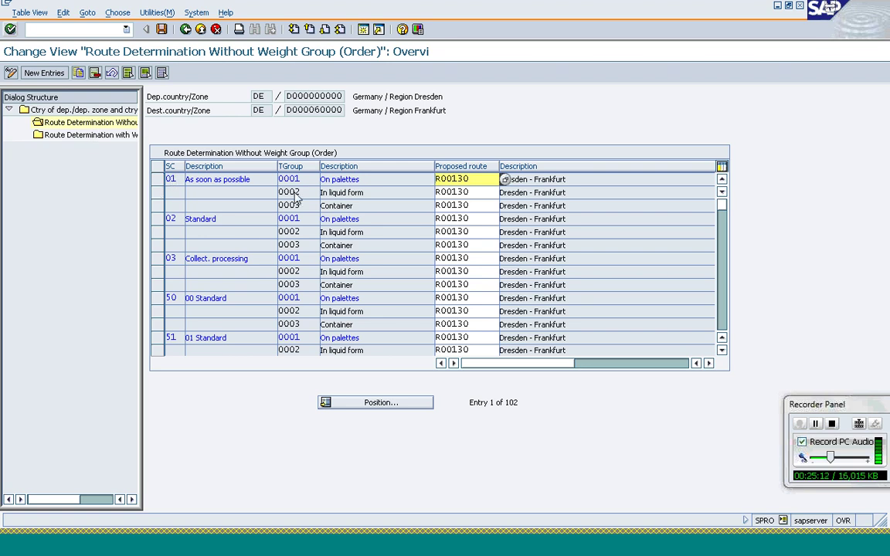
pyautogui.click(157, 224)
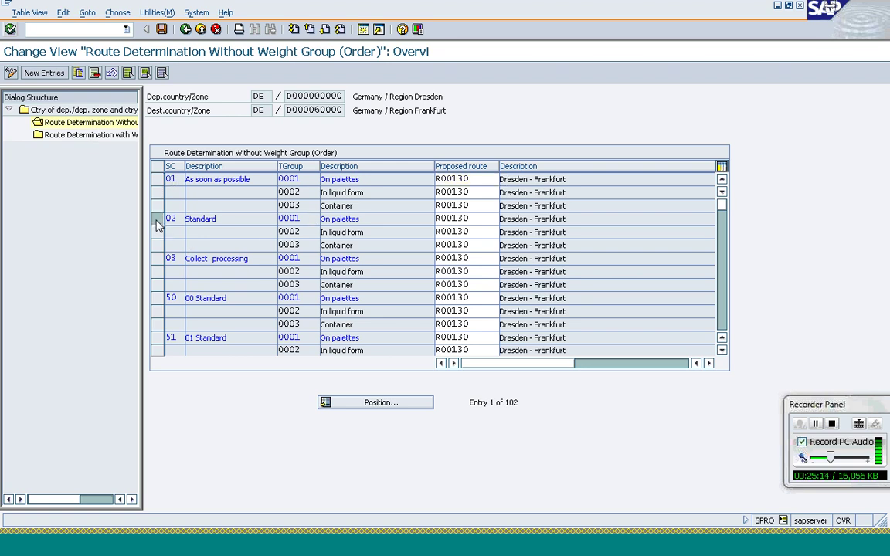
pyautogui.click(300, 244)
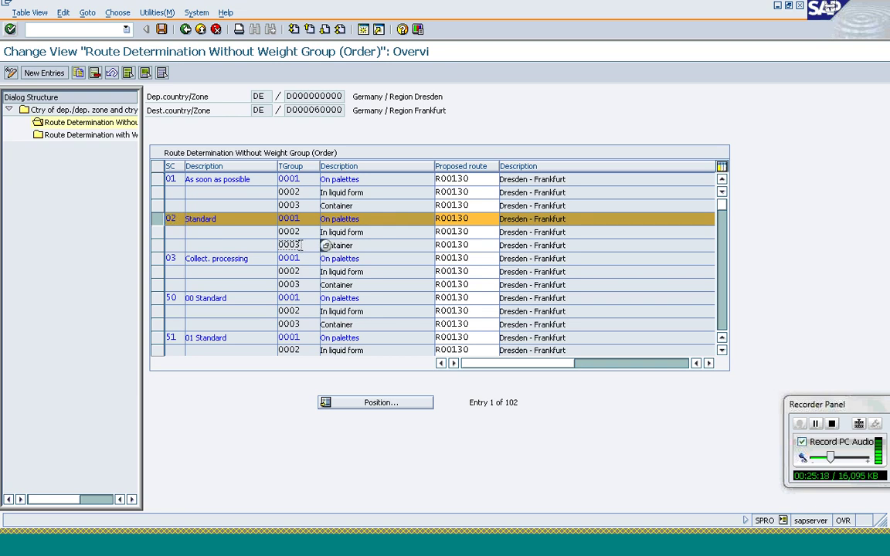
pyautogui.click(476, 219)
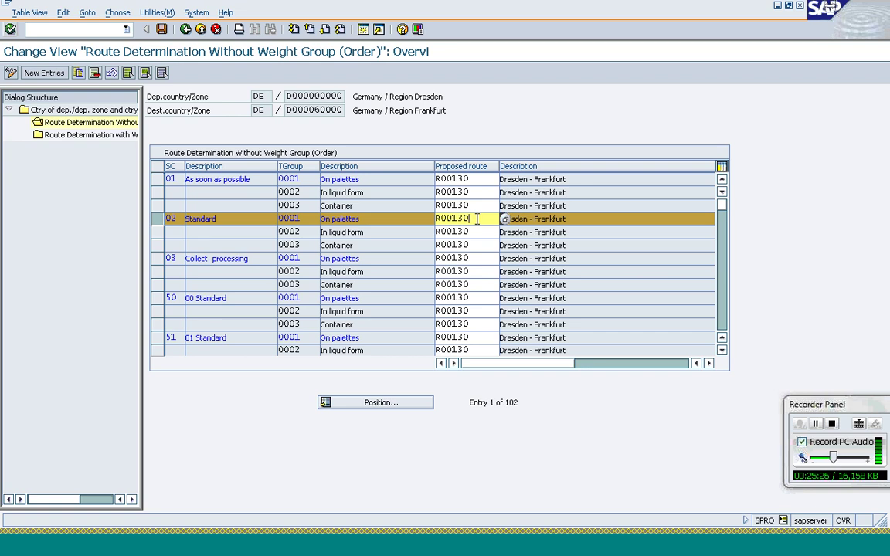
# - Return to the zone overview and open Route Determination with Weight Group (Delivery) for the Dresden–Frankfurt zone pair
pyautogui.click(185, 29)
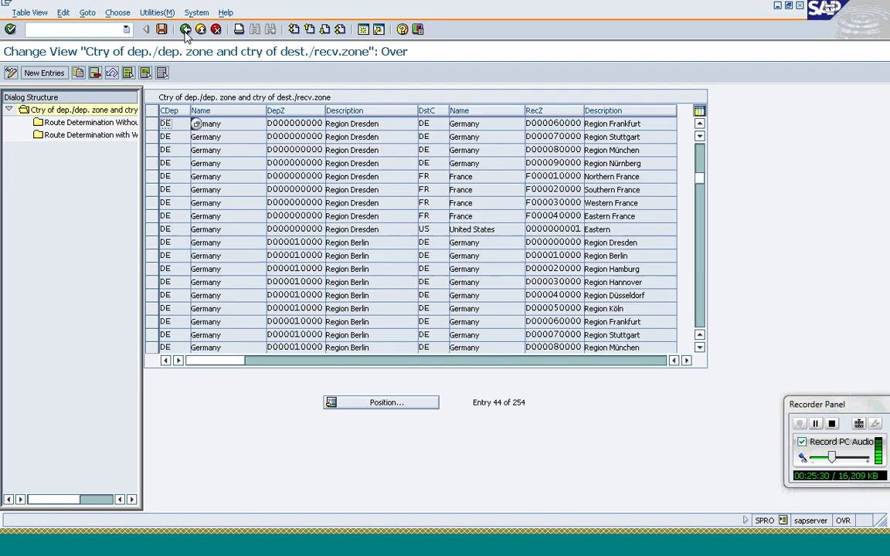
pyautogui.doubleClick(88, 138)
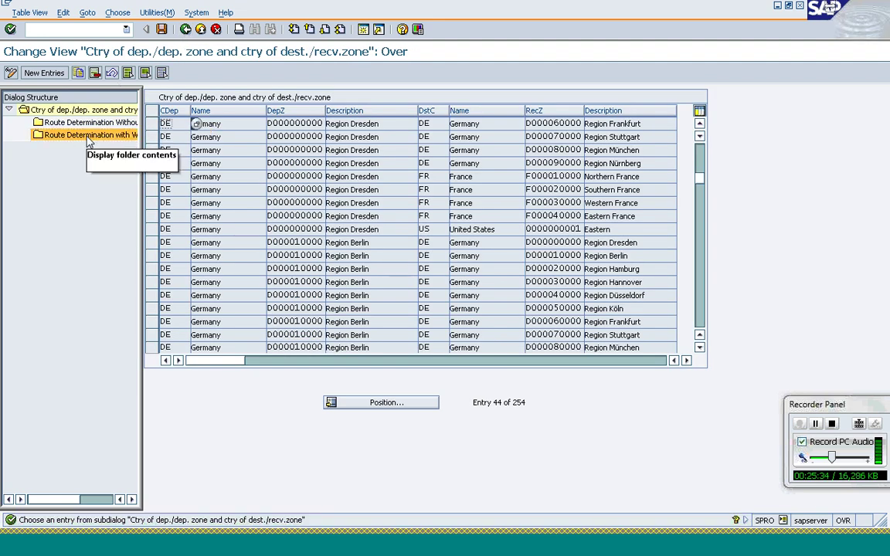
pyautogui.click(151, 122)
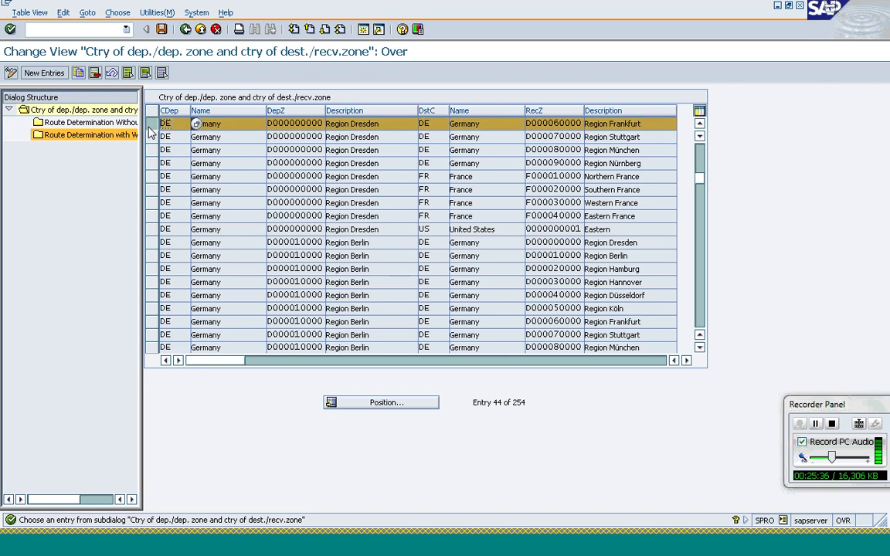
pyautogui.doubleClick(111, 137)
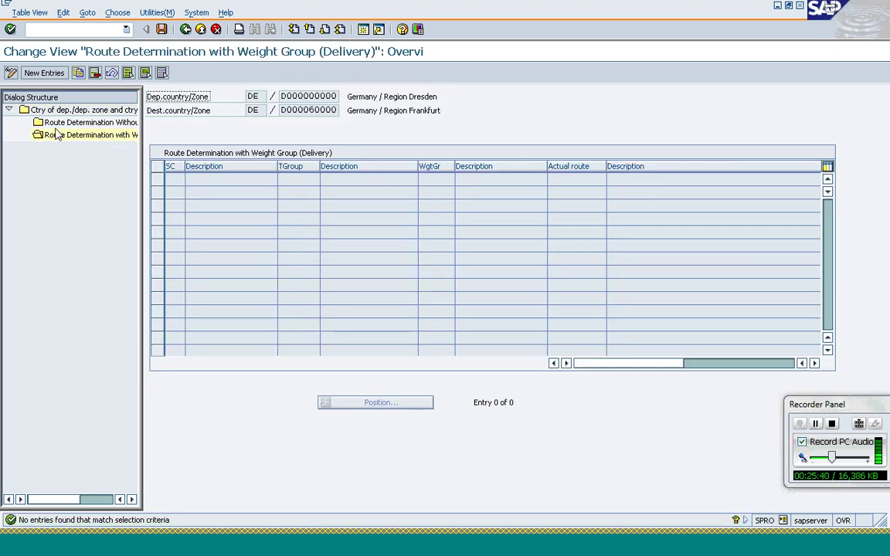
# - Add a new entry with shipping condition 02, transportation group 0001 and weight group 9999 (Over 100 kg)
pyautogui.click(45, 75)
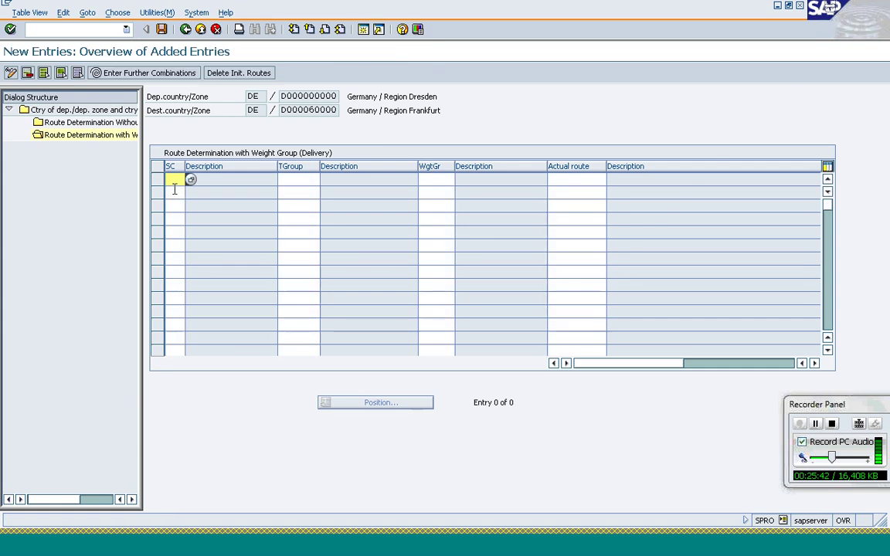
pyautogui.write('02')
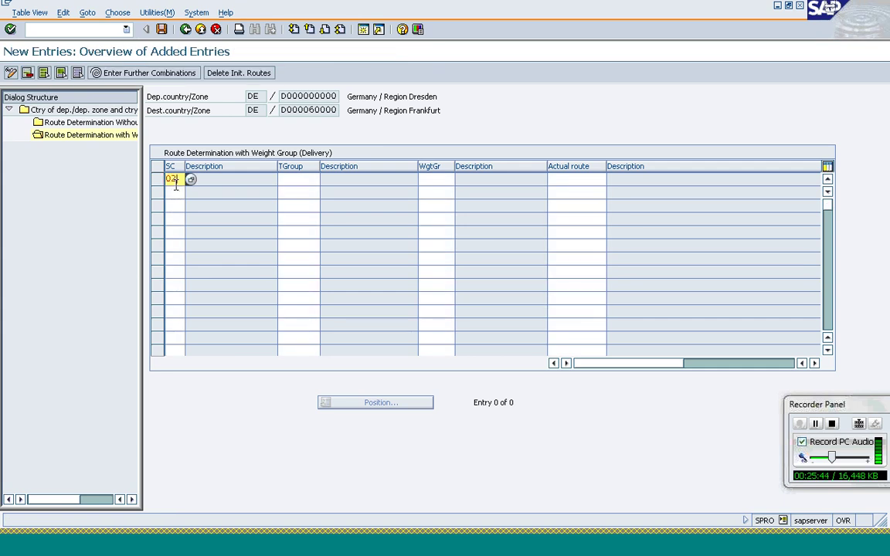
pyautogui.press('Tab')
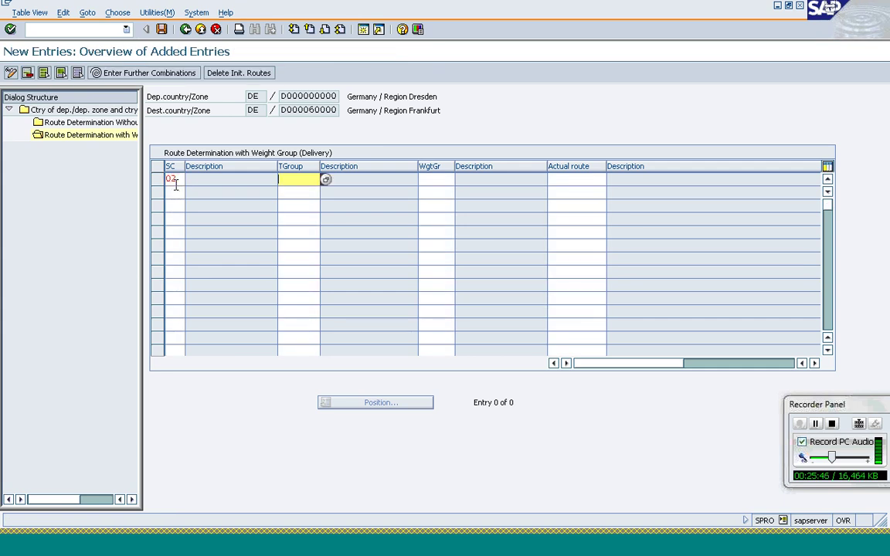
pyautogui.write('0001')
pyautogui.press('Tab')
pyautogui.press('Return')
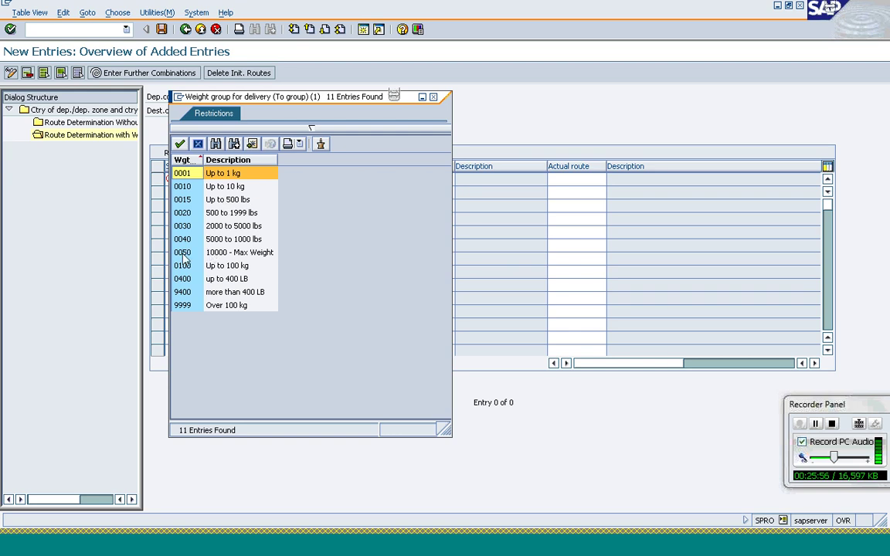
pyautogui.click(183, 305)
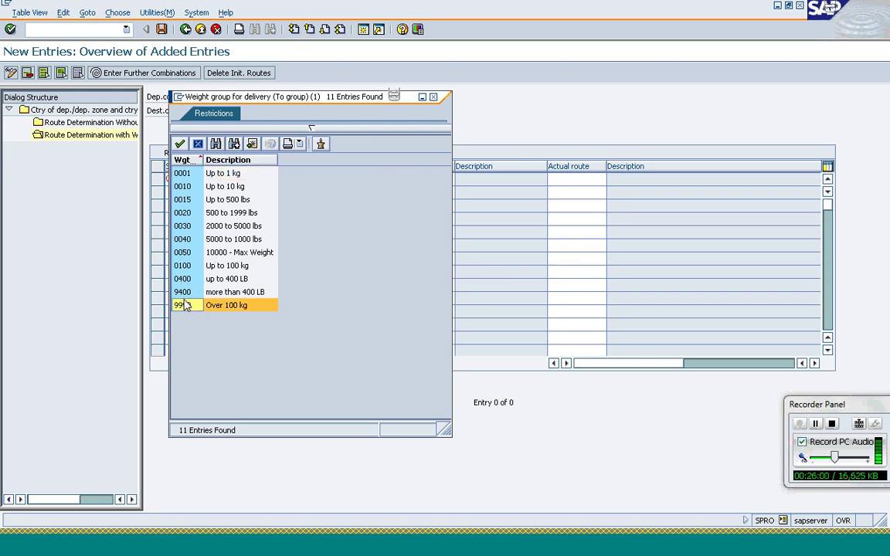
pyautogui.doubleClick(183, 305)
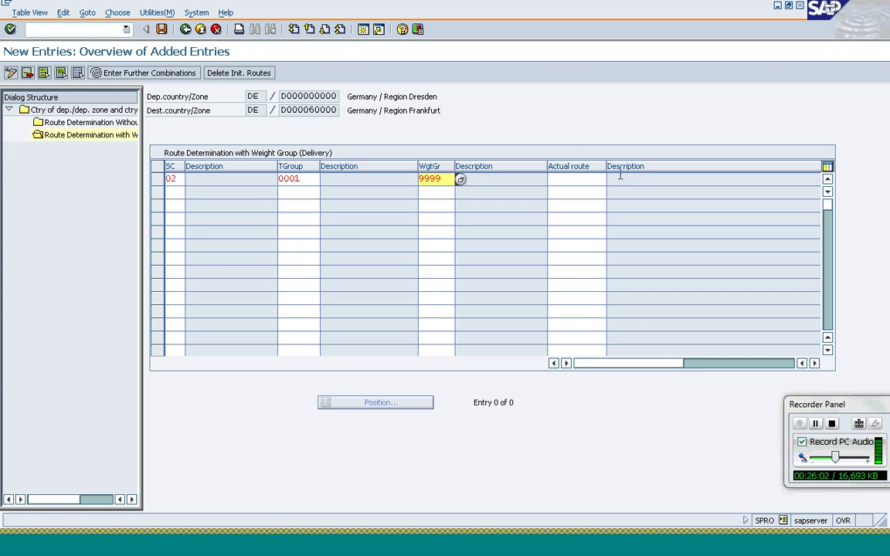
# - Try to set the new entry's actual route to R00131
pyautogui.click(584, 182)
pyautogui.write('r')
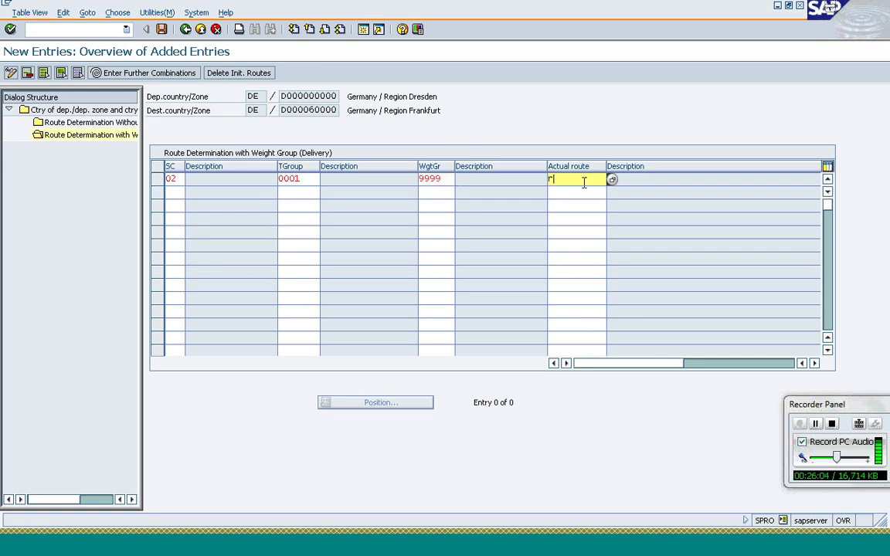
pyautogui.write('00')
pyautogui.write('130')
pyautogui.write('131')
pyautogui.press('Return')
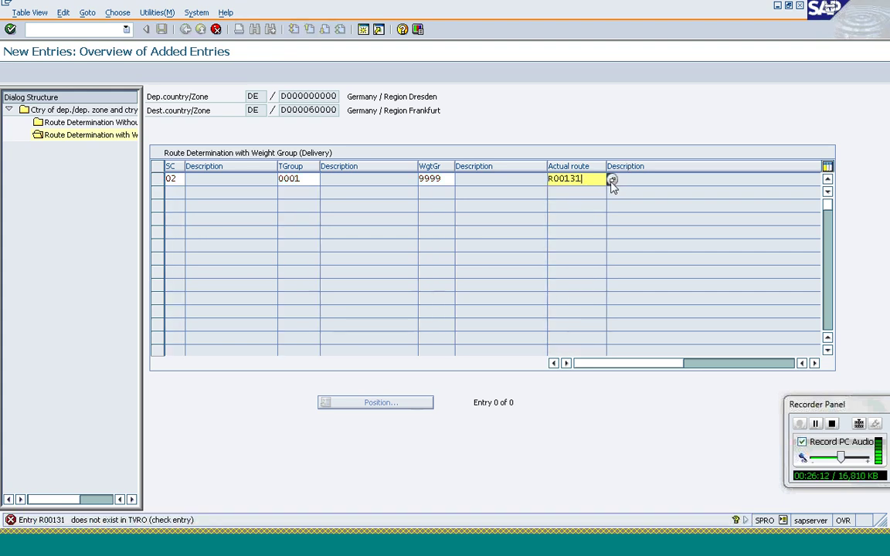
# - Set the new entry's actual route to 000034 (East-west Route) and check its departure and destination zones
pyautogui.click(611, 182)
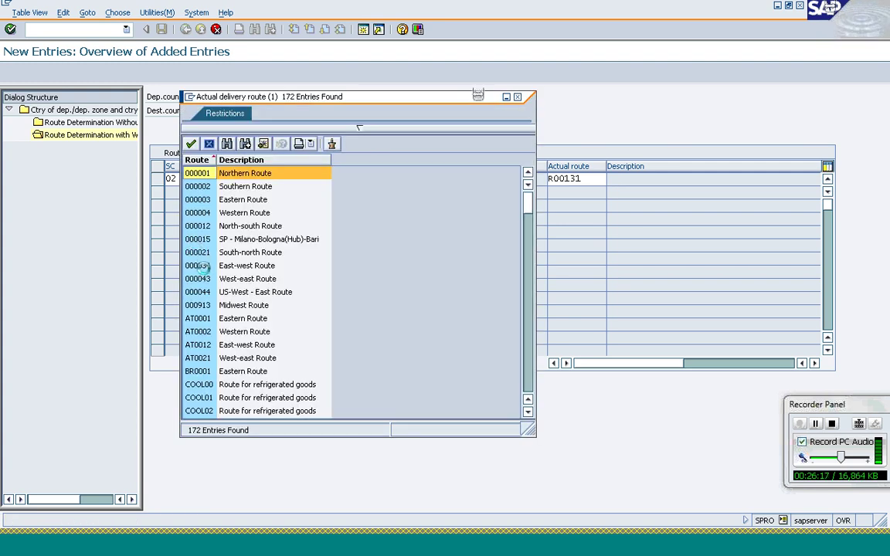
pyautogui.press('Escape')
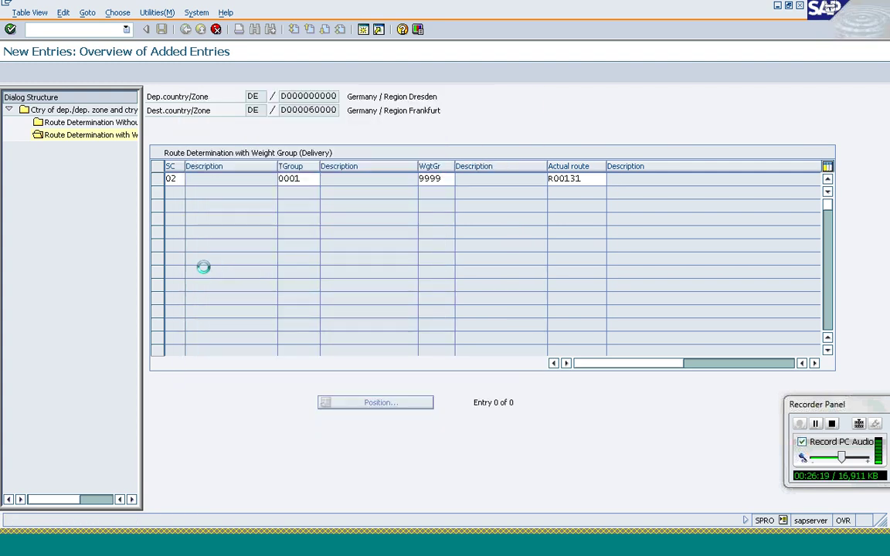
pyautogui.press('Return')
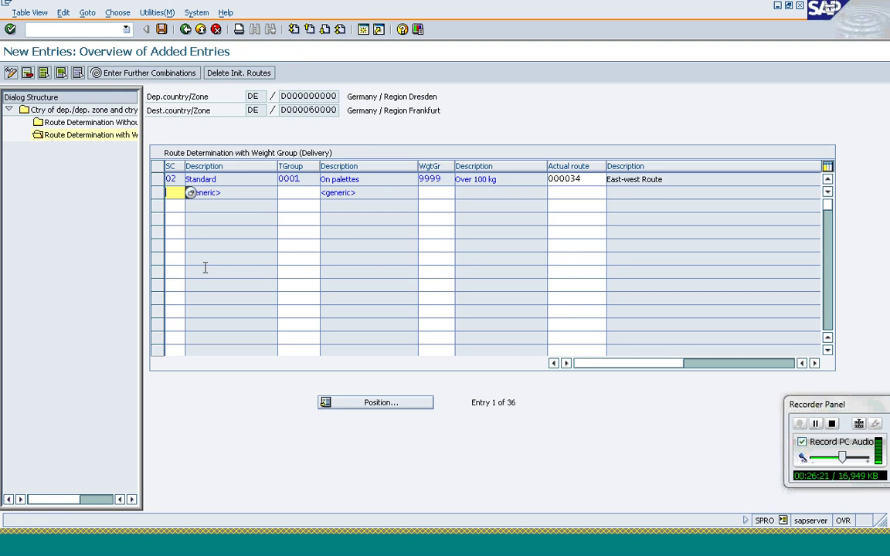
pyautogui.click(575, 179)
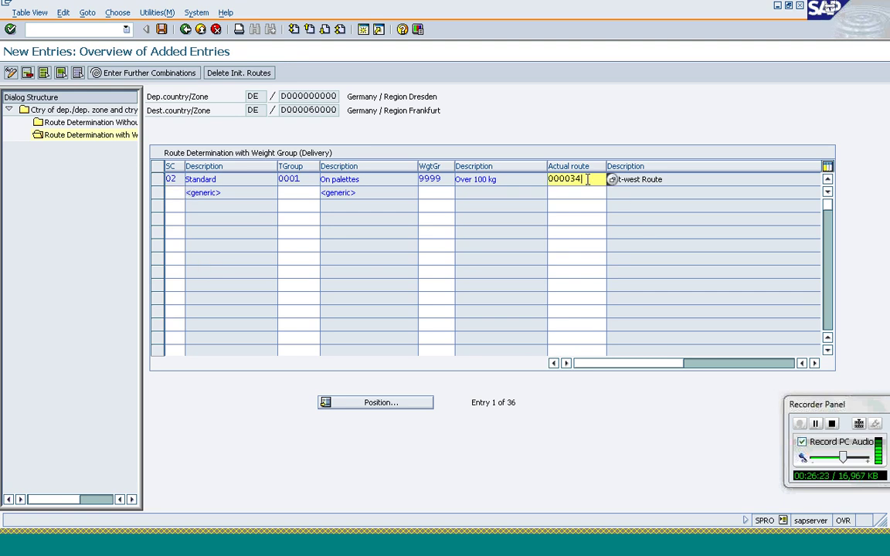
pyautogui.click(296, 95)
pyautogui.click(292, 109)
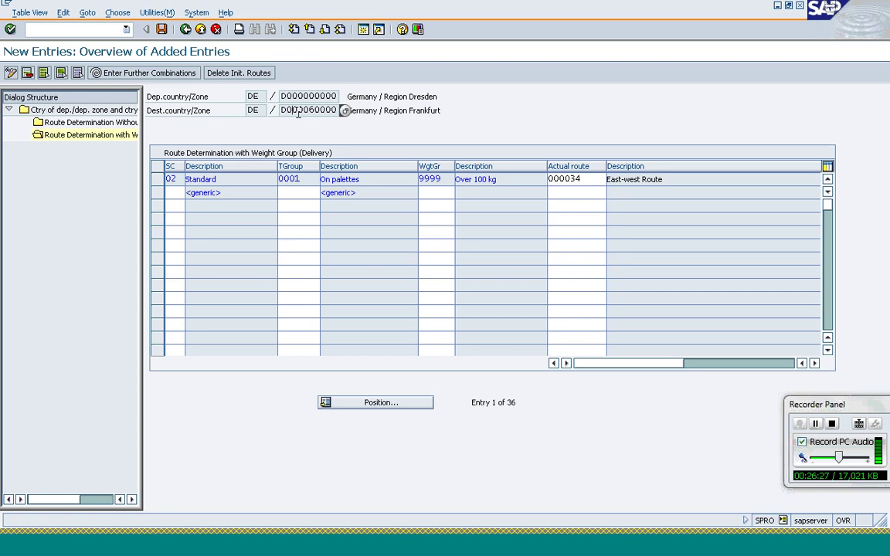
# - Review the new entry's shipping condition, transportation group, weight group and actual route
pyautogui.click(173, 183)
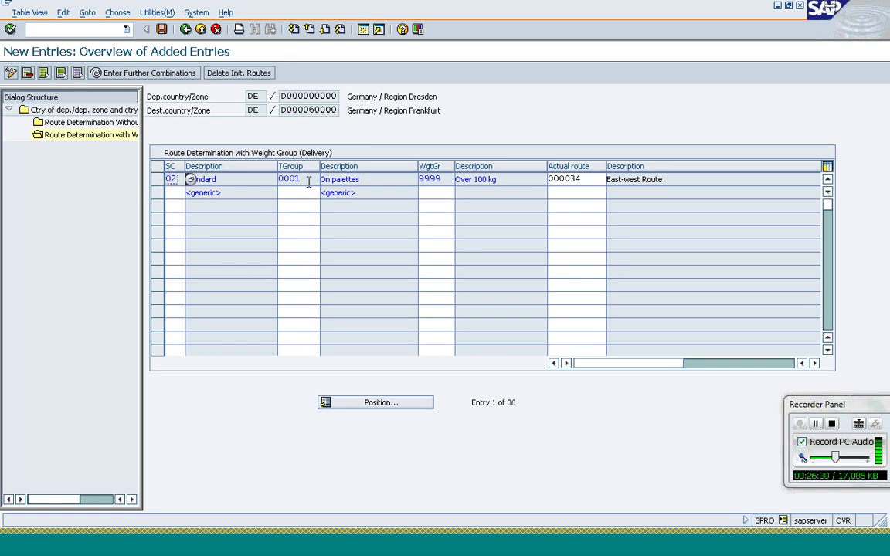
pyautogui.click(307, 179)
pyautogui.click(446, 179)
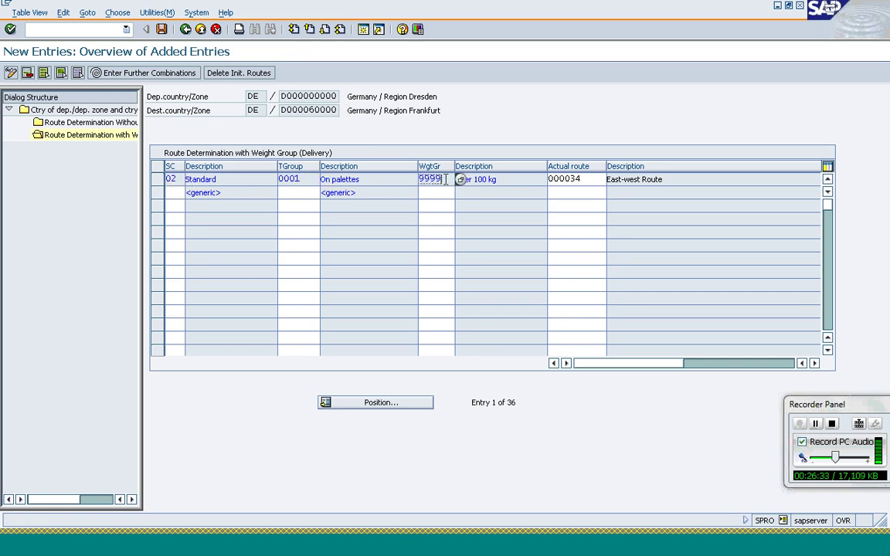
pyautogui.click(586, 178)
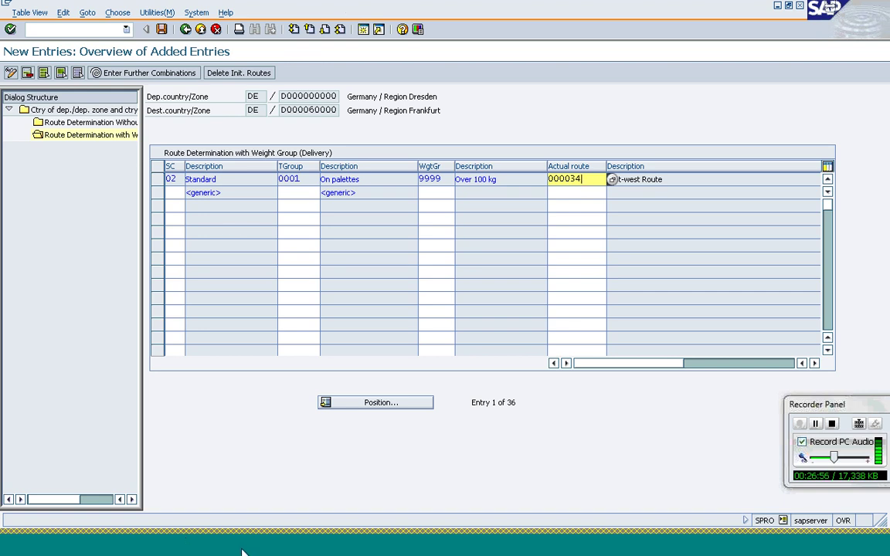
# - Switch to the sales order item's shipping data and check its plant, shipping point and proposed route
pyautogui.moveTo(242, 552)
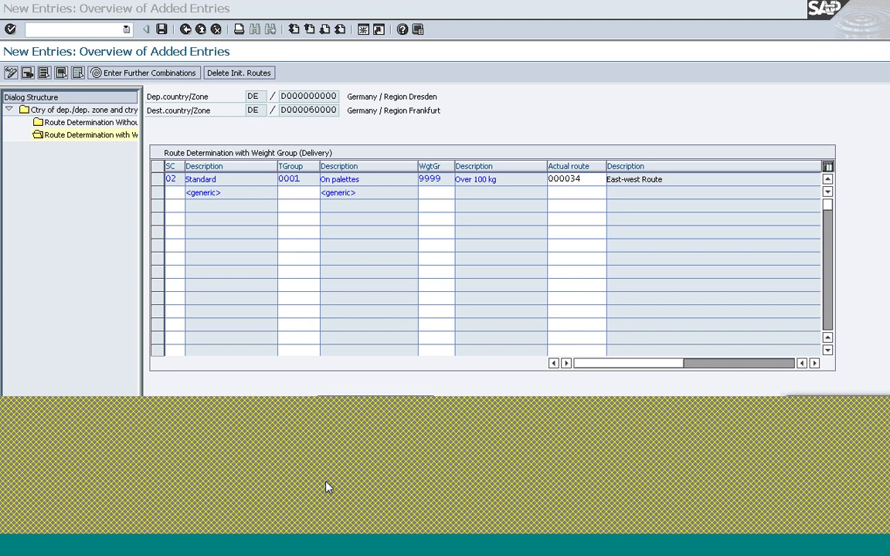
pyautogui.click(326, 487)
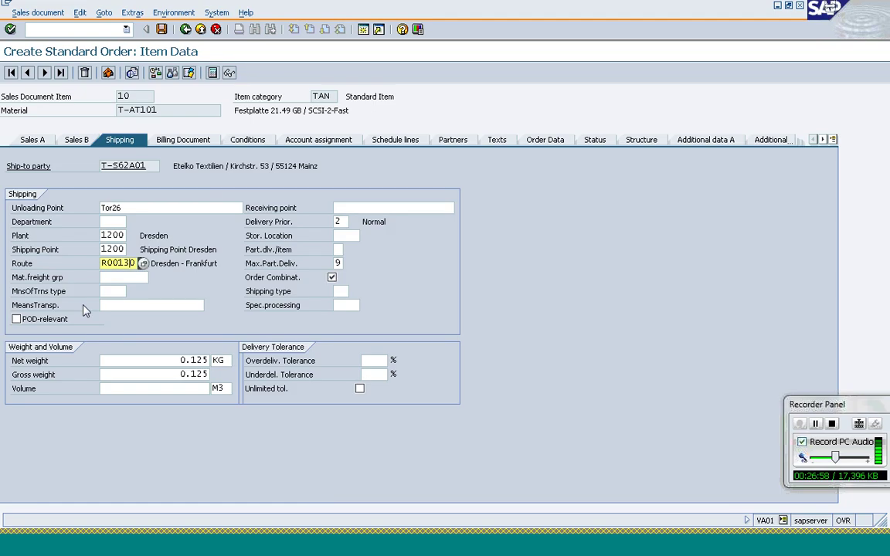
pyautogui.click(104, 236)
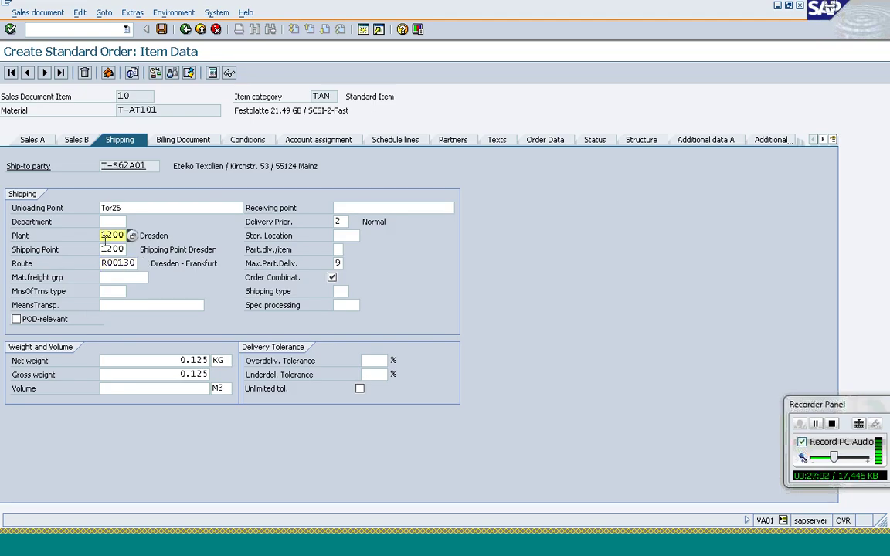
pyautogui.click(105, 246)
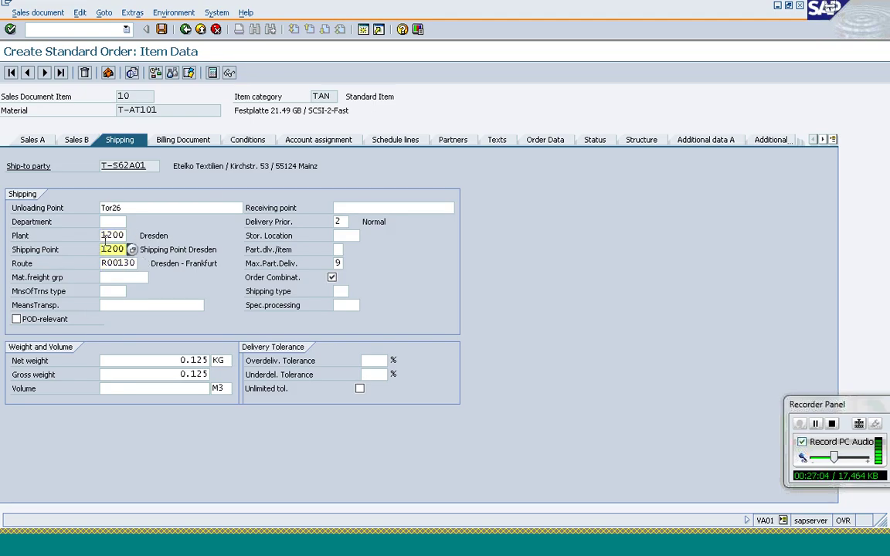
pyautogui.press('Tab')
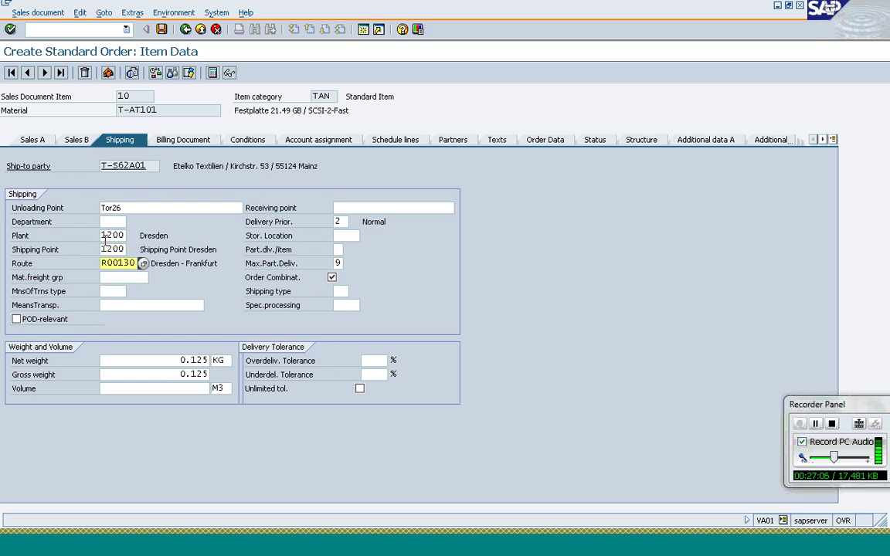
# - Exit route determination maintenance and open Assign Shipping Points under Shipping Point and Goods Receiving Point Determination
pyautogui.click(186, 34)
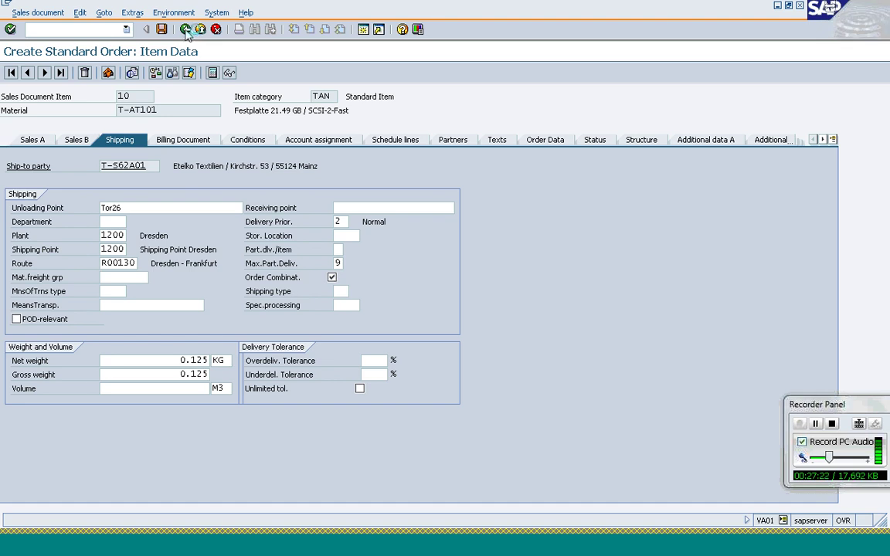
pyautogui.click(186, 29)
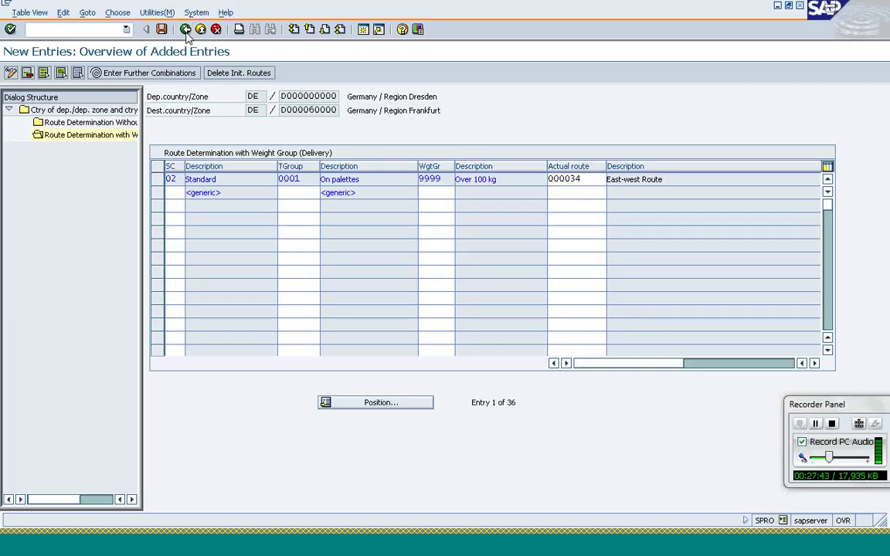
pyautogui.click(186, 29)
pyautogui.click(185, 29)
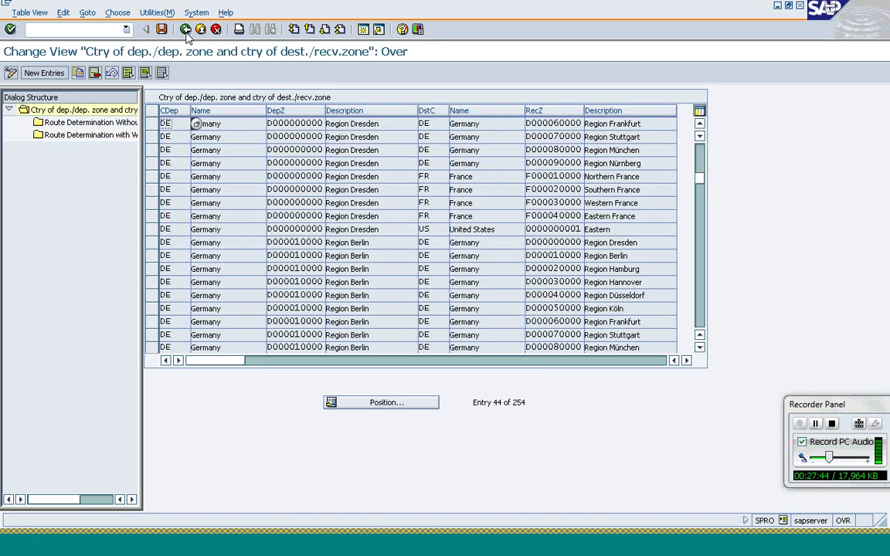
pyautogui.click(185, 30)
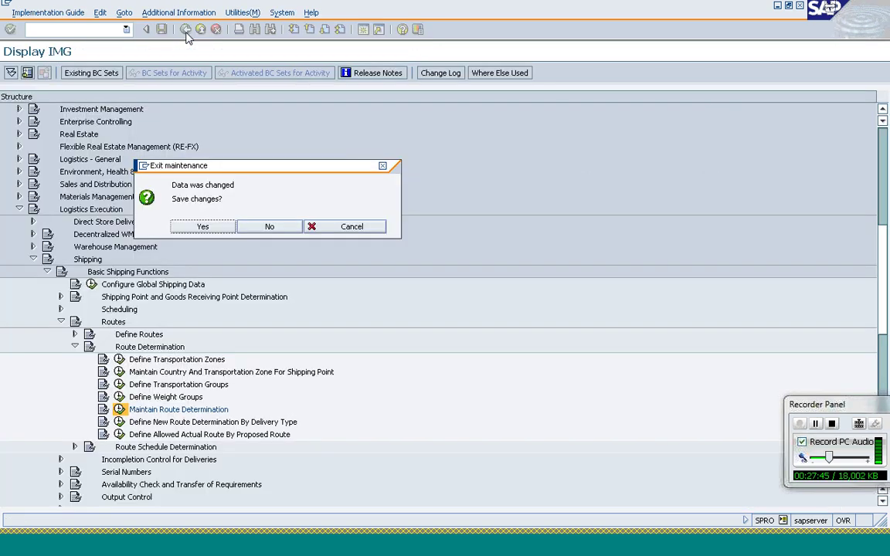
pyautogui.click(61, 298)
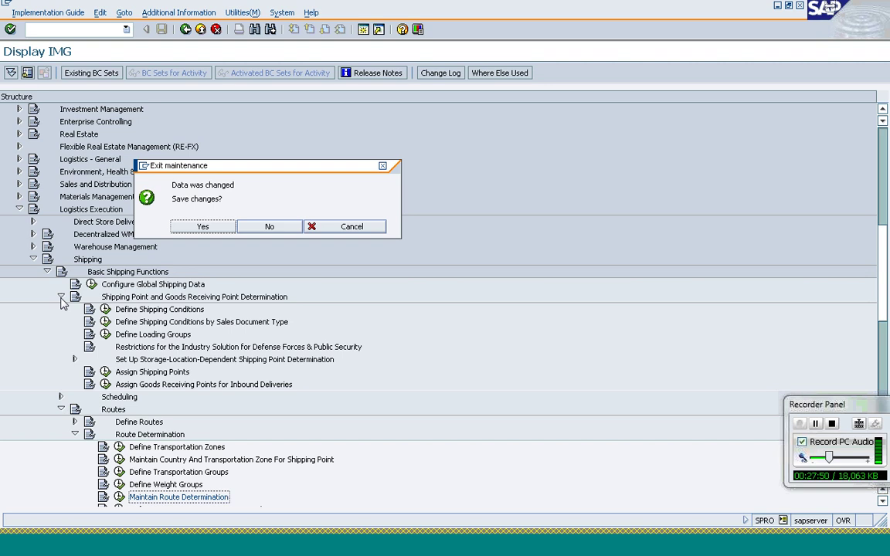
pyautogui.click(105, 373)
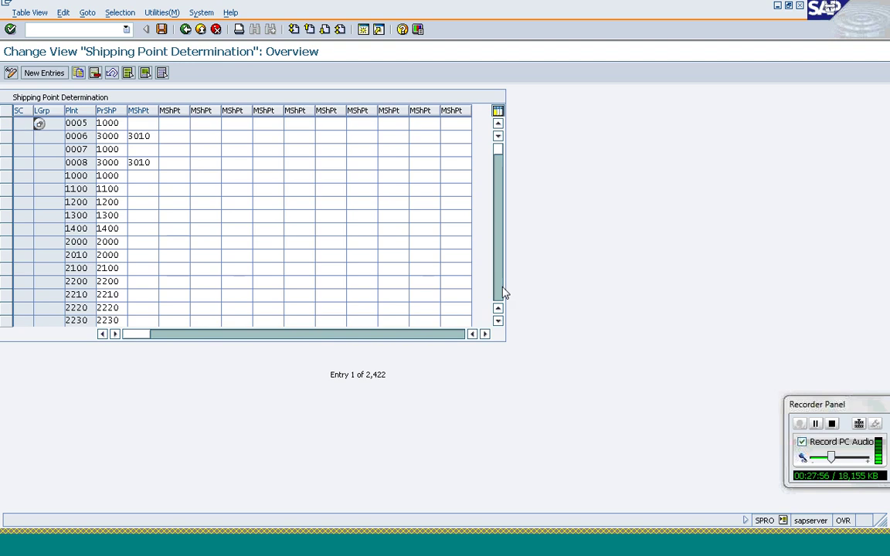
# - Look through the shipping point determination entries for shipping condition 01
pyautogui.click(499, 292)
pyautogui.click(499, 291)
pyautogui.click(499, 292)
pyautogui.click(499, 292)
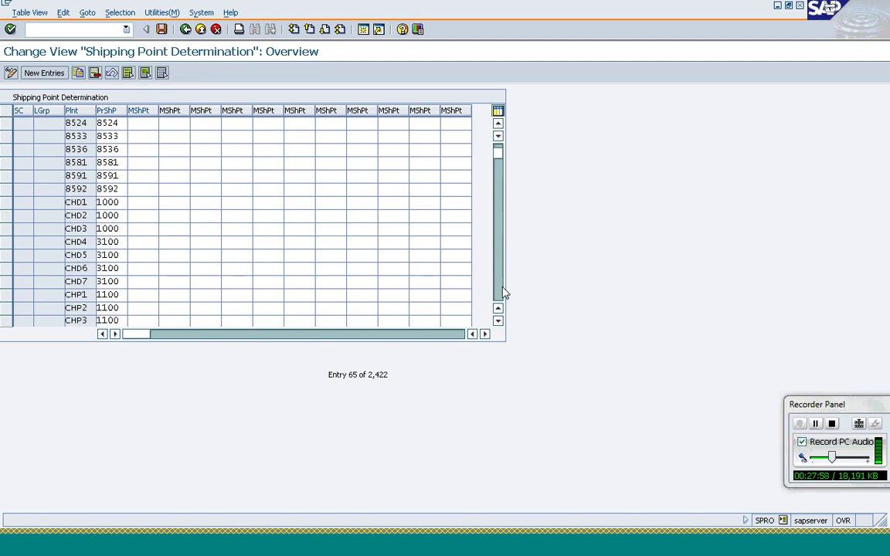
pyautogui.click(499, 291)
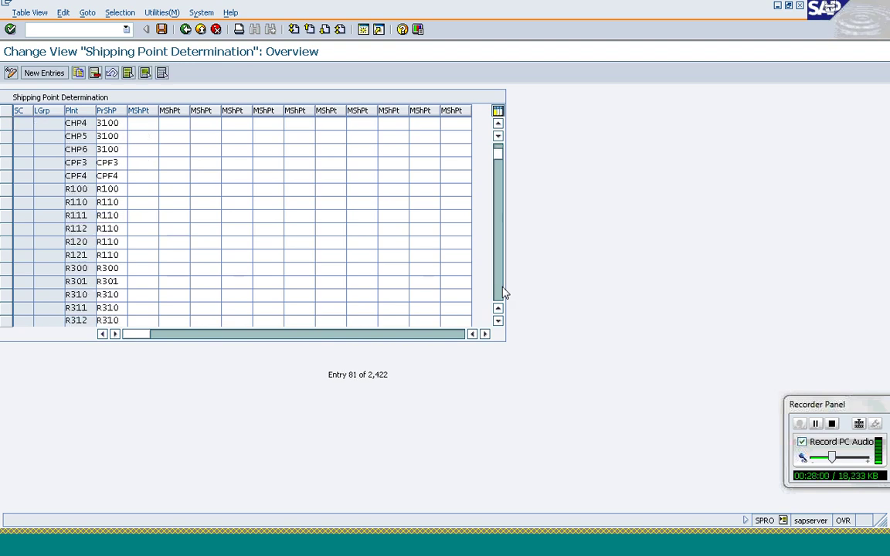
pyautogui.click(499, 292)
pyautogui.click(499, 292)
pyautogui.click(499, 292)
pyautogui.click(499, 292)
pyautogui.click(499, 292)
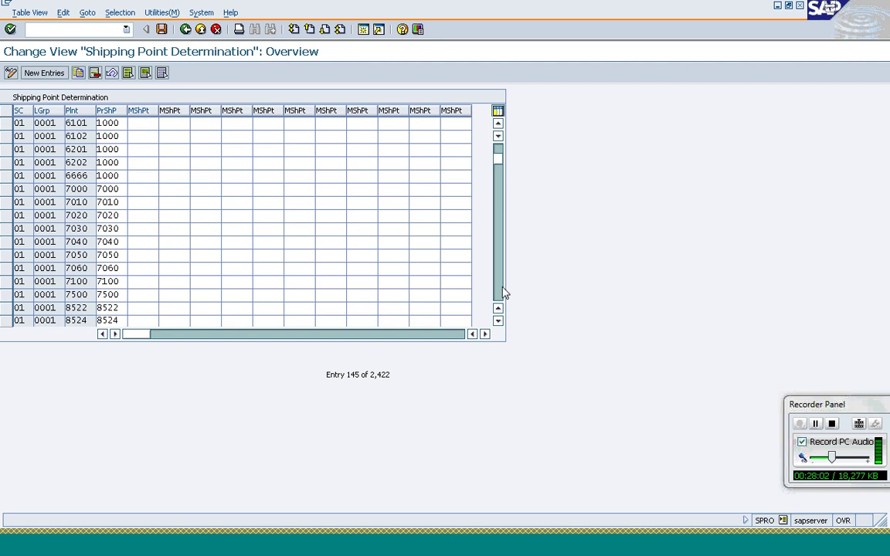
pyautogui.click(498, 292)
pyautogui.click(499, 292)
pyautogui.click(499, 292)
pyautogui.click(499, 292)
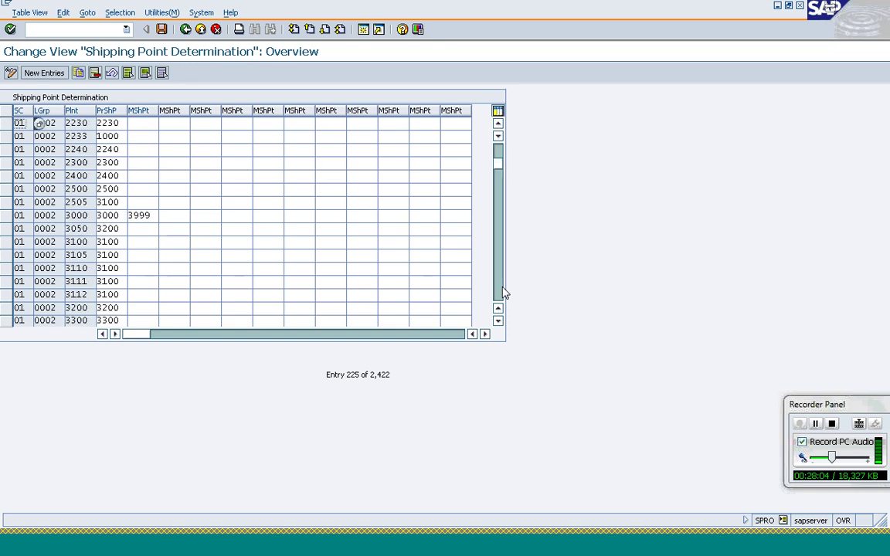
pyautogui.click(499, 292)
# - Switch to the customer master and check the shipping condition in the customer's sales area shipping data
pyautogui.click(239, 536)
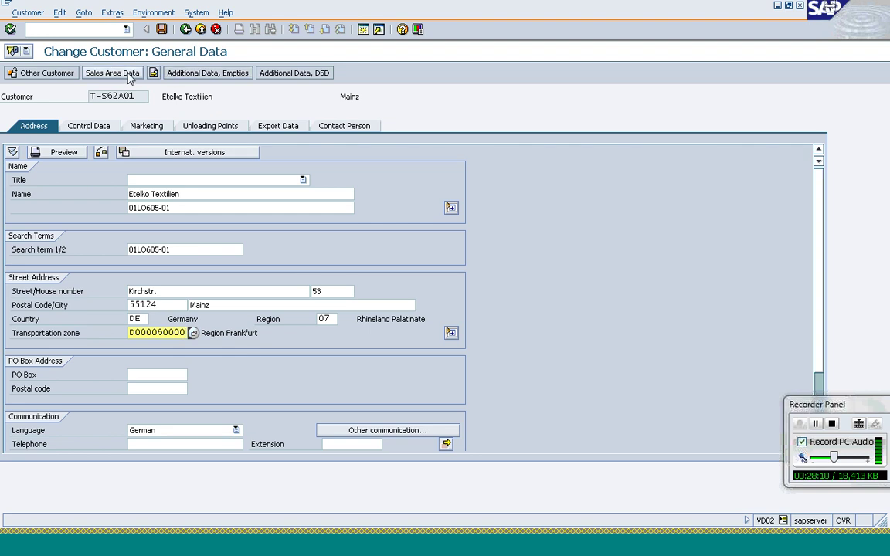
pyautogui.click(128, 75)
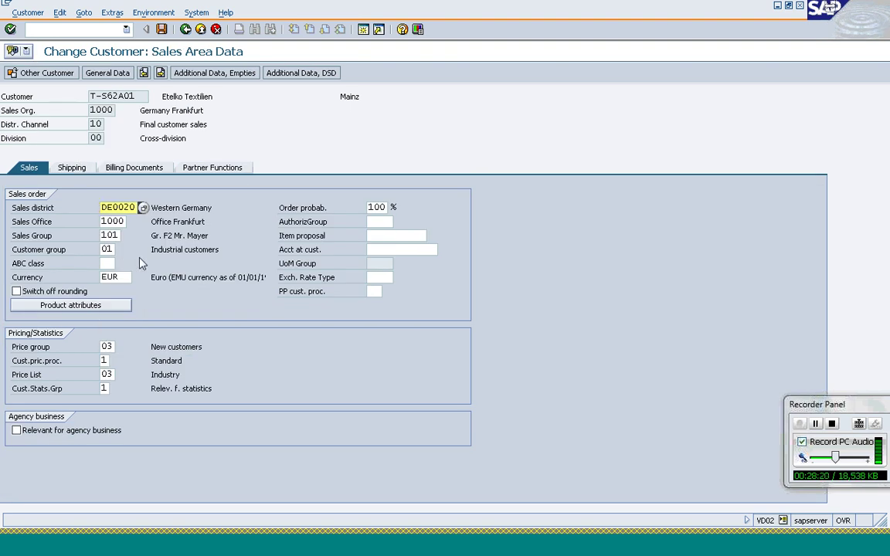
pyautogui.click(70, 169)
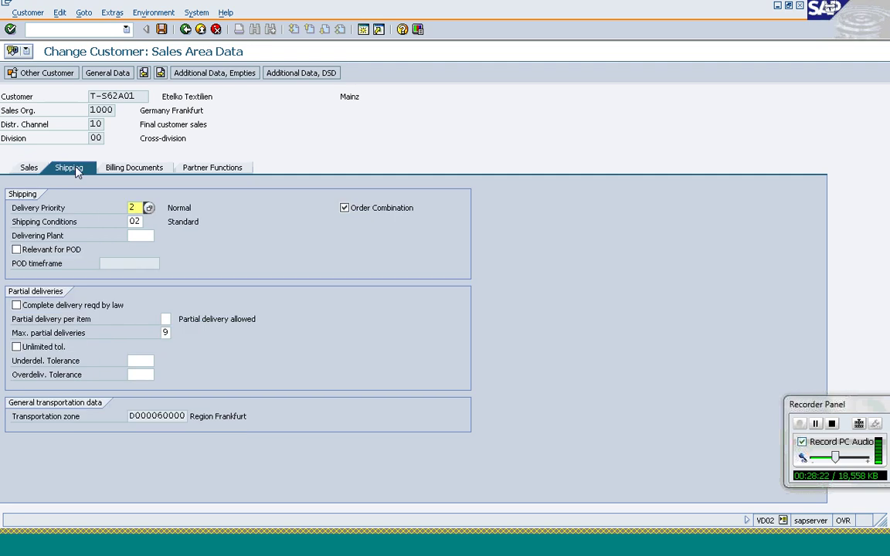
pyautogui.press('Tab')
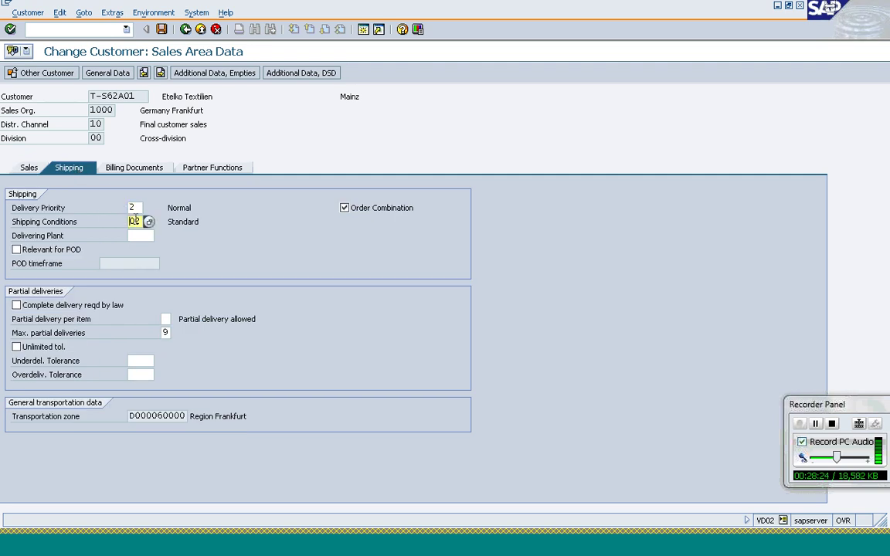
# - Return to the shipping point determination table and find shipping condition 02, loading group 0003 and plant 1200
pyautogui.moveTo(236, 548)
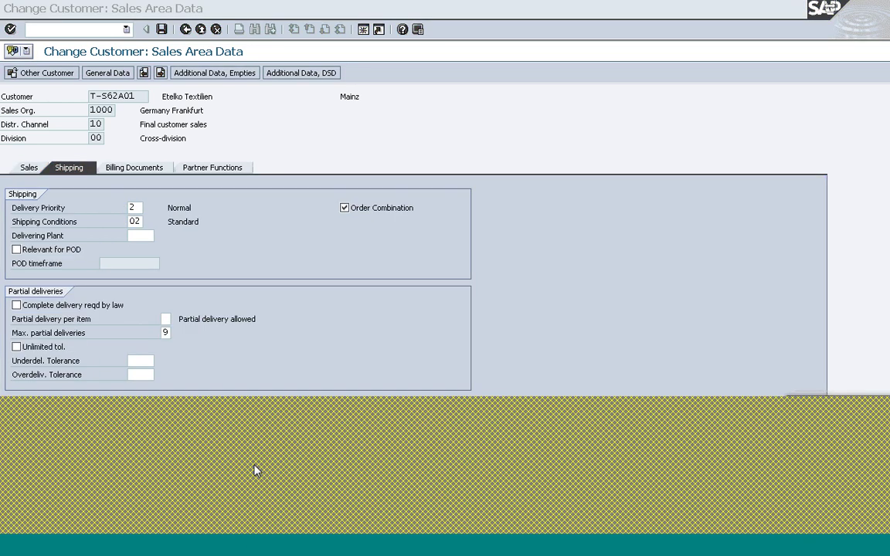
pyautogui.click(232, 463)
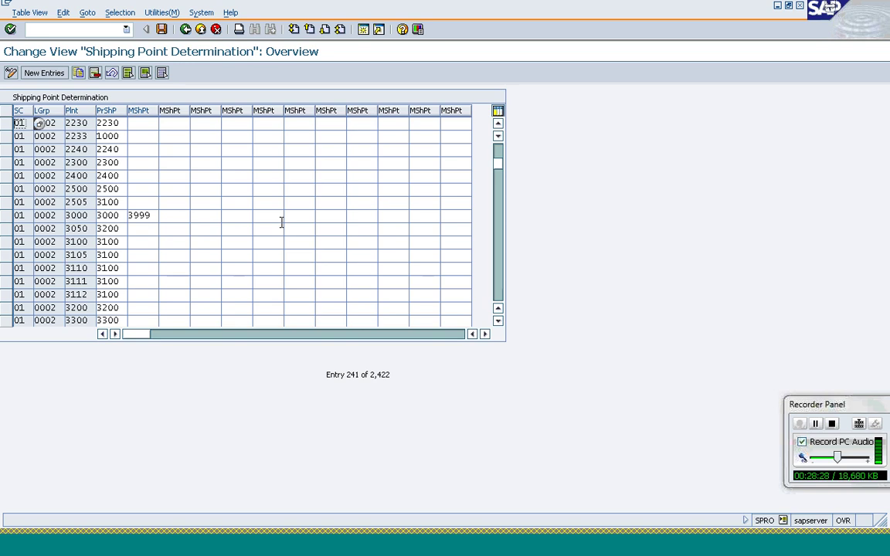
pyautogui.click(497, 268)
pyautogui.click(498, 268)
pyautogui.click(497, 267)
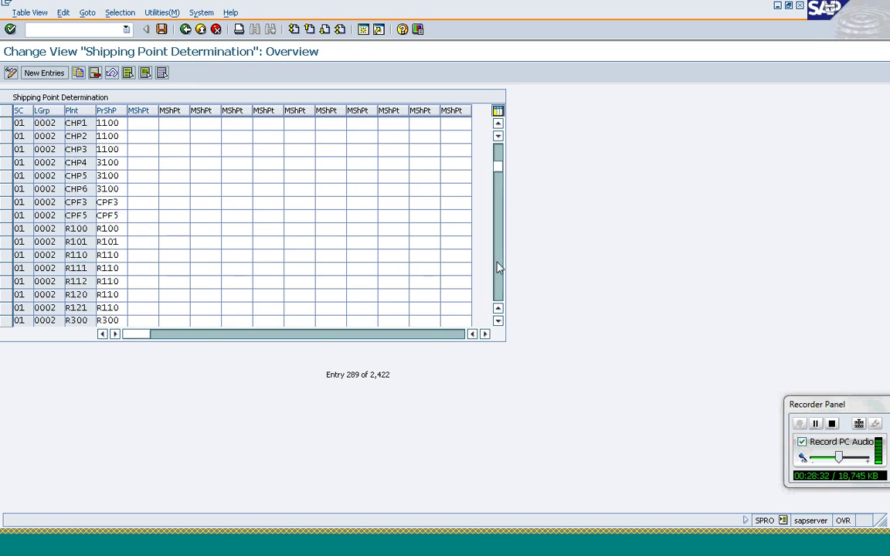
pyautogui.click(497, 267)
pyautogui.click(497, 267)
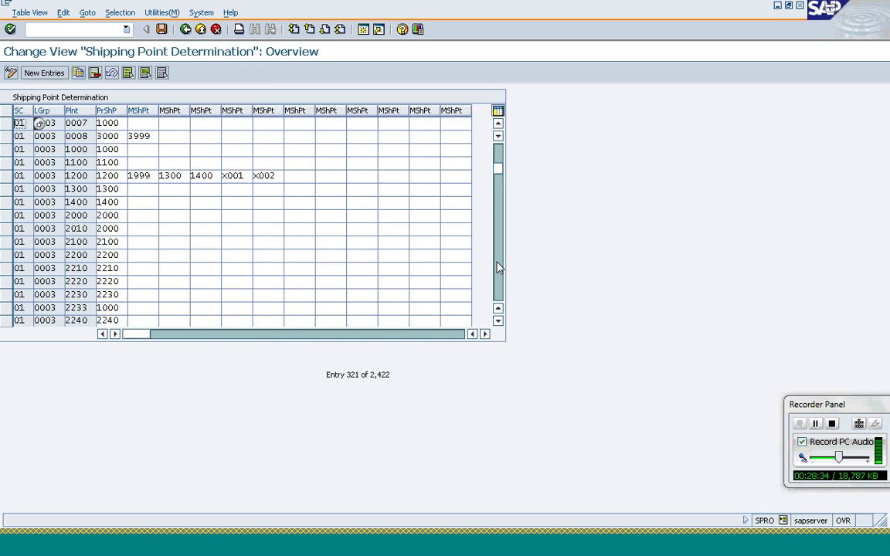
pyautogui.click(497, 267)
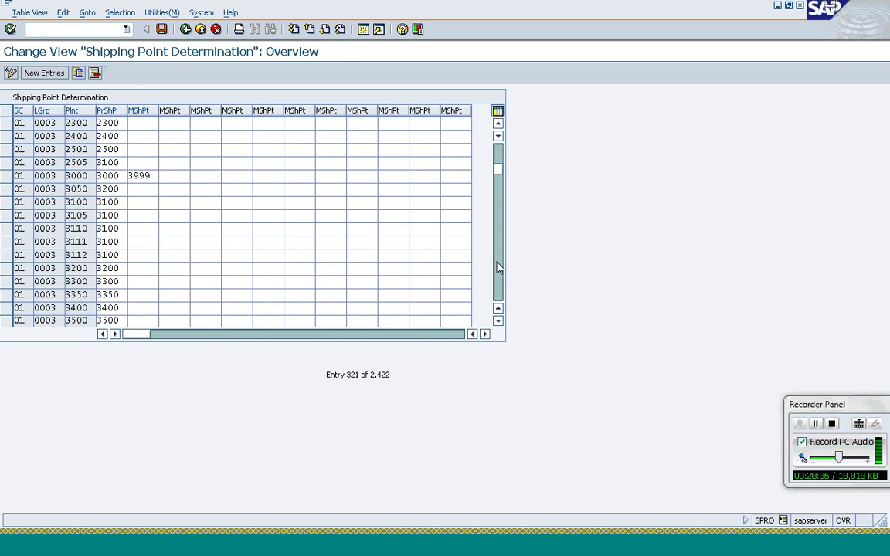
pyautogui.click(497, 268)
pyautogui.click(497, 268)
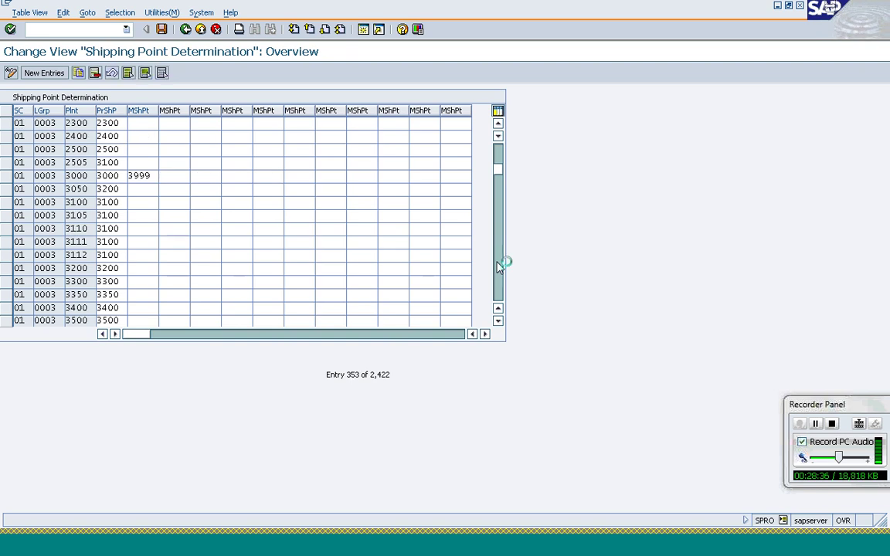
pyautogui.click(497, 267)
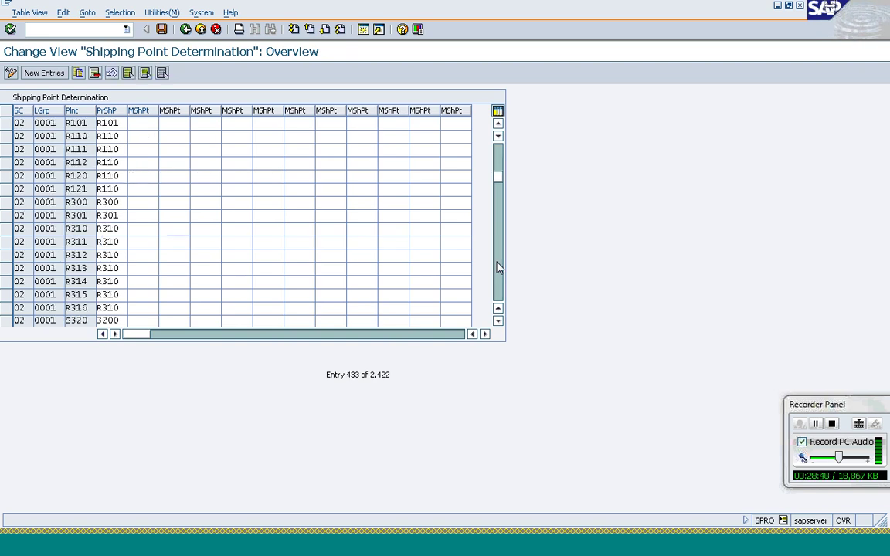
pyautogui.click(498, 267)
pyautogui.click(497, 267)
pyautogui.click(497, 267)
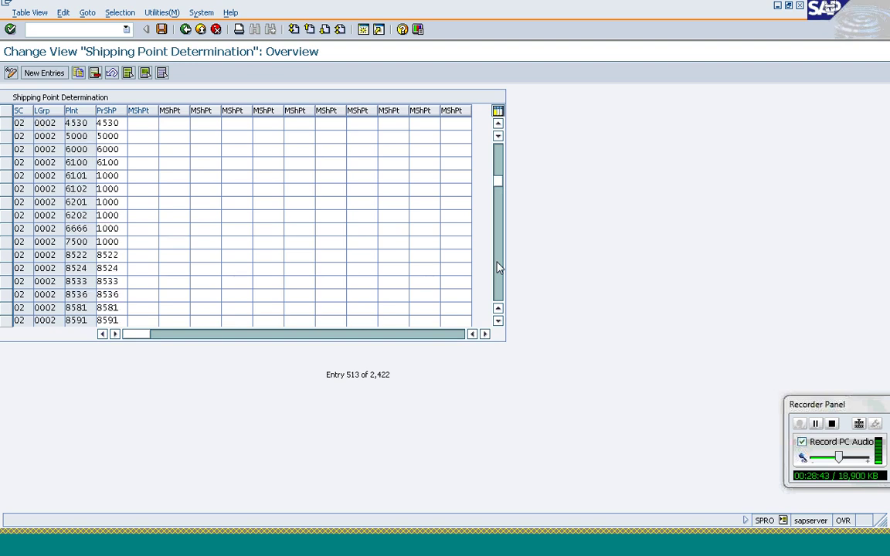
pyautogui.click(498, 267)
pyautogui.click(497, 267)
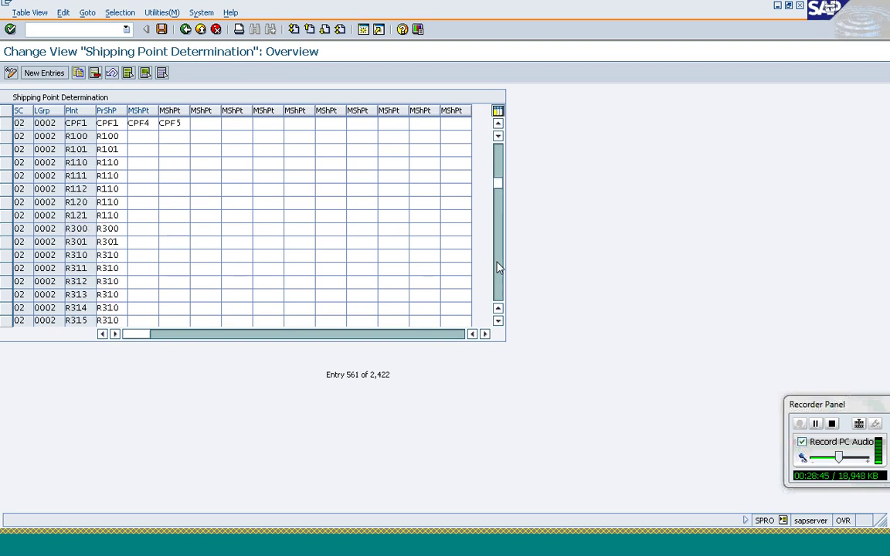
pyautogui.click(497, 267)
pyautogui.click(497, 267)
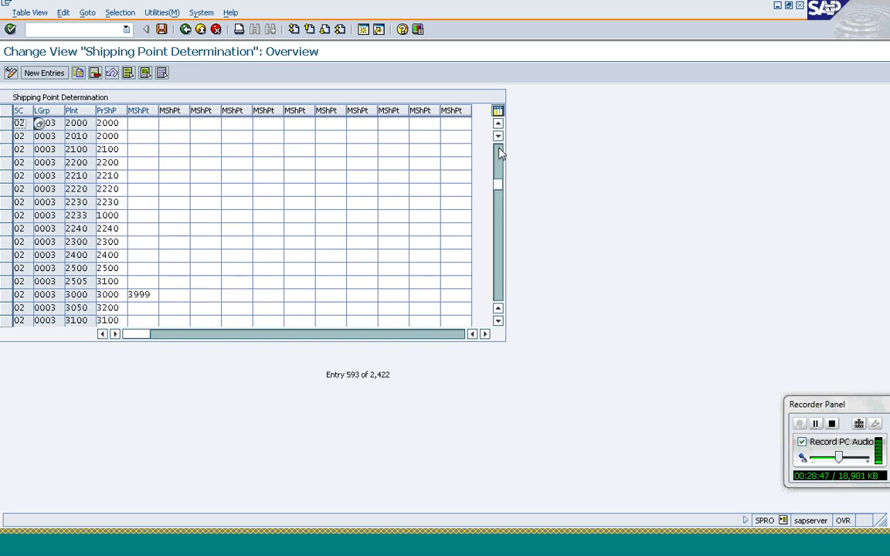
pyautogui.click(498, 160)
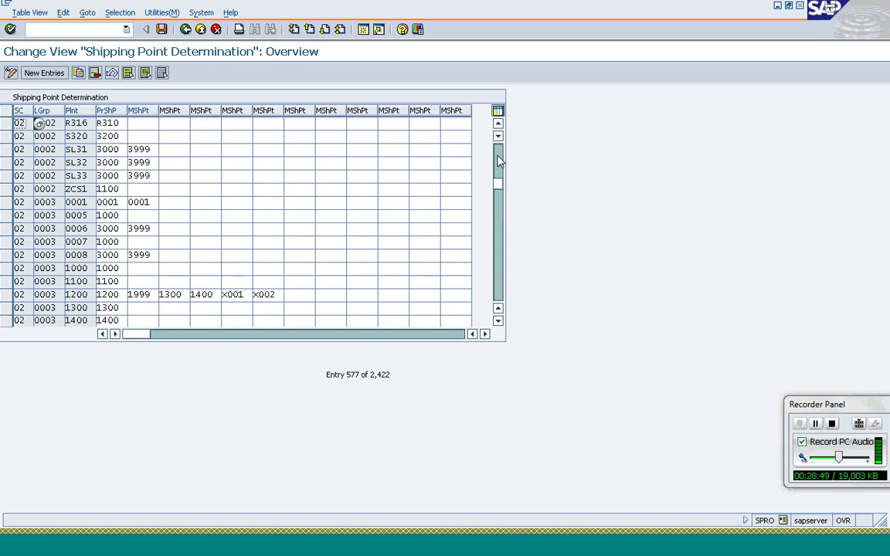
# - Select the entry for plant 1200 and examine its shipping condition, loading group and plant
pyautogui.click(7, 297)
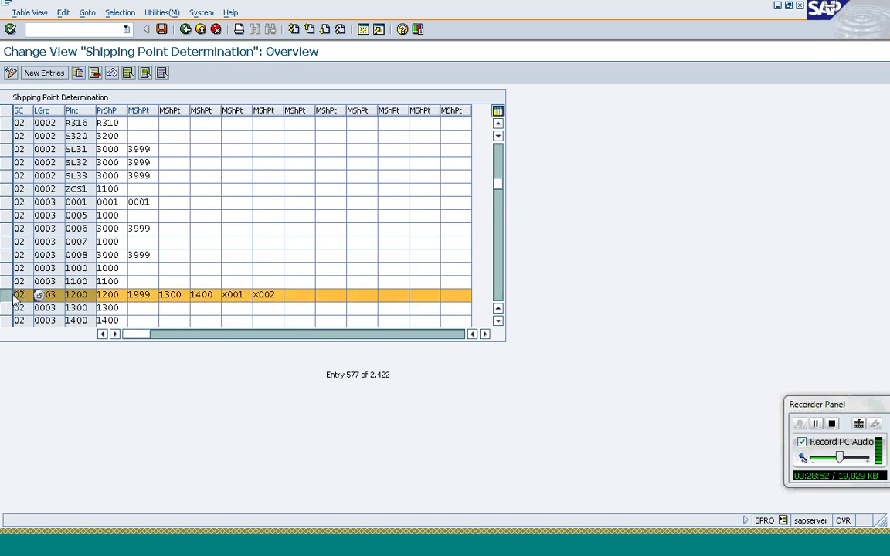
pyautogui.click(19, 295)
pyautogui.click(54, 294)
pyautogui.click(91, 294)
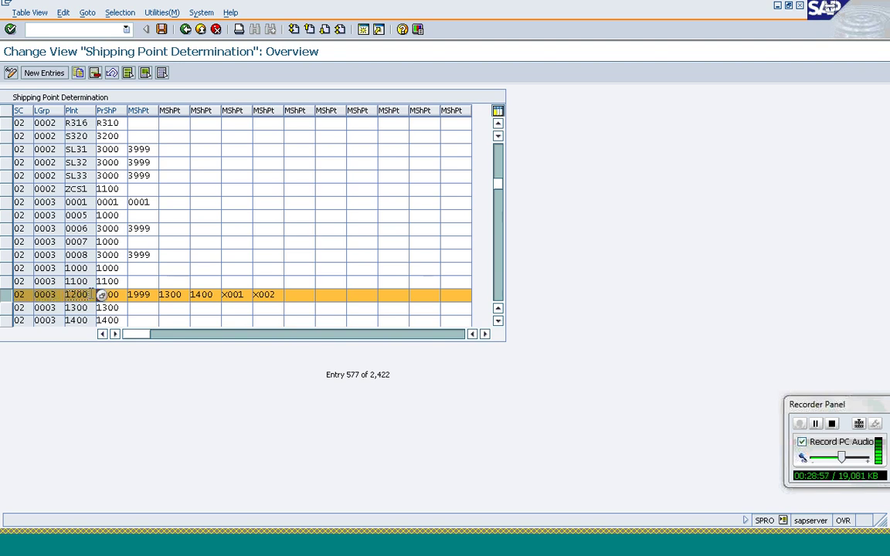
# - Check the proposed and manual shipping points of the plant 1200 entry, then save and leave the shipping point determination table
pyautogui.click(121, 294)
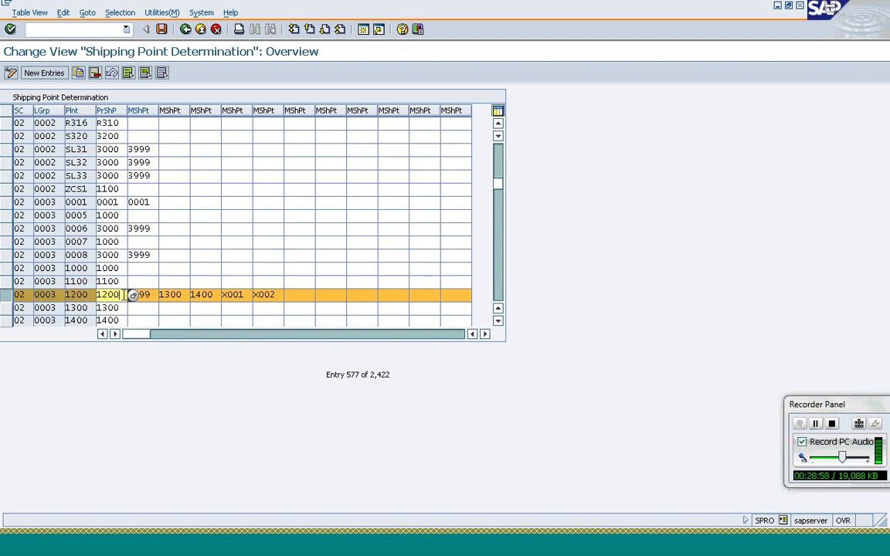
pyautogui.click(179, 296)
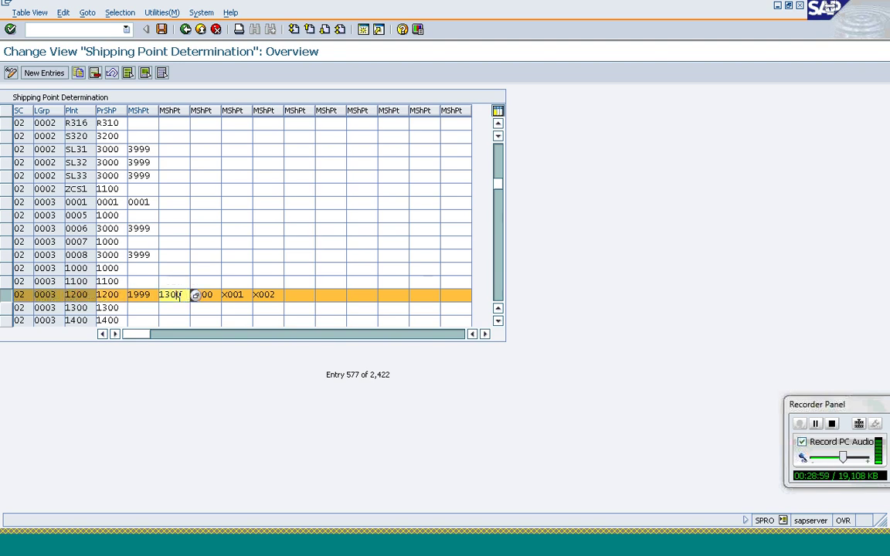
pyautogui.click(161, 29)
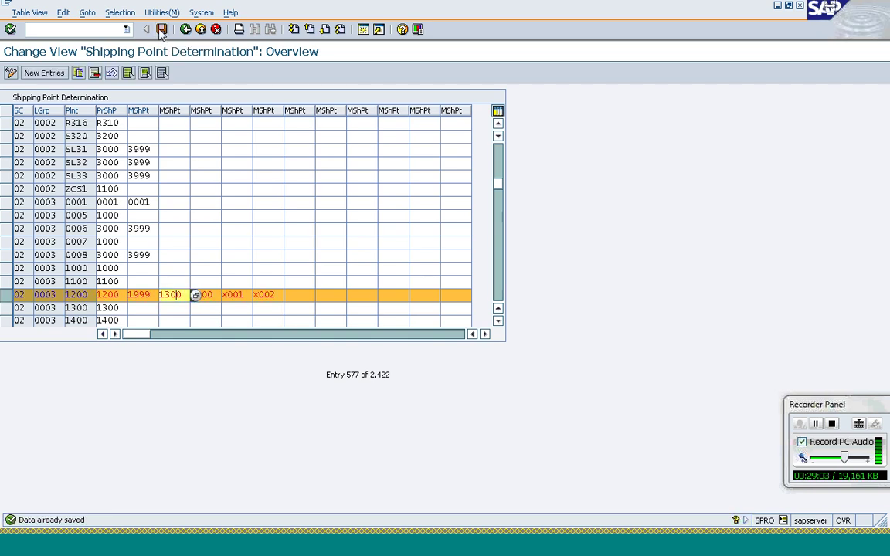
pyautogui.click(186, 30)
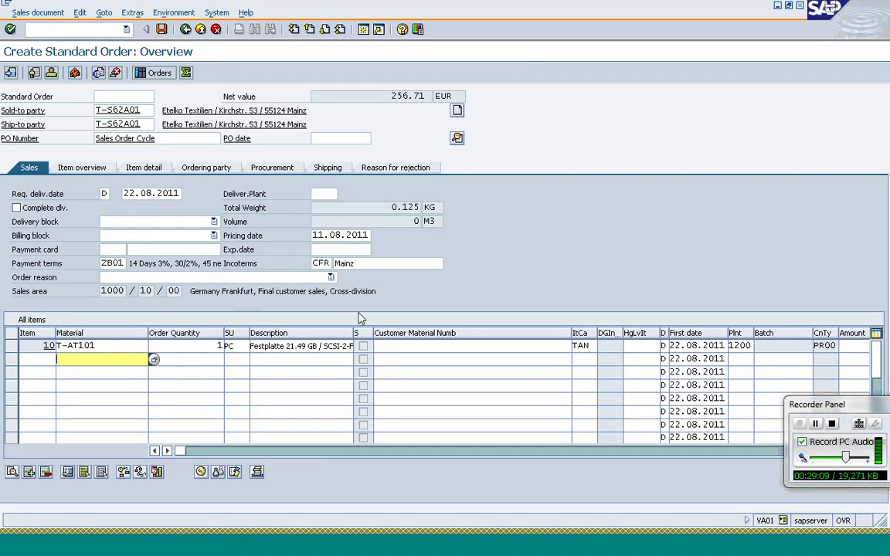
# - Abandon the open sales order and start a new standard order with VA01 for sales area 1000/10/00
pyautogui.click(85, 33)
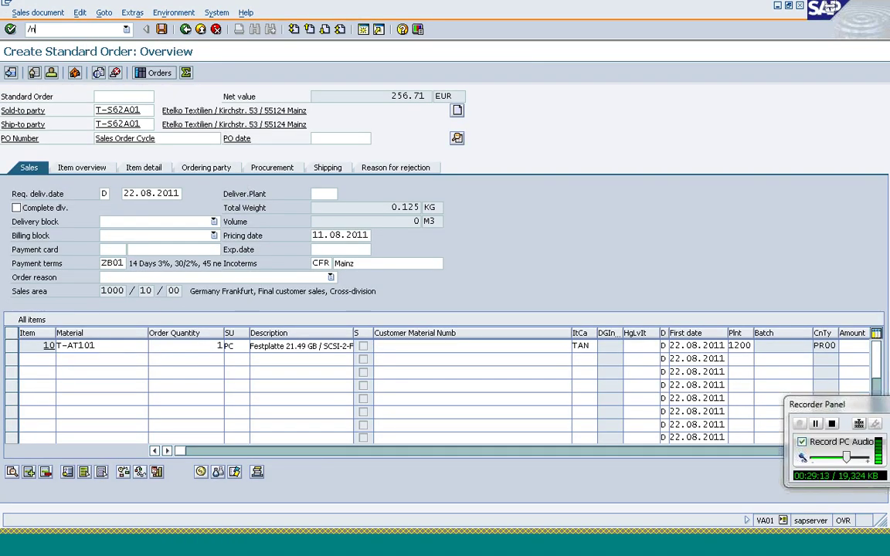
pyautogui.press('Return')
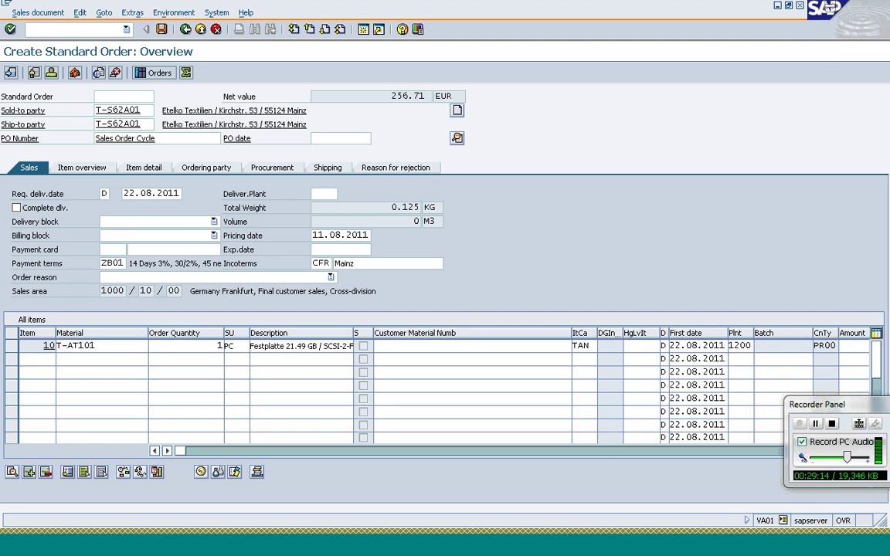
pyautogui.write('va01')
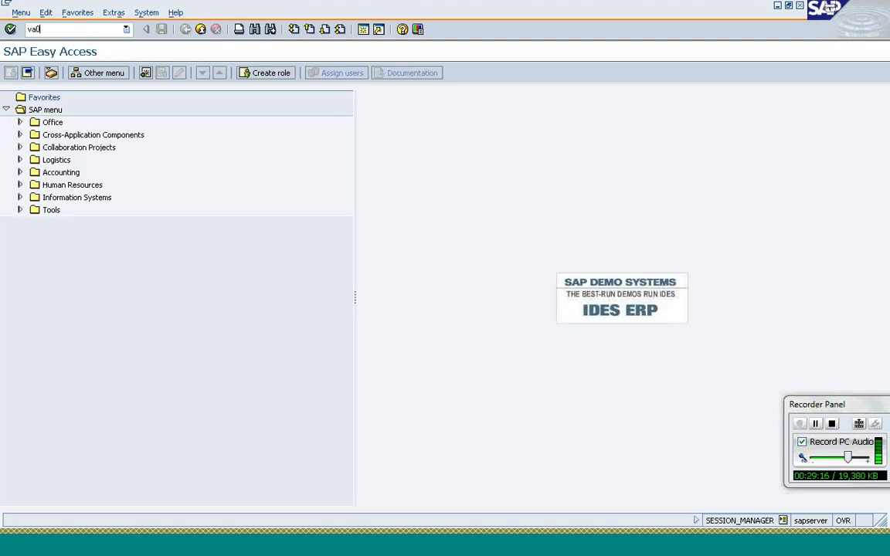
pyautogui.press('Return')
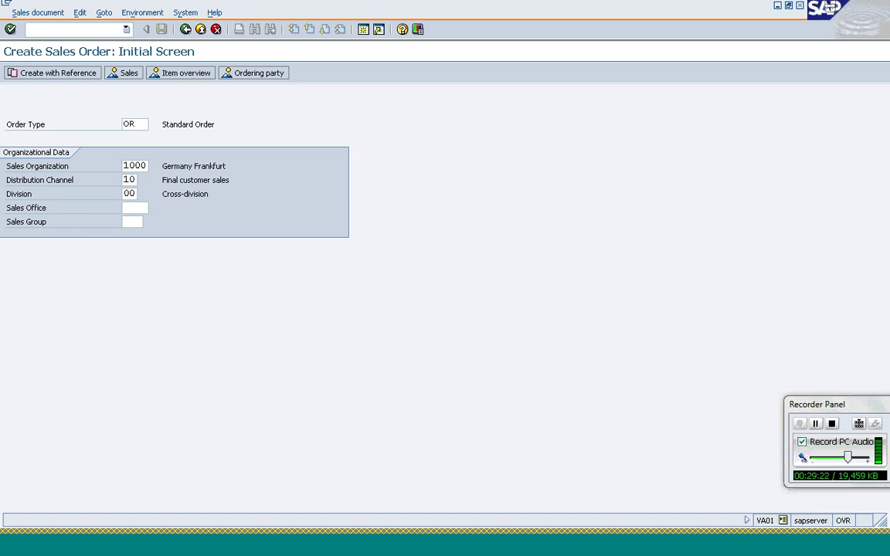
pyautogui.press('Return')
# - Enter the customer number as sold-to party and Sales Order Cycle as PO number in the order header
pyautogui.write('t-s62a01')
pyautogui.press('Tab')
pyautogui.press('Tab')
pyautogui.press('Down')
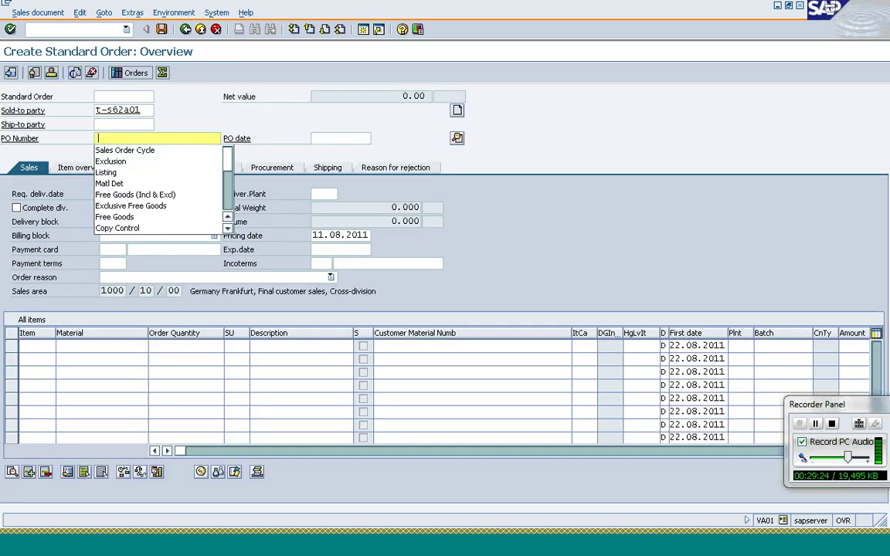
pyautogui.press('Return')
pyautogui.press('Return')
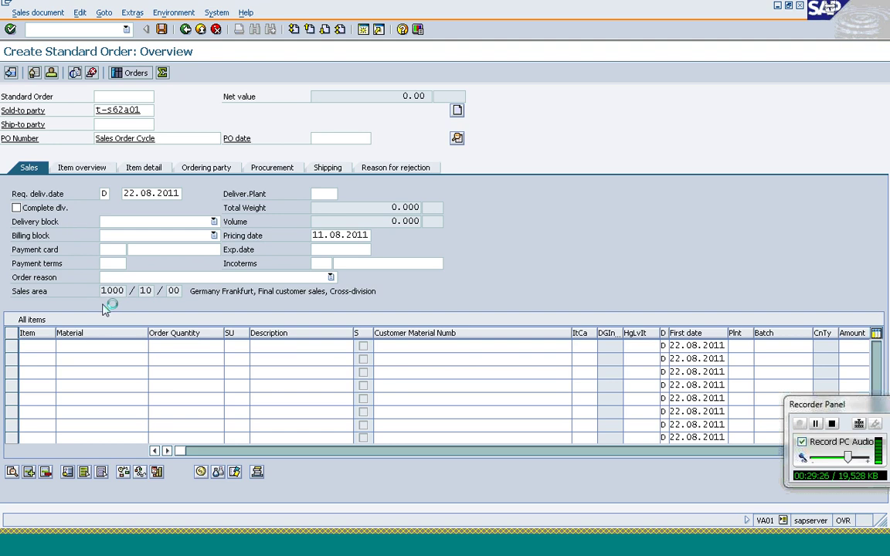
# - Add material T-AT101 with an order quantity of 10 as the order's first item
pyautogui.click(81, 347)
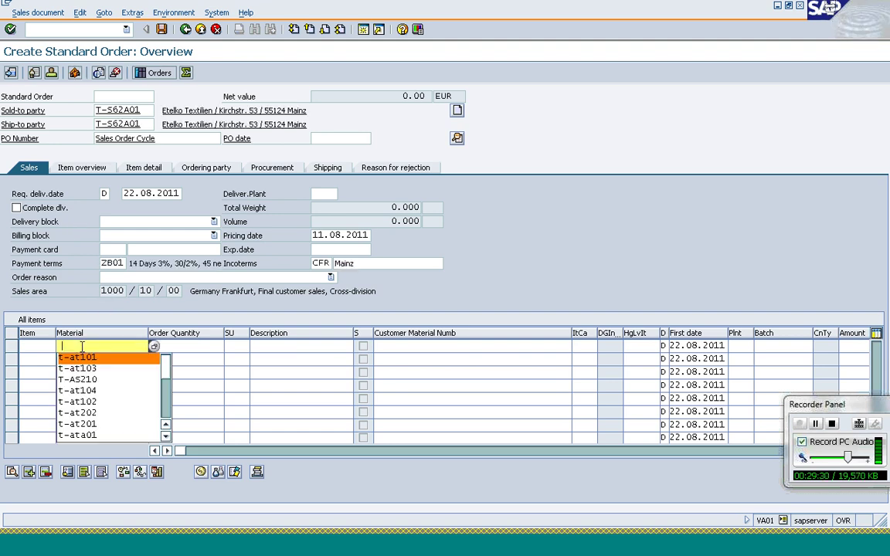
pyautogui.press('Return')
pyautogui.press('Tab')
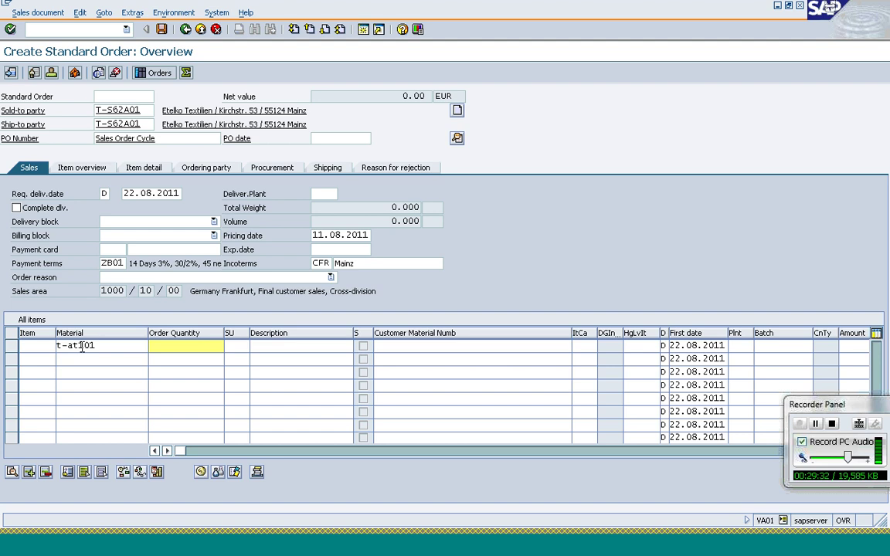
pyautogui.write('10')
pyautogui.click(82, 346)
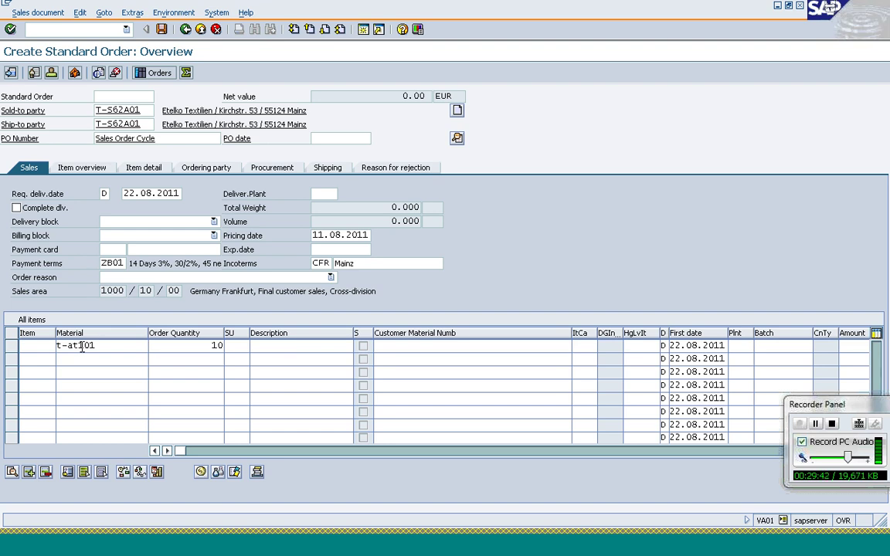
pyautogui.press('Return')
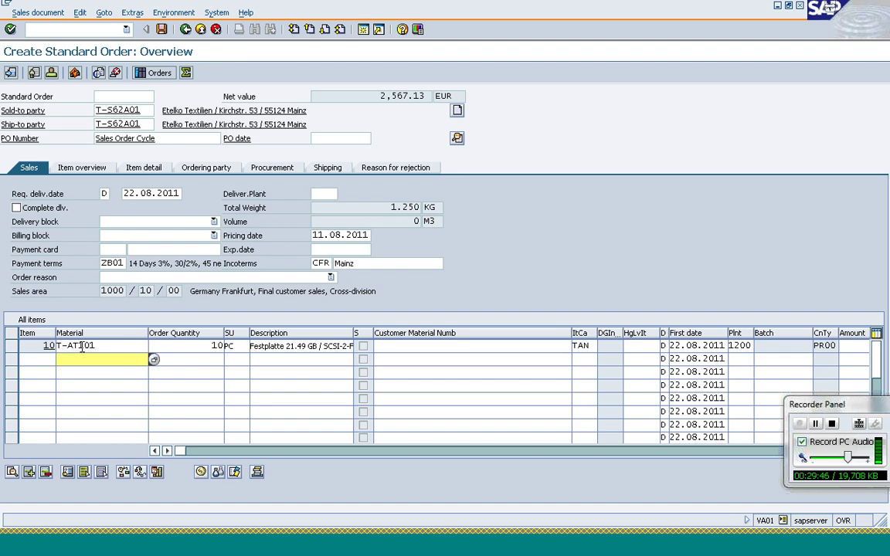
# - Check the shipping data of the T-AT101 item and its list of selectable shipping points, then return to the order overview
pyautogui.doubleClick(81, 346)
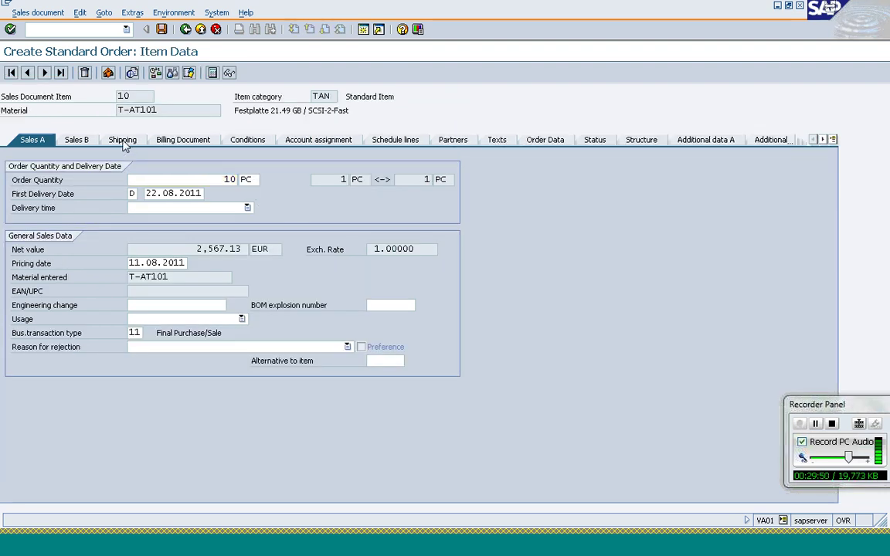
pyautogui.click(120, 140)
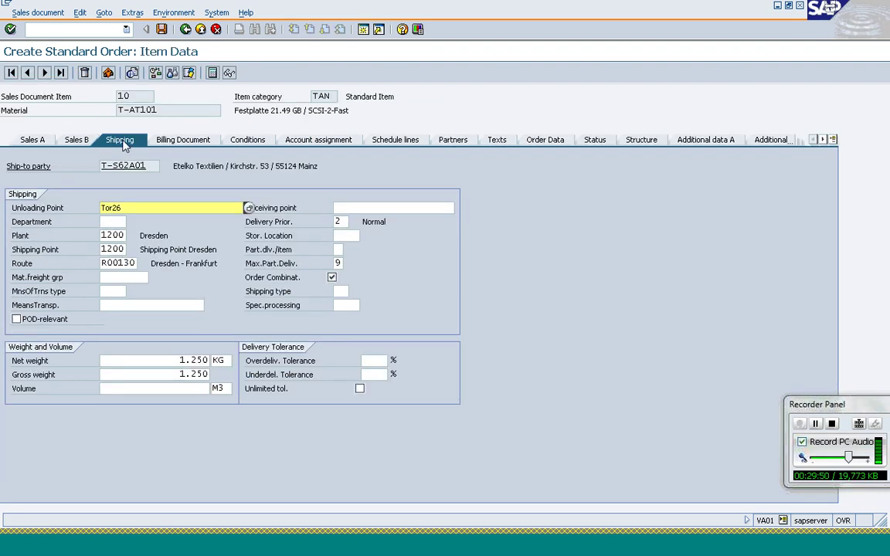
pyautogui.click(115, 249)
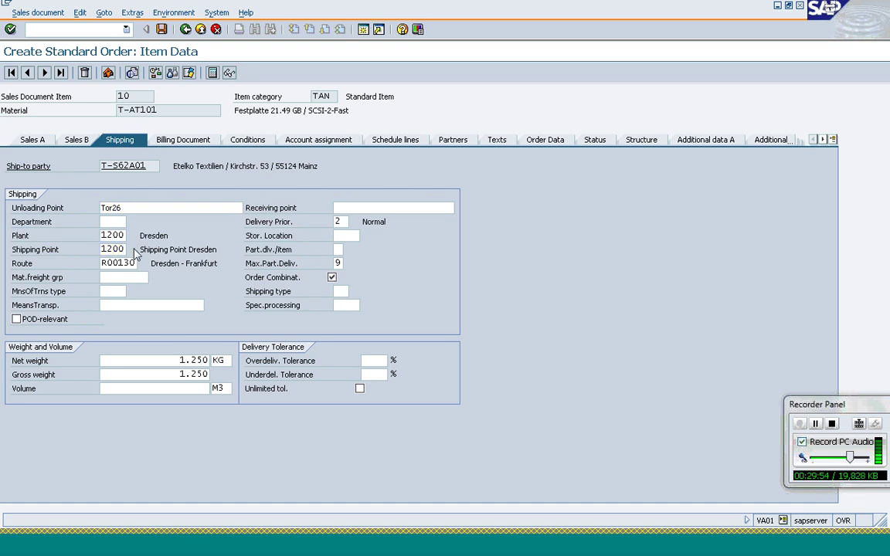
pyautogui.click(132, 250)
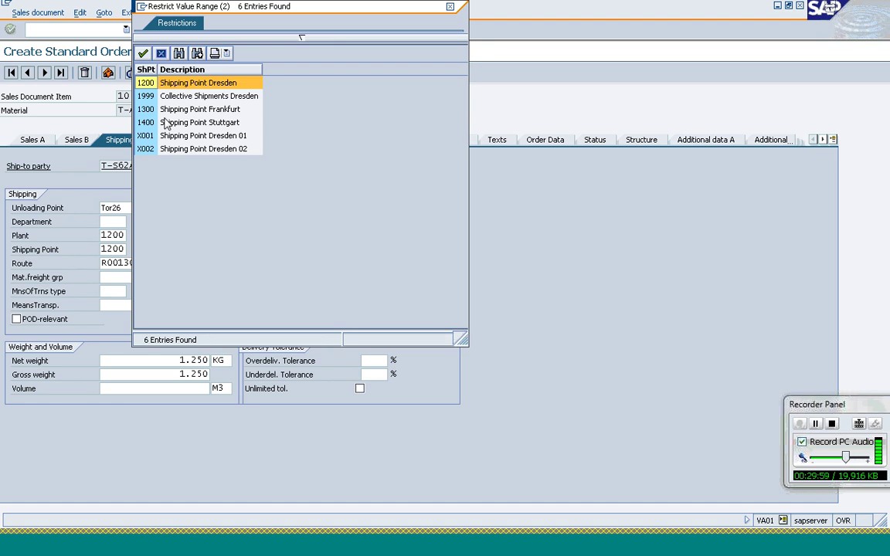
pyautogui.click(161, 52)
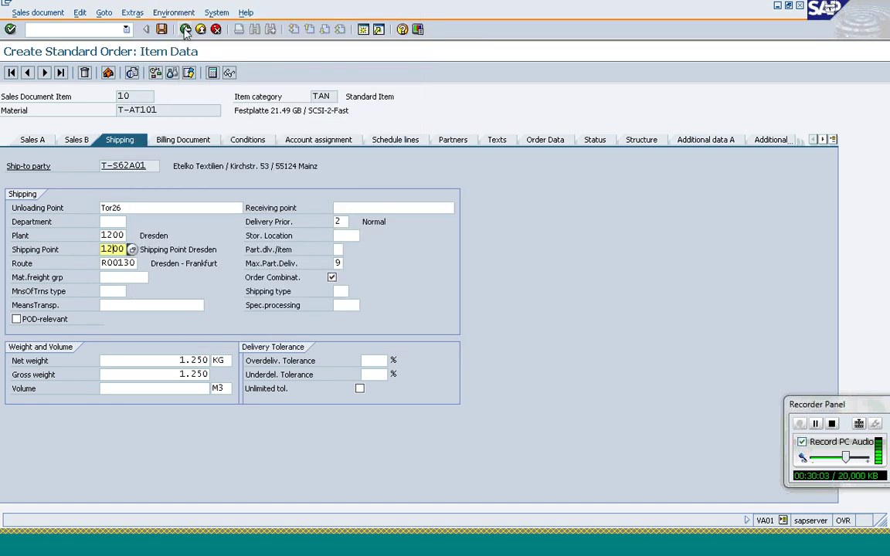
pyautogui.click(185, 30)
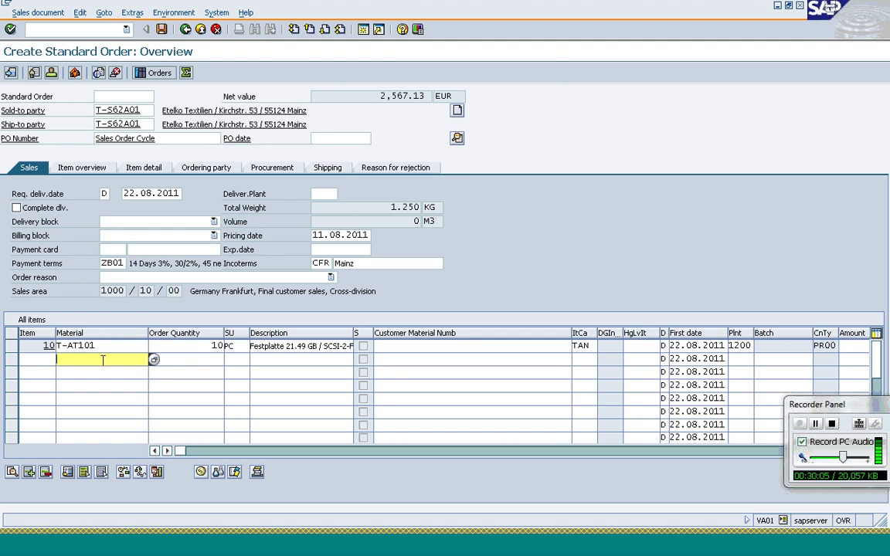
# - Add material T-AT102 with an order quantity of 10 as the order's second item
pyautogui.write('t-at')
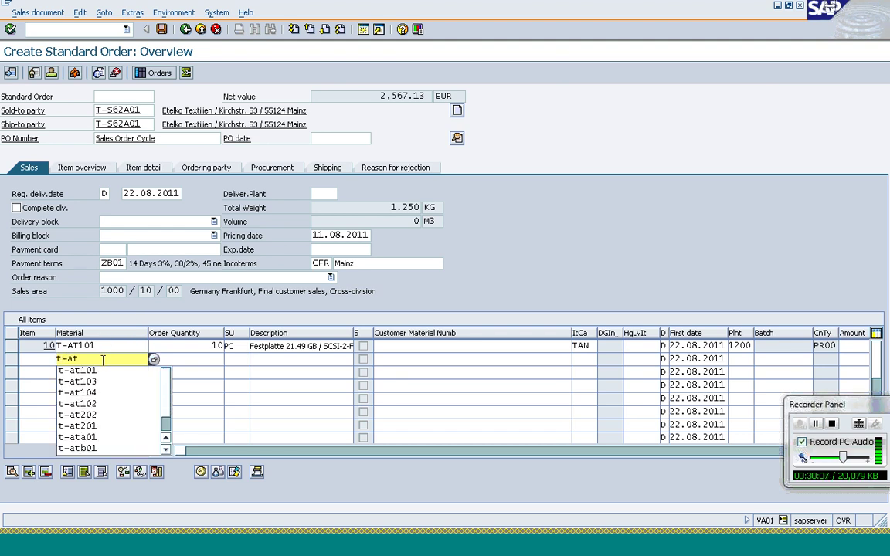
pyautogui.write('102')
pyautogui.press('Tab')
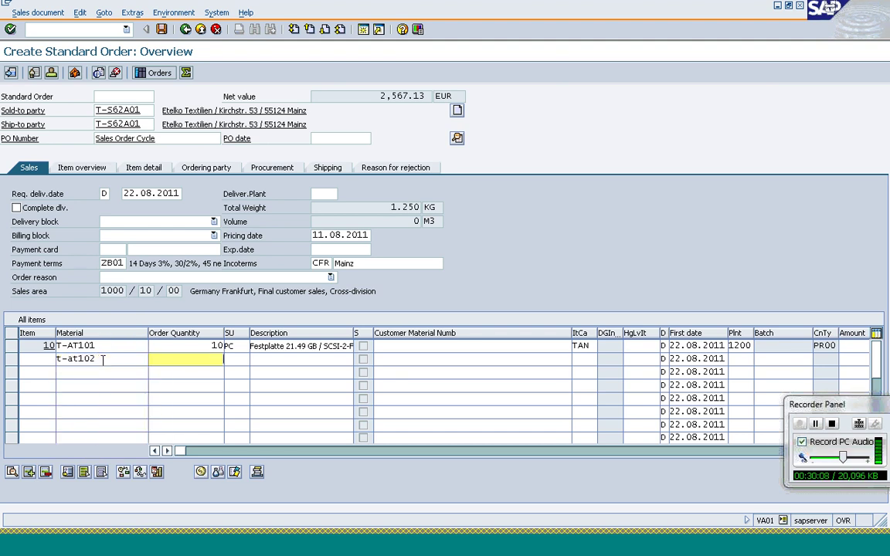
pyautogui.write('10')
pyautogui.press('Tab')
pyautogui.press('Return')
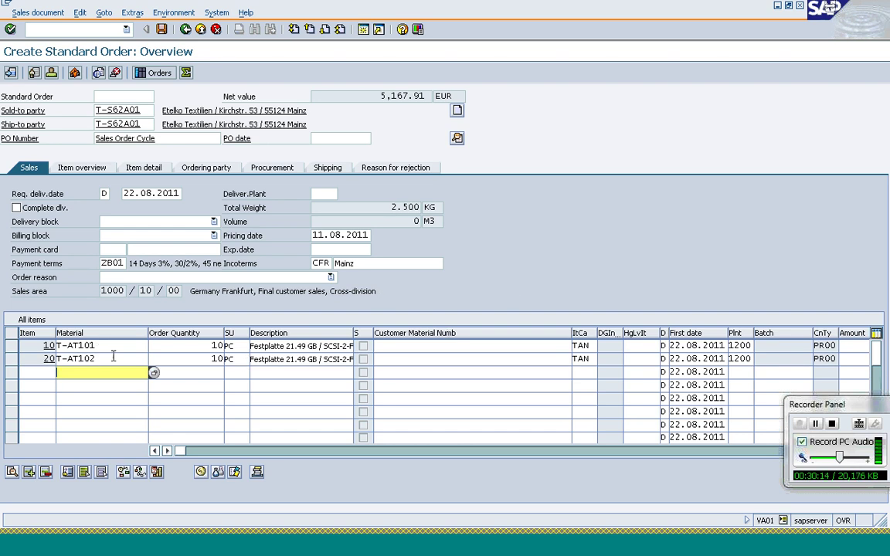
# - Change the shipping point of the T-AT102 item to 1300, Shipping Point Frankfurt, and save the order
pyautogui.doubleClick(113, 358)
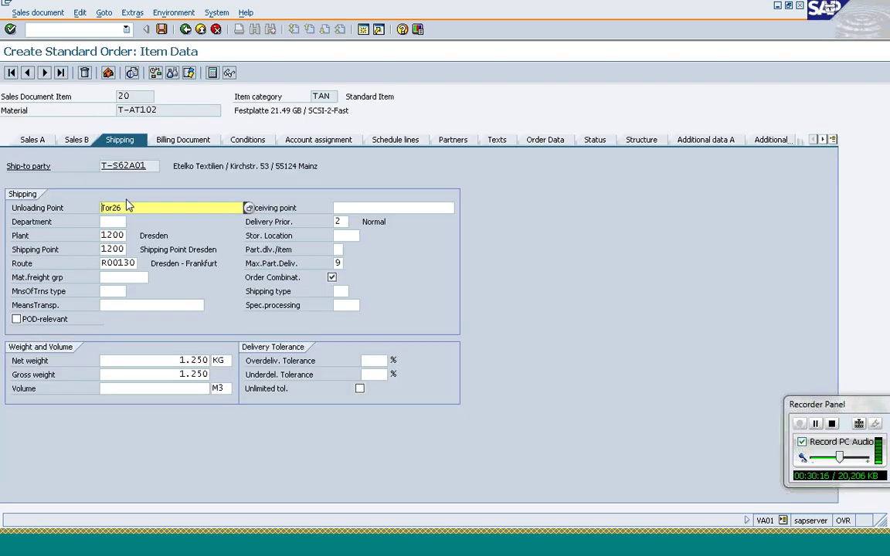
pyautogui.click(123, 248)
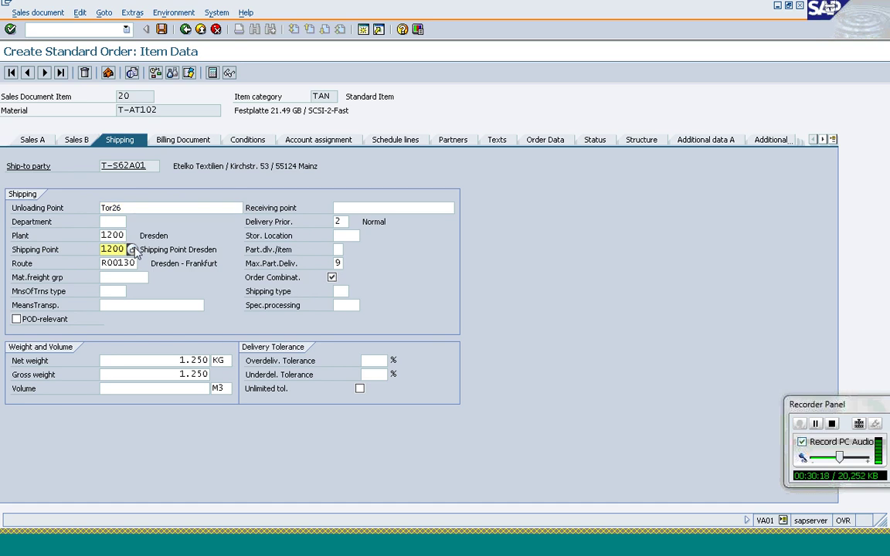
pyautogui.click(131, 250)
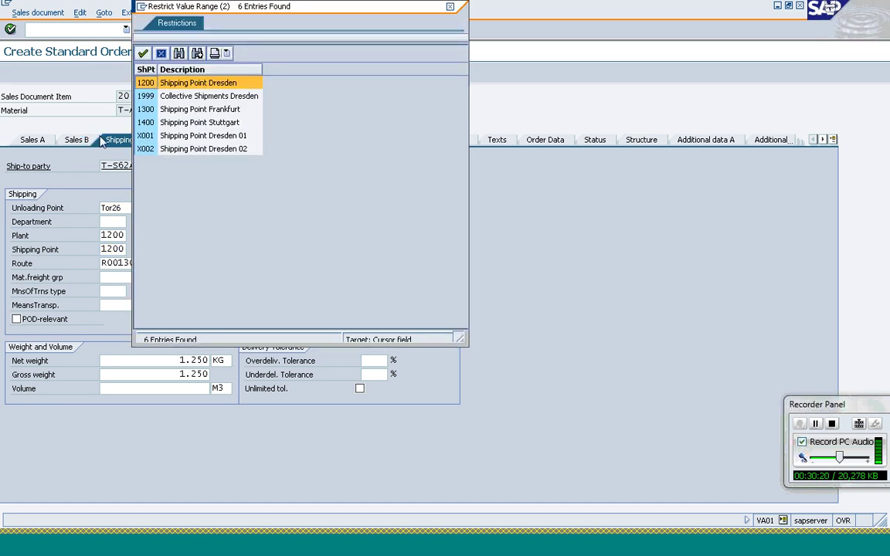
pyautogui.click(146, 110)
pyautogui.doubleClick(148, 113)
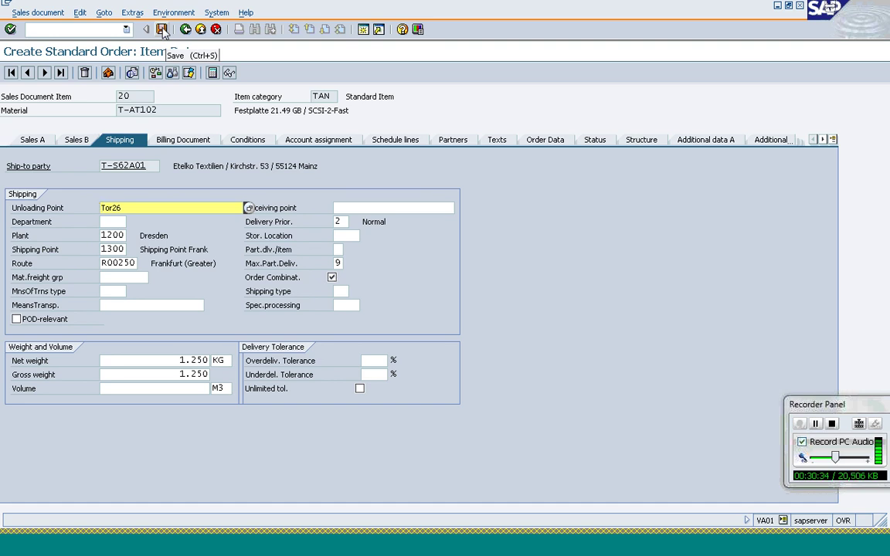
pyautogui.click(162, 29)
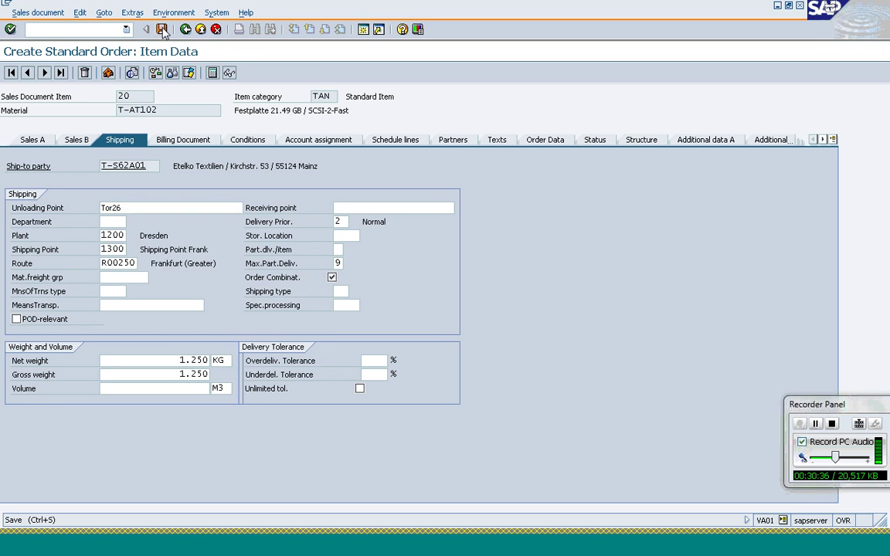
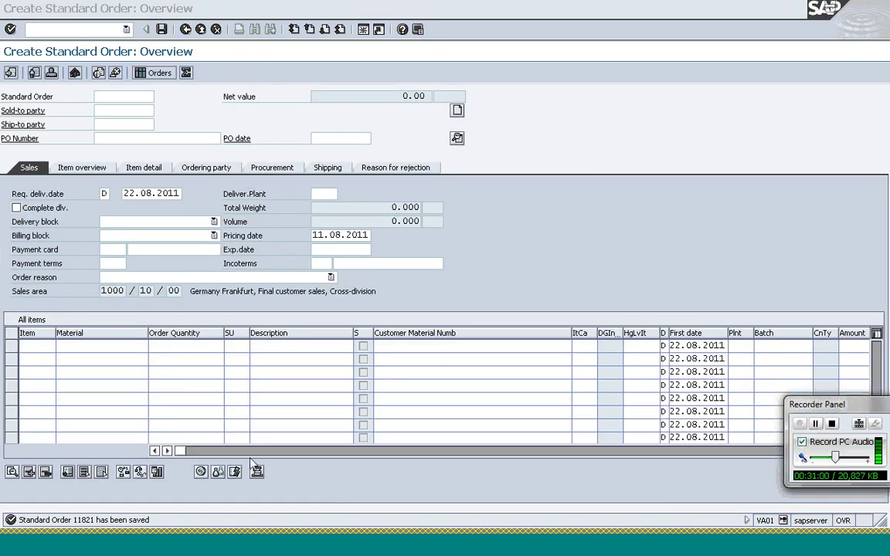
# - Start an outbound delivery with VL01N for the saved order, using shipping point 1200 and selection date 19.08.2011
pyautogui.click(85, 29)
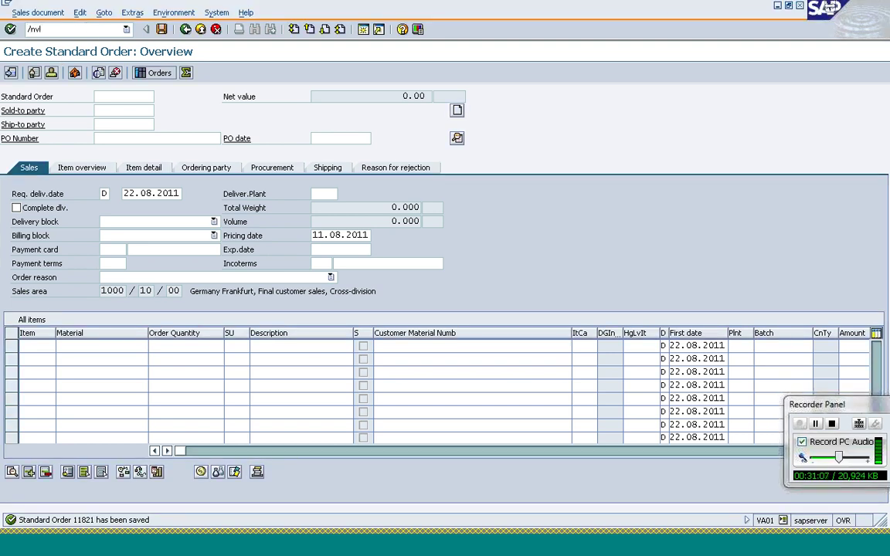
pyautogui.write('/nvl01n')
pyautogui.press('Return')
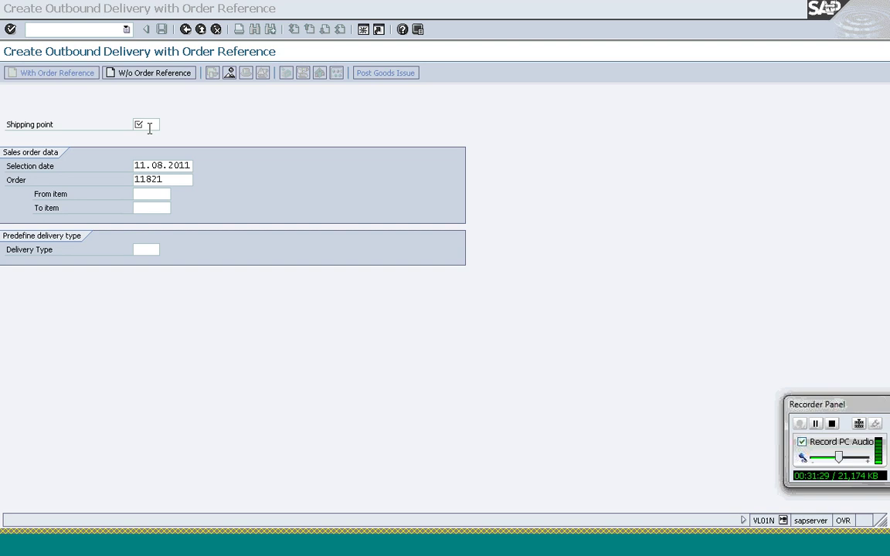
pyautogui.click(149, 128)
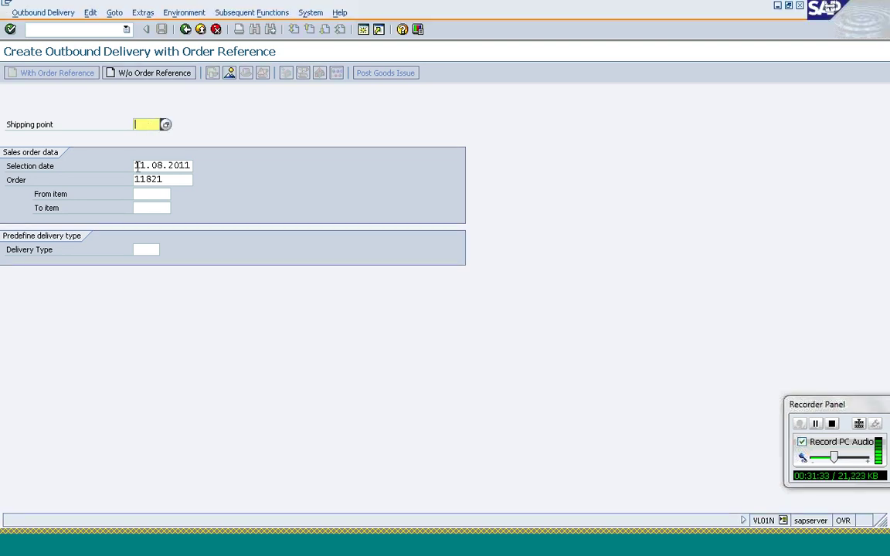
pyautogui.click(143, 166)
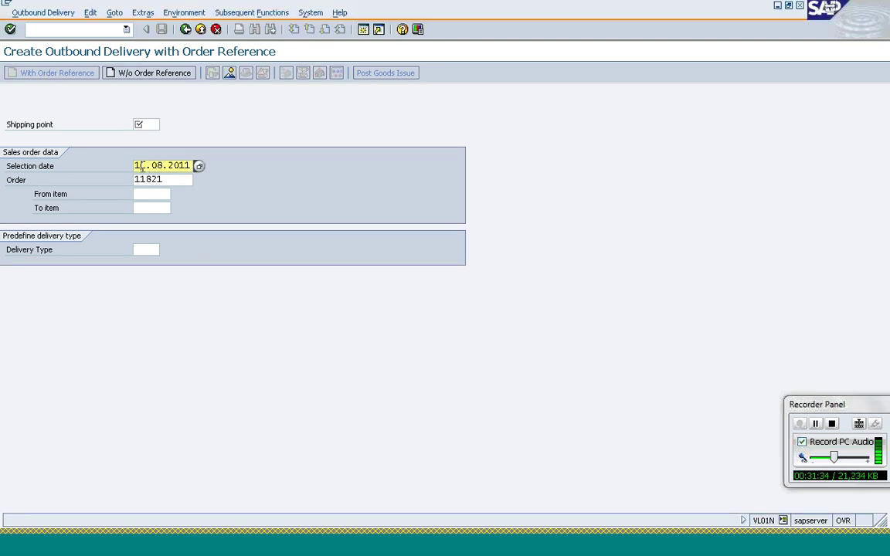
pyautogui.click(151, 126)
pyautogui.write('1200')
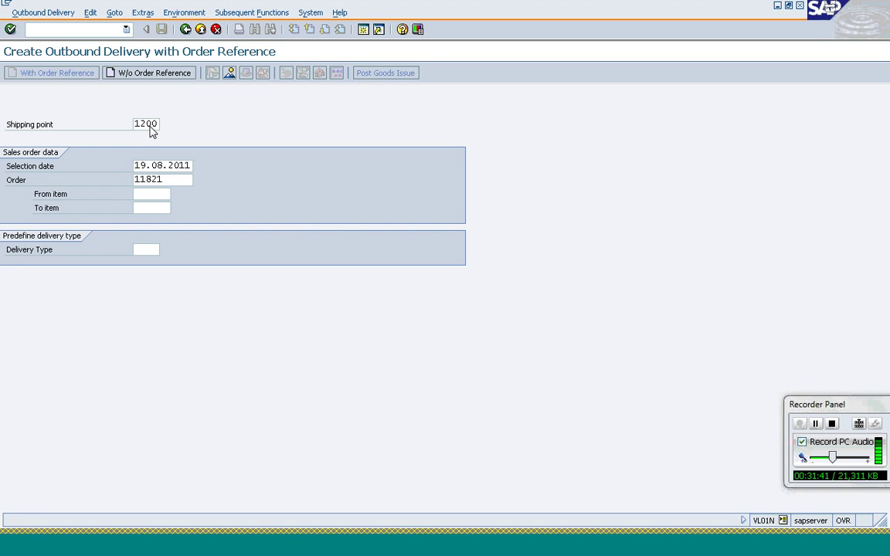
pyautogui.press('Return')
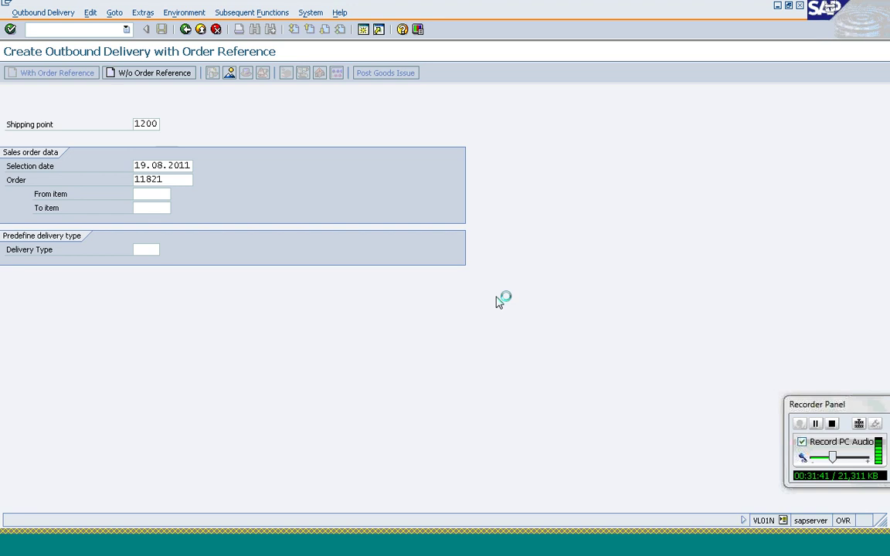
# - Check the delivery quantity of the T-AT101 item and save the outbound delivery for shipping point 1200
pyautogui.click(816, 424)
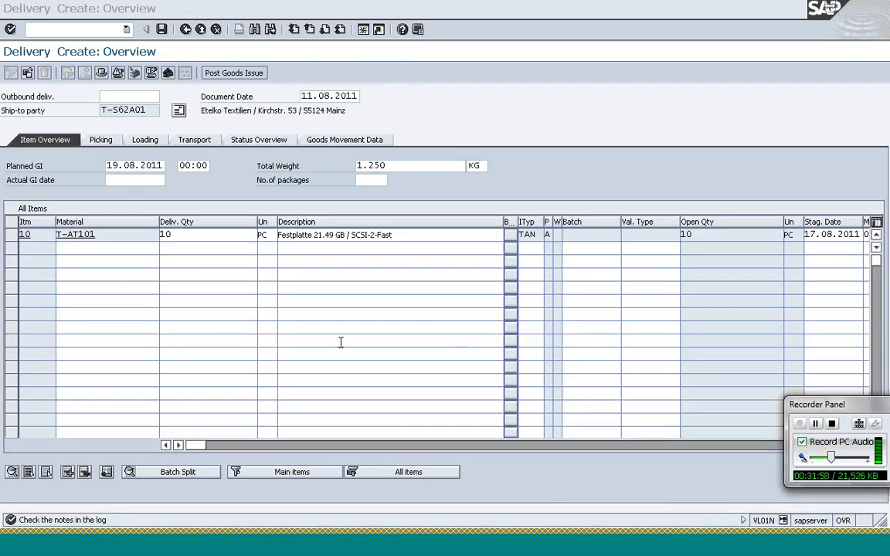
pyautogui.click(184, 234)
pyautogui.click(184, 234)
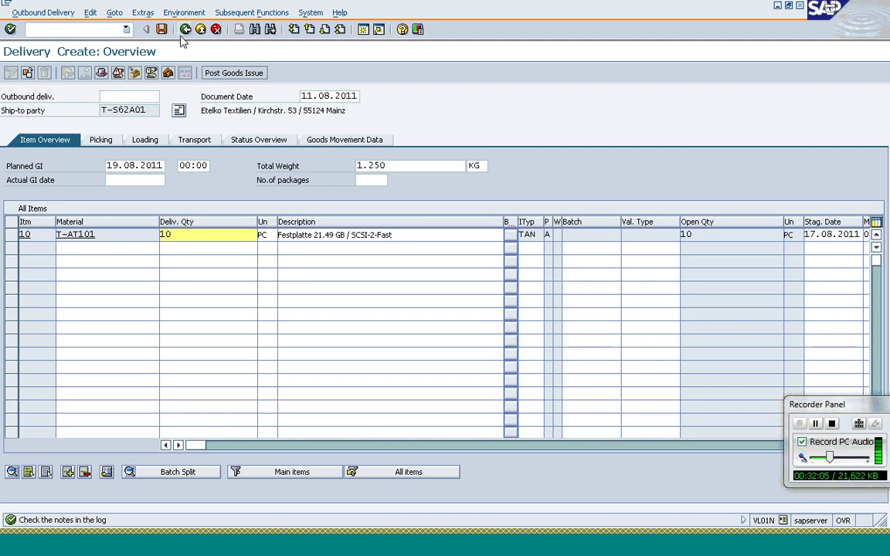
pyautogui.click(162, 33)
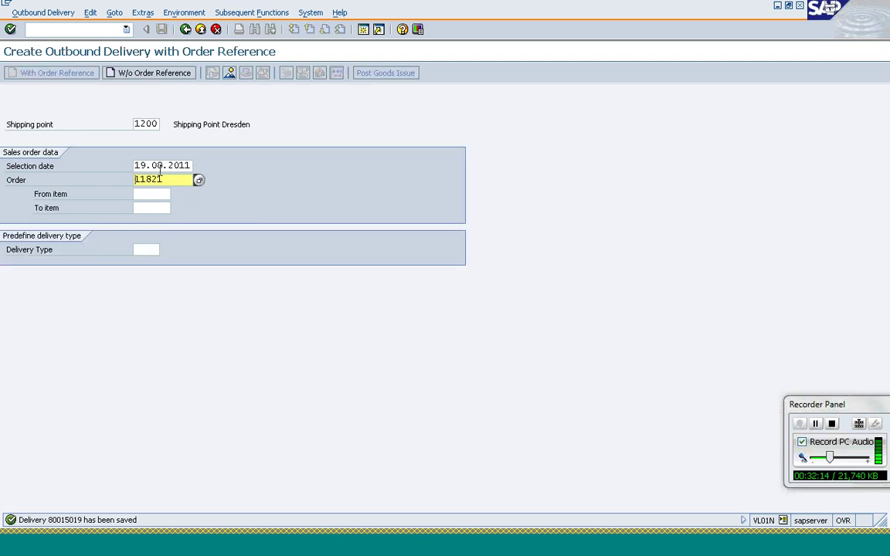
# - Try to create an outbound delivery for the same order from shipping point 1300 with VL01N, including a retry after restarting the transaction
pyautogui.click(138, 124)
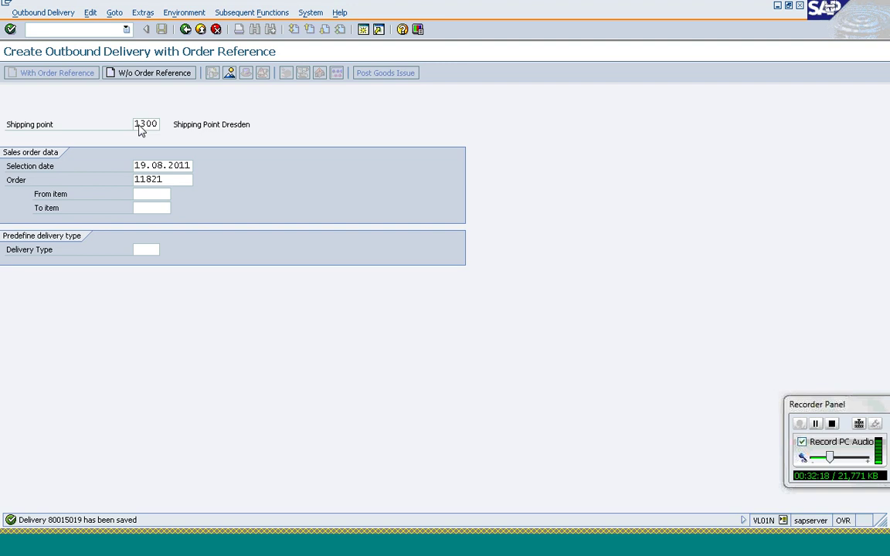
pyautogui.press('Return')
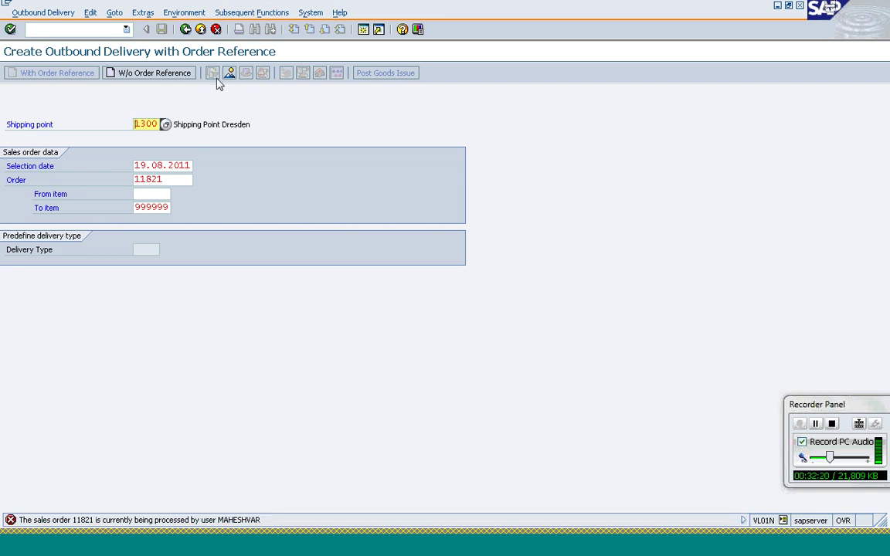
pyautogui.click(186, 29)
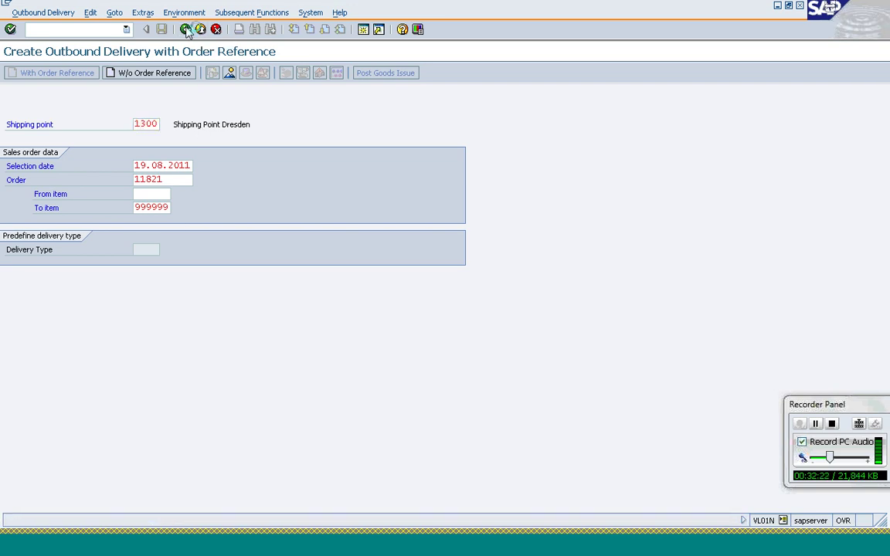
pyautogui.write('v')
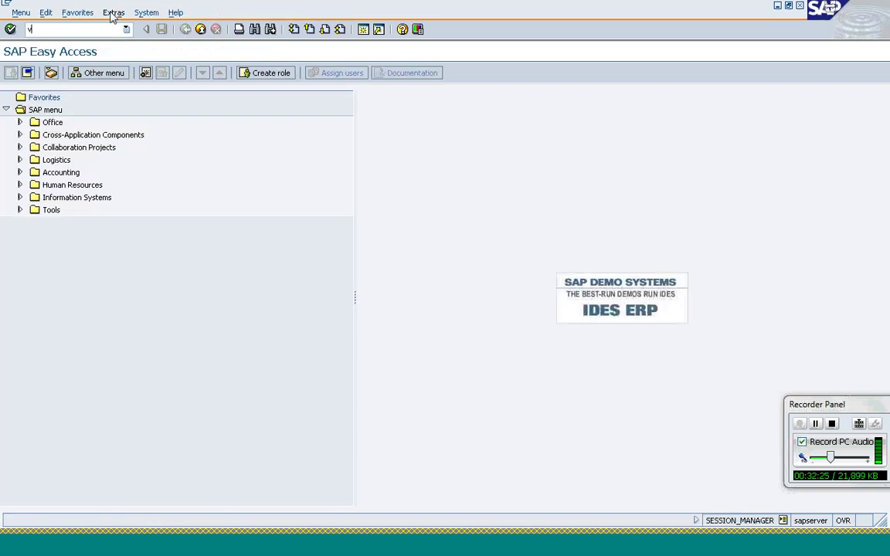
pyautogui.write('l01n')
pyautogui.press('Return')
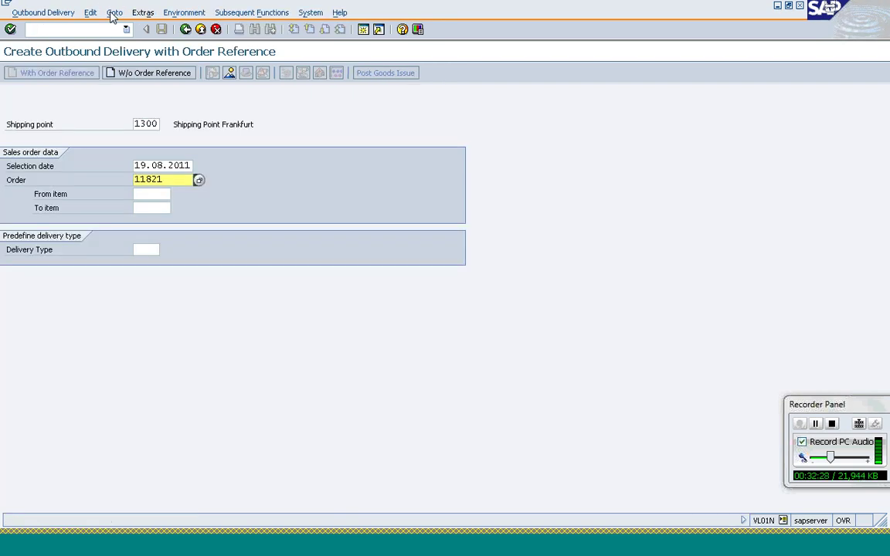
pyautogui.press('Return')
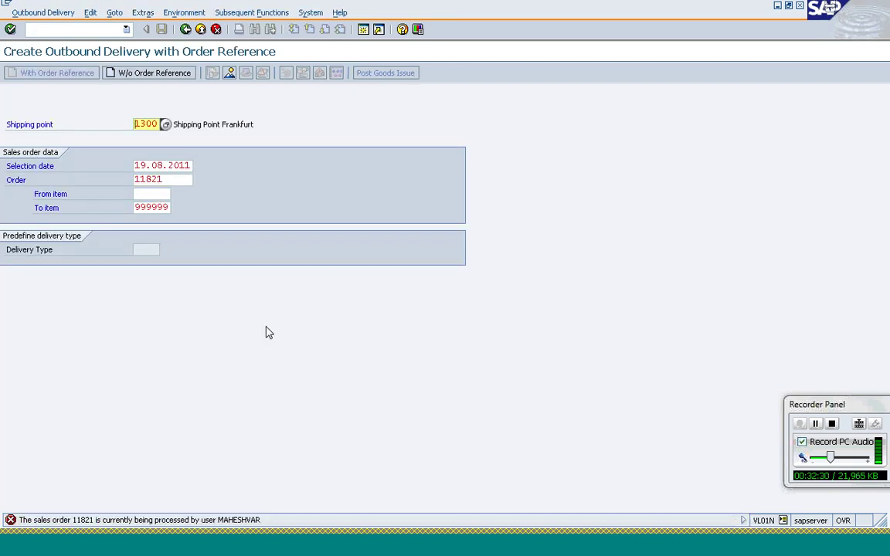
pyautogui.click(228, 551)
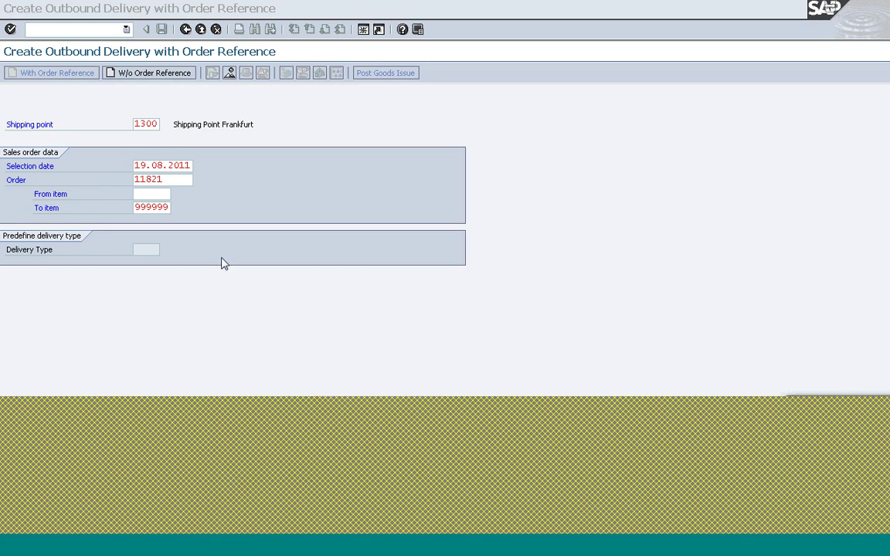
pyautogui.click(219, 267)
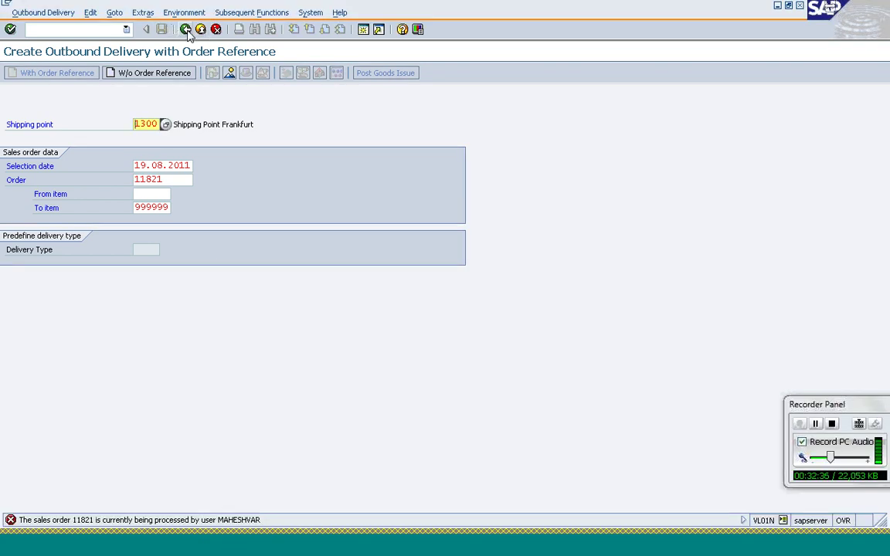
pyautogui.click(186, 31)
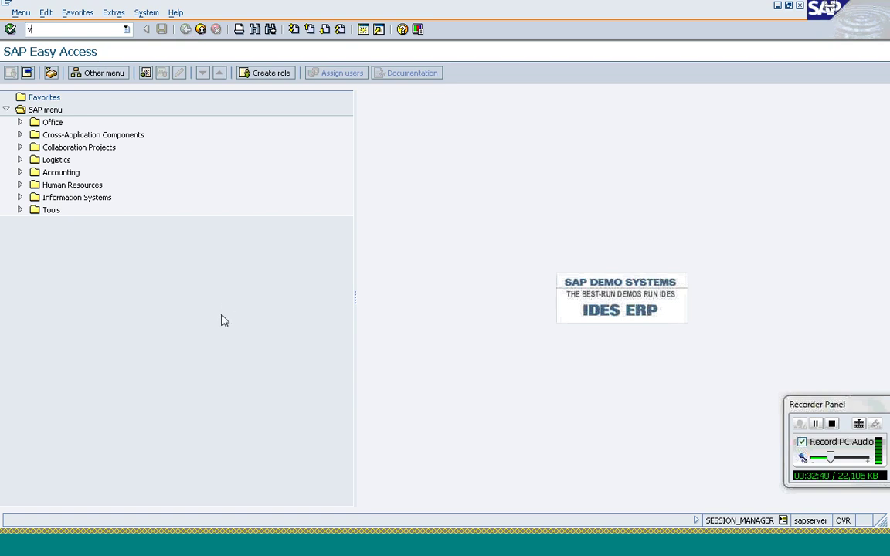
# - Start VA02 for the same order, examine its document flow, and return to the initial screen
pyautogui.write('v')
pyautogui.press('Return')
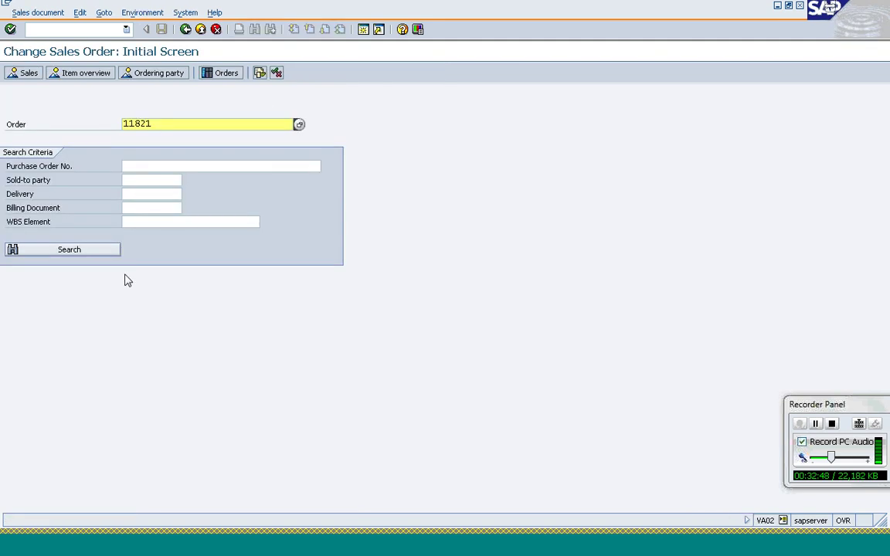
pyautogui.click(260, 73)
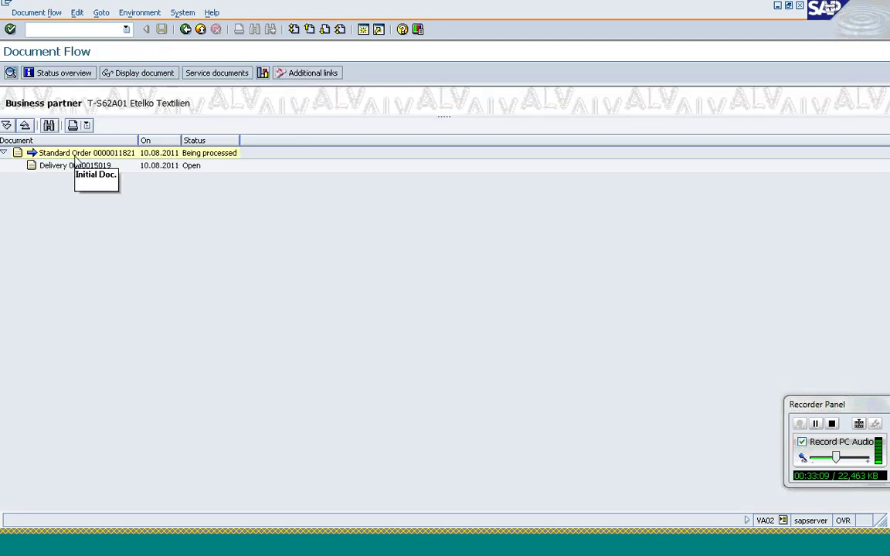
pyautogui.click(93, 155)
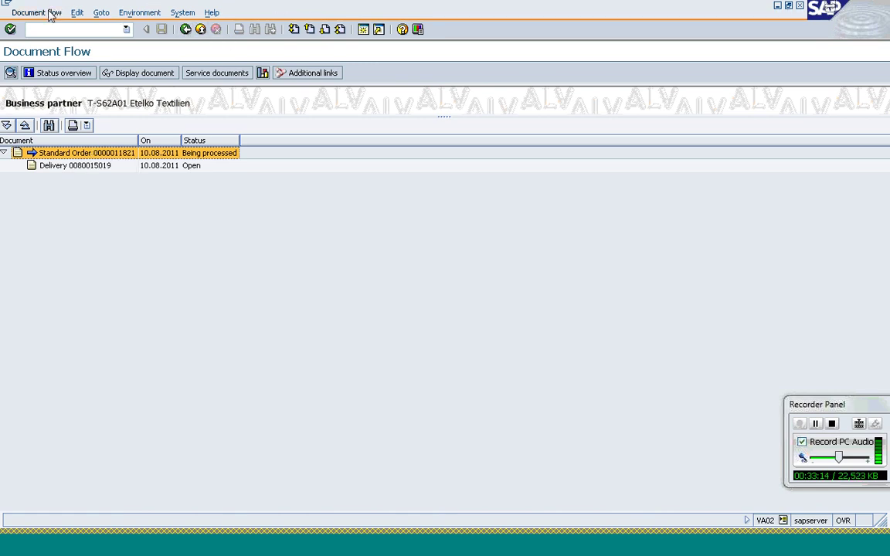
pyautogui.click(185, 30)
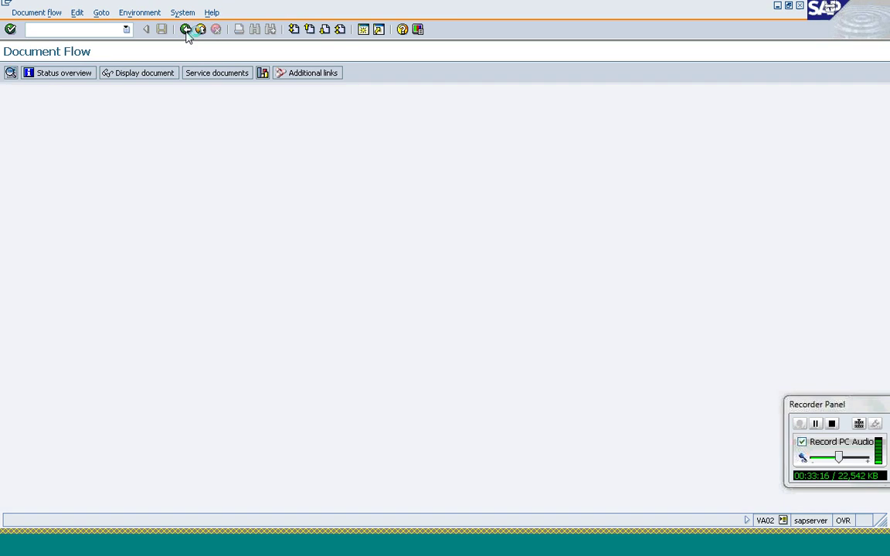
# - Open the sales order in change mode and create the delivery for its remaining item directly from the order
pyautogui.click(39, 13)
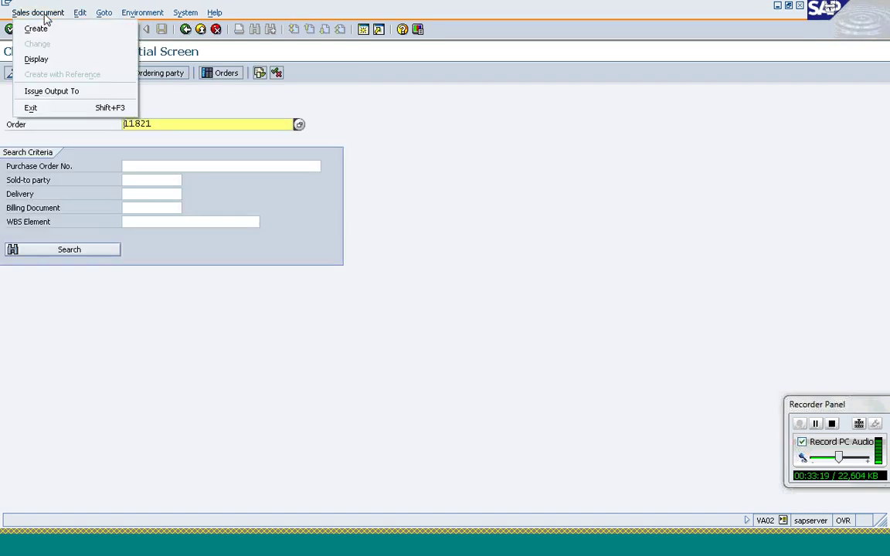
pyautogui.click(175, 123)
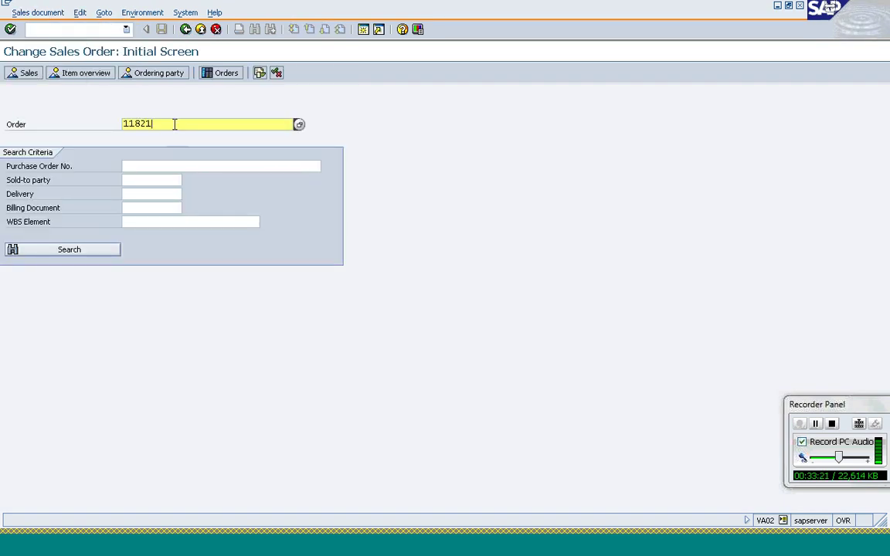
pyautogui.press('Return')
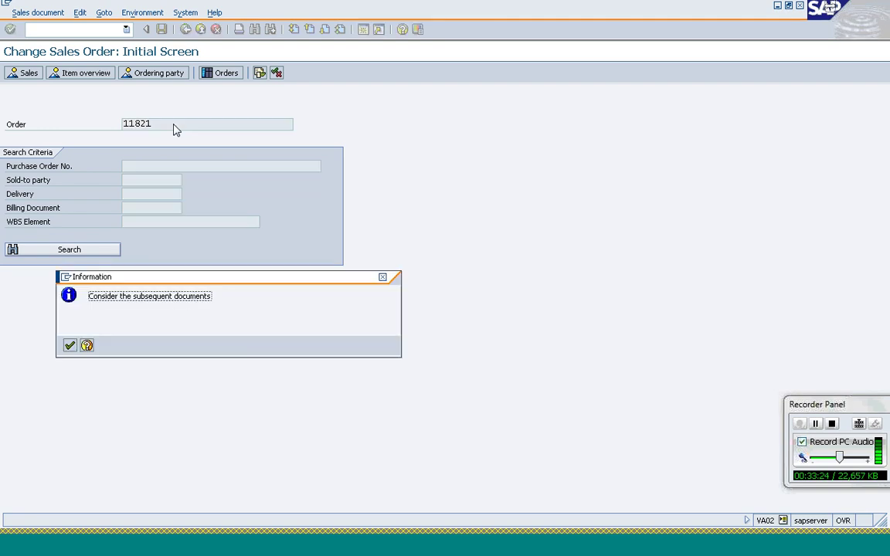
pyautogui.click(69, 345)
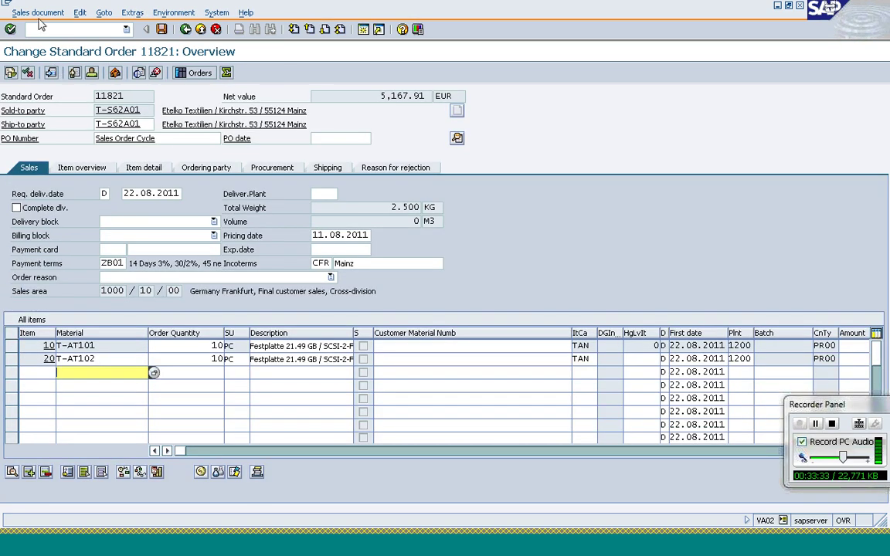
pyautogui.click(37, 13)
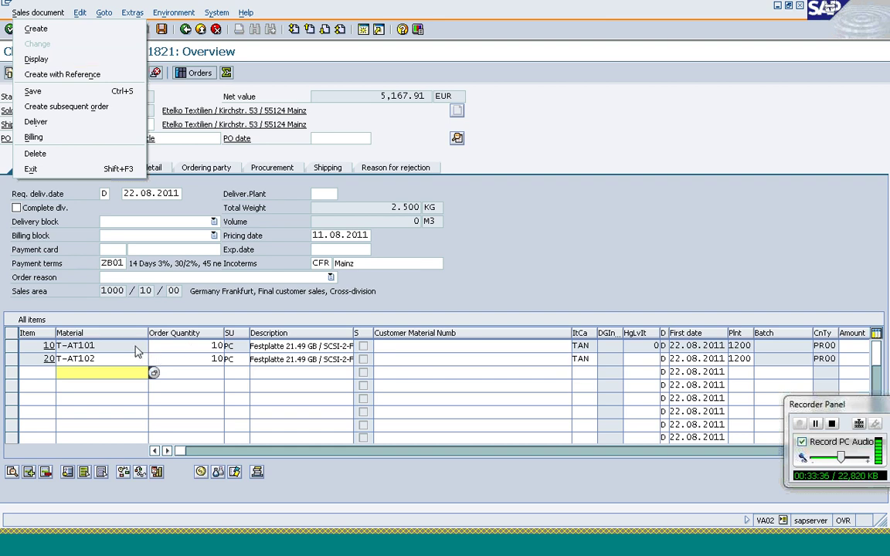
pyautogui.click(136, 345)
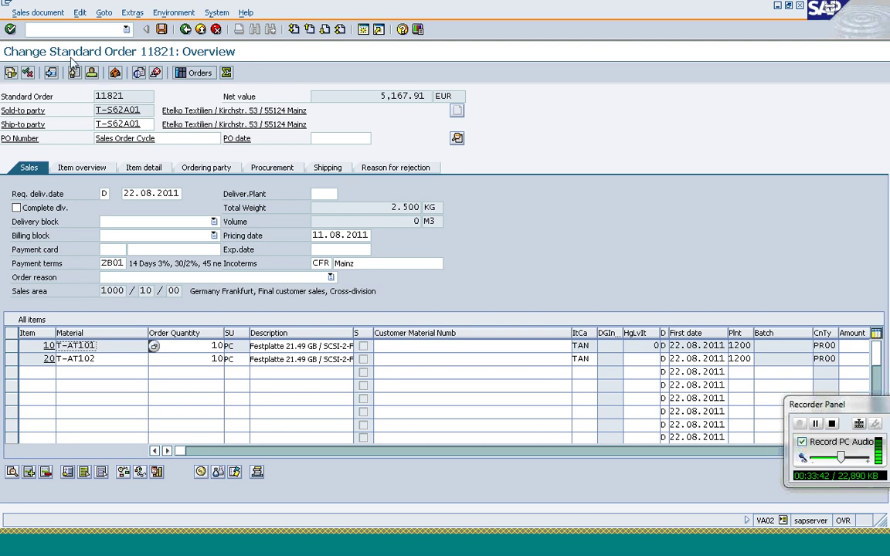
pyautogui.click(49, 12)
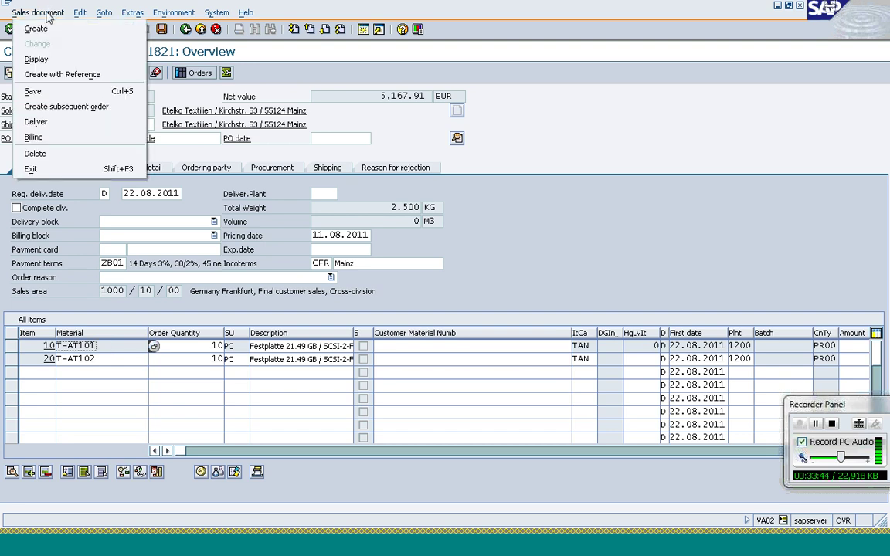
pyautogui.click(47, 125)
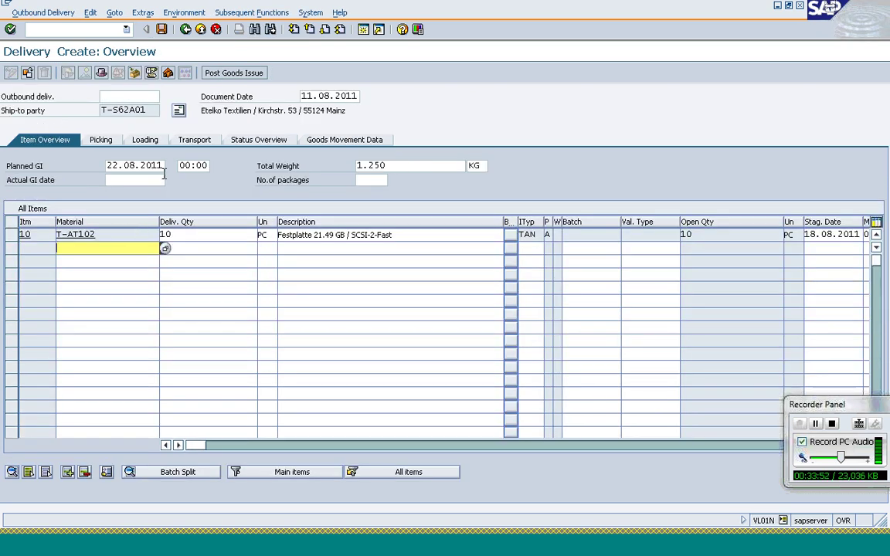
# - Check the shipping point and route in the shipment data of the new delivery's header details
pyautogui.click(102, 72)
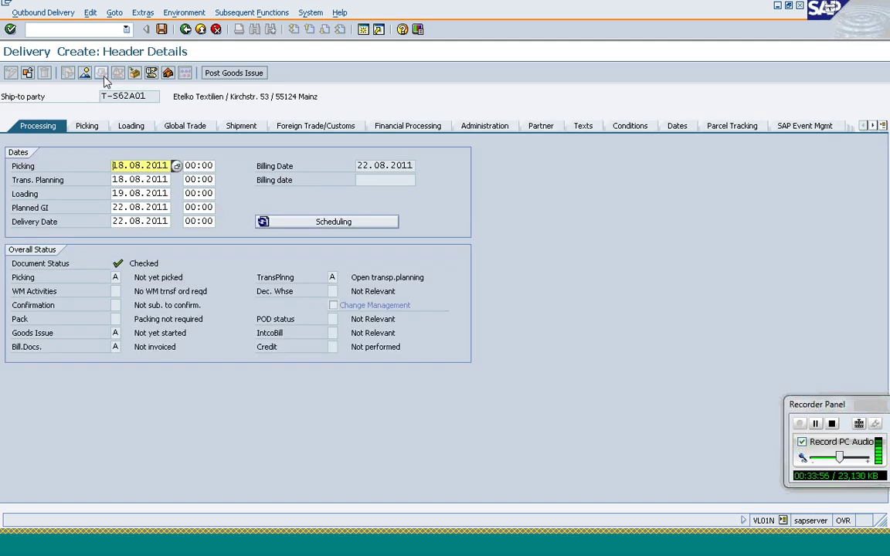
pyautogui.click(256, 124)
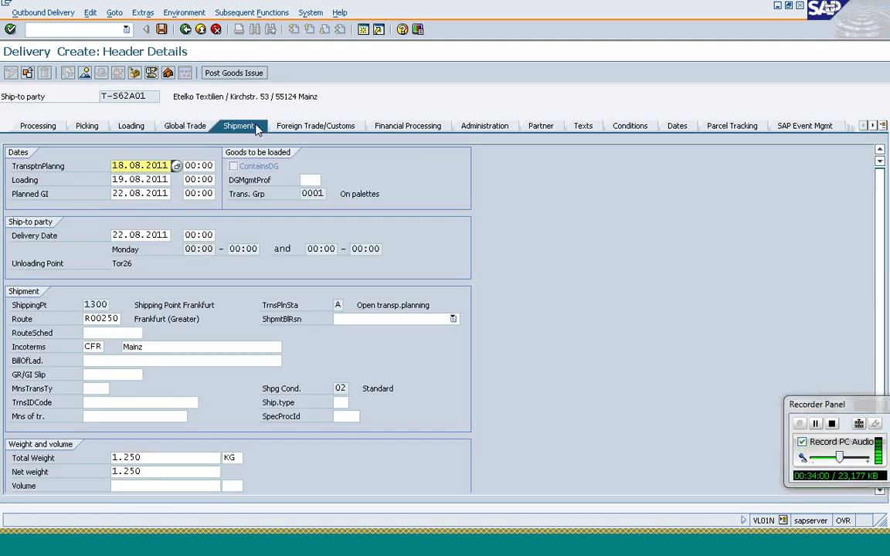
pyautogui.click(103, 307)
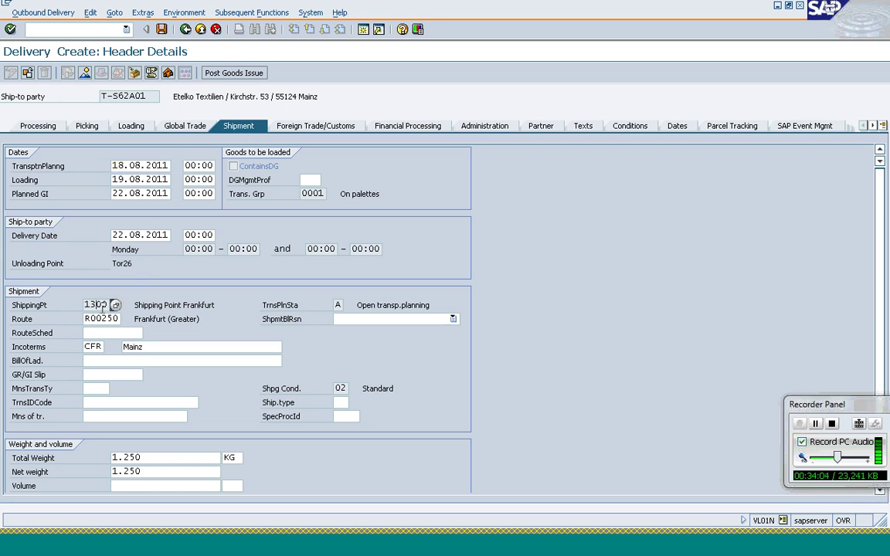
pyautogui.click(99, 320)
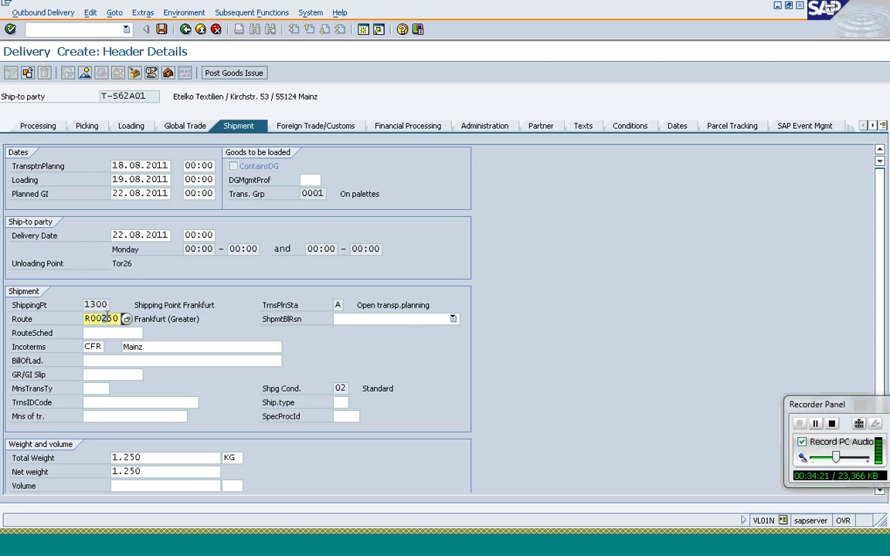
# - Save the outbound delivery for the T-AT102 item and return to the SAP Easy Access screen
pyautogui.click(162, 29)
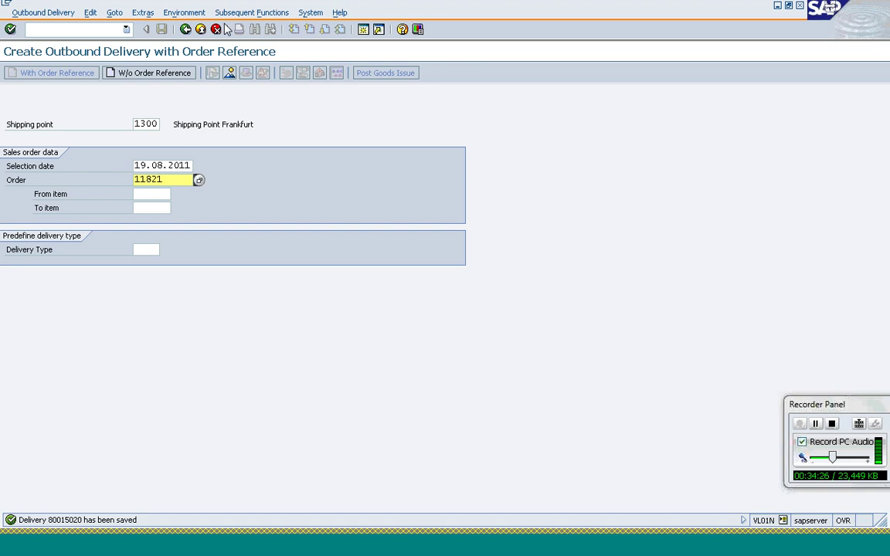
pyautogui.click(186, 31)
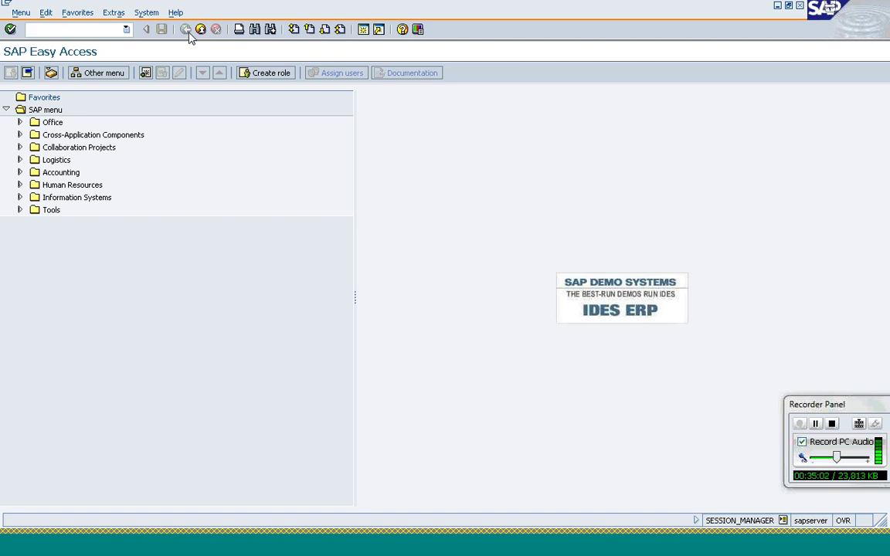
pyautogui.click(134, 291)
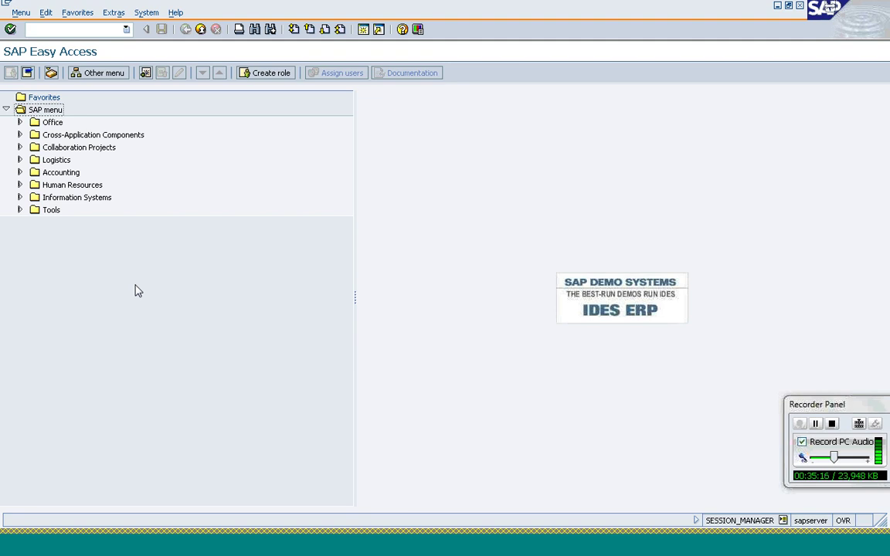